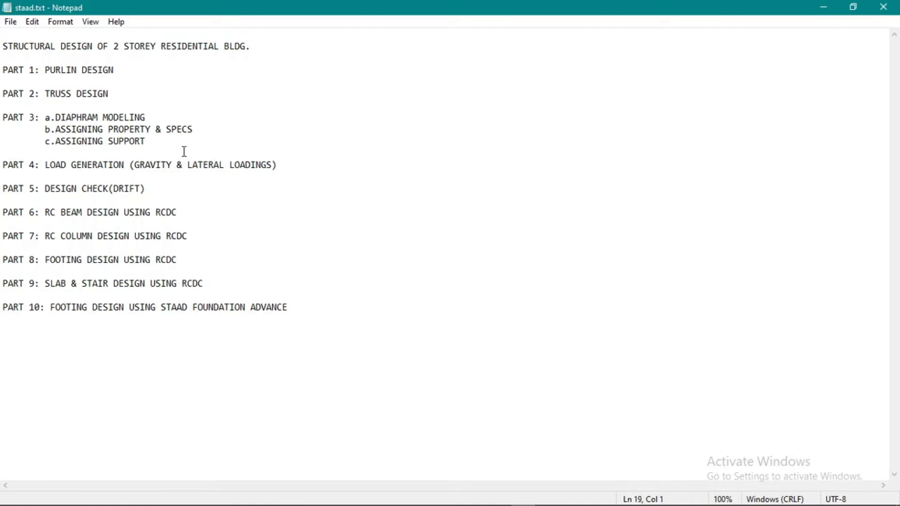
Examine the Part 3 items in the design outline: diaphragm modeling, assigning property and specs, and assigning support.
left_click_drag(2, 116, 183, 140)
left_click(219, 139)
left_click_drag(163, 140, 5, 117)
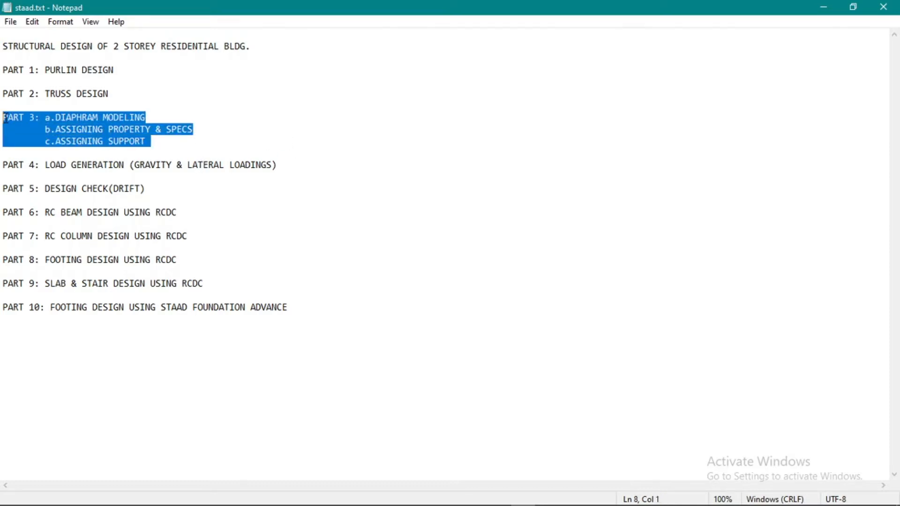
left_click(13, 116)
left_click(160, 147)
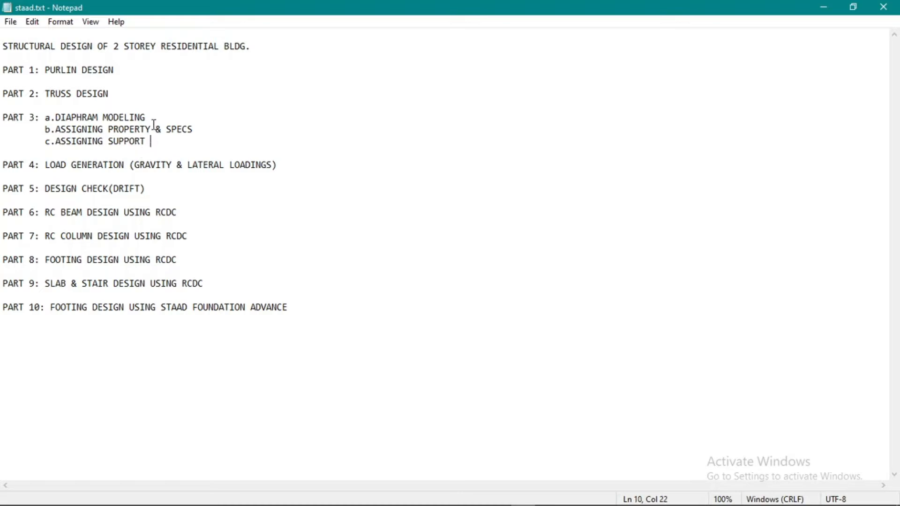
left_click_drag(153, 117, 58, 118)
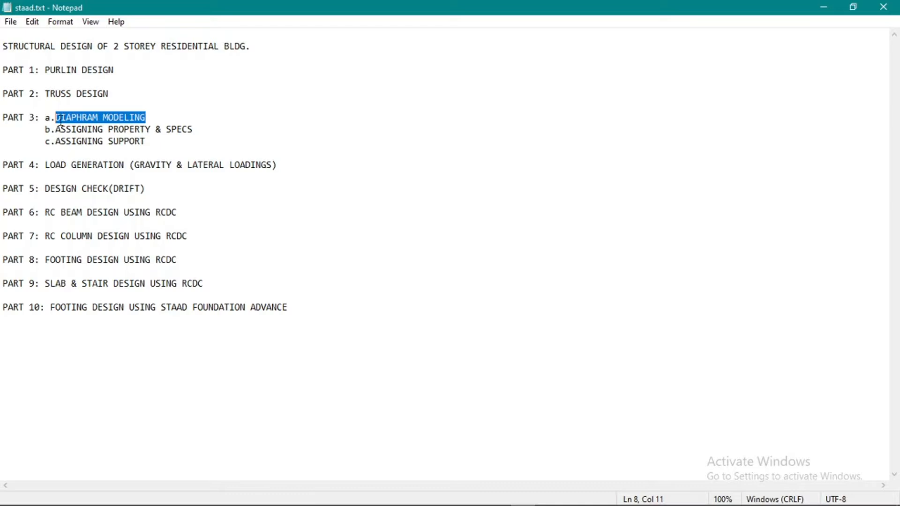
left_click_drag(4, 141, 176, 130)
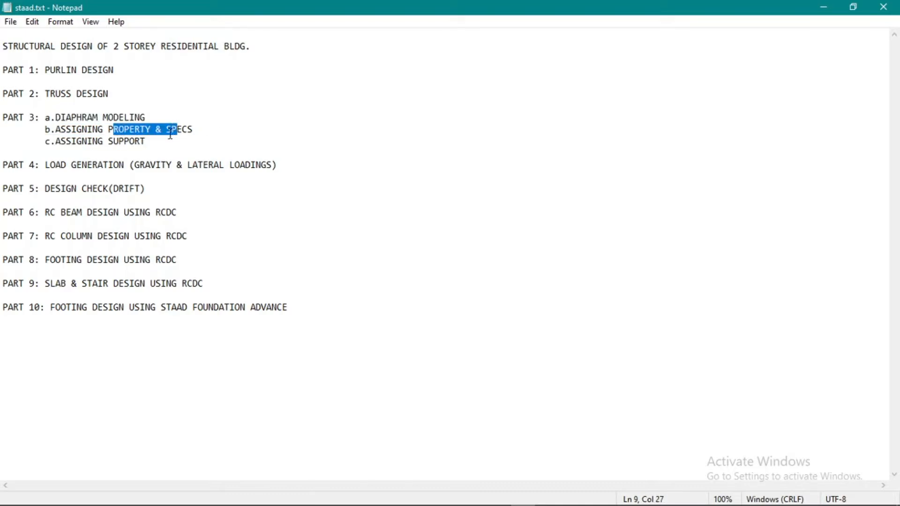
left_click(149, 140)
left_click_drag(103, 141, 137, 142)
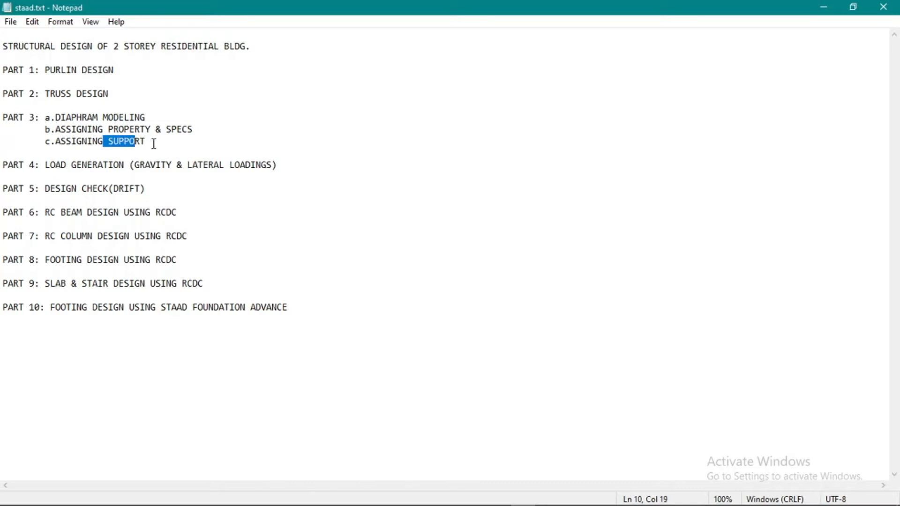
left_click(154, 143)
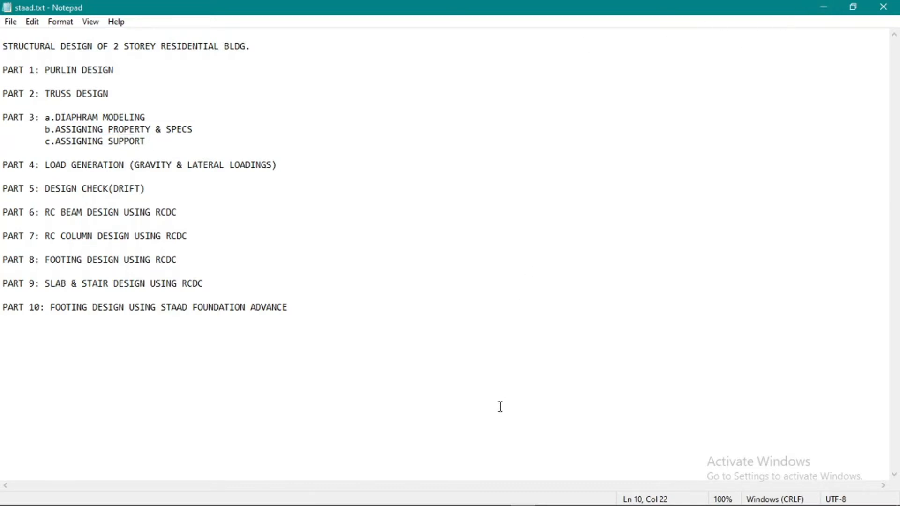
Switch to STAAD.Pro and create a new Space model named 2_storey, starting with the Add Beam option.
mouse_move(485, 505)
left_click(379, 498)
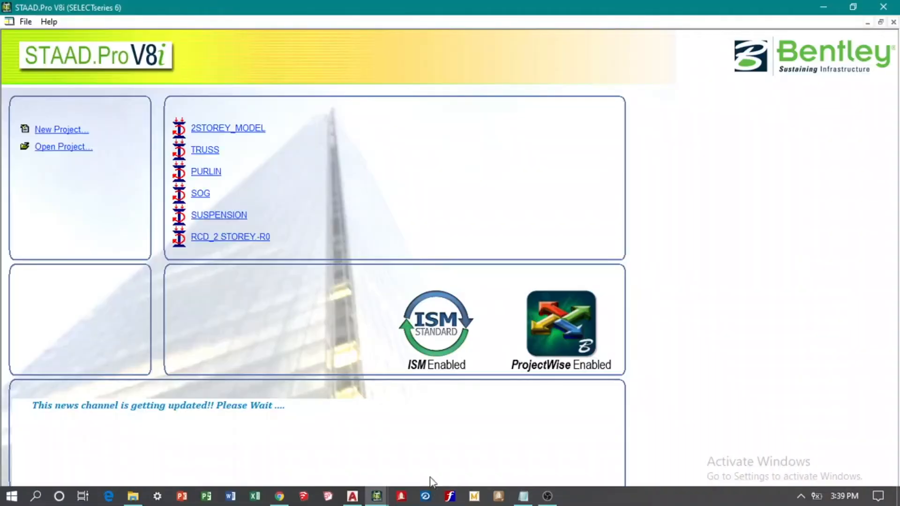
left_click(61, 130)
left_click(313, 156)
double_click(471, 173)
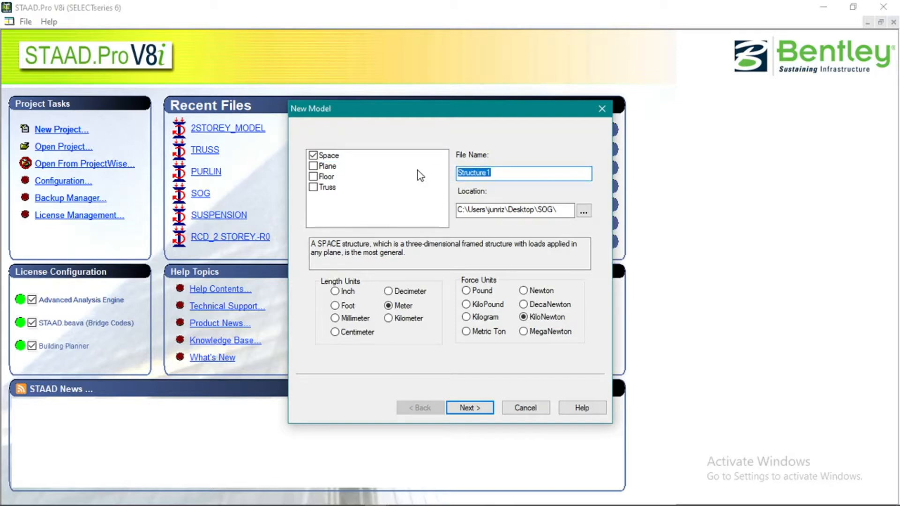
type("2_storey")
left_click(475, 409)
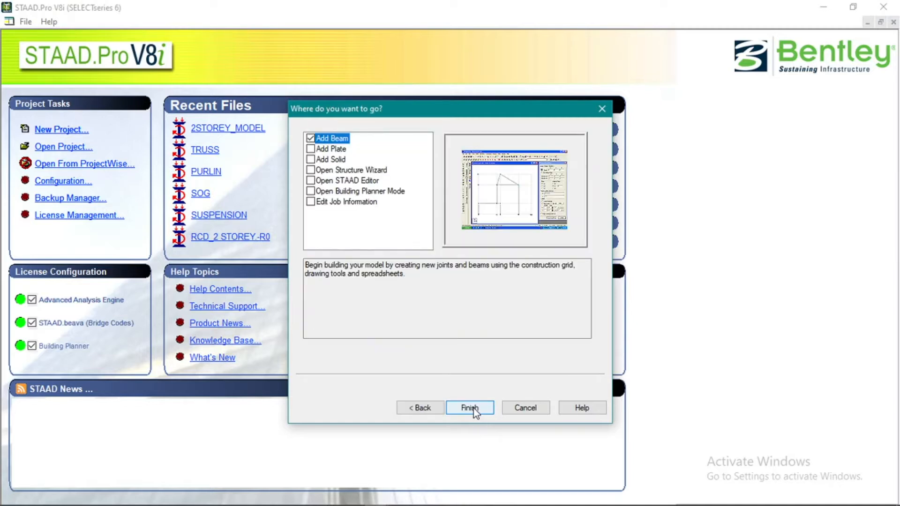
left_click(473, 408)
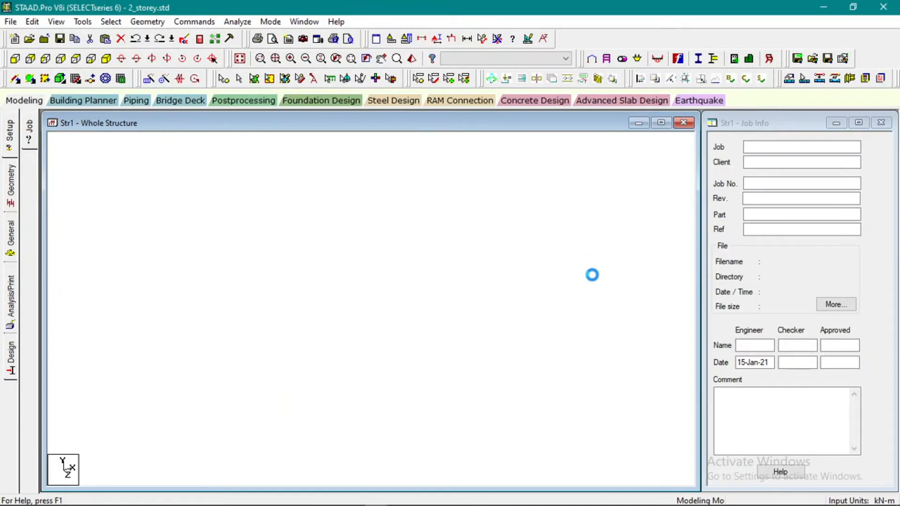
Place a node on the default linear grid at X 10 m, Y 5 m and close the snap grid.
left_click(481, 277)
left_click(767, 119)
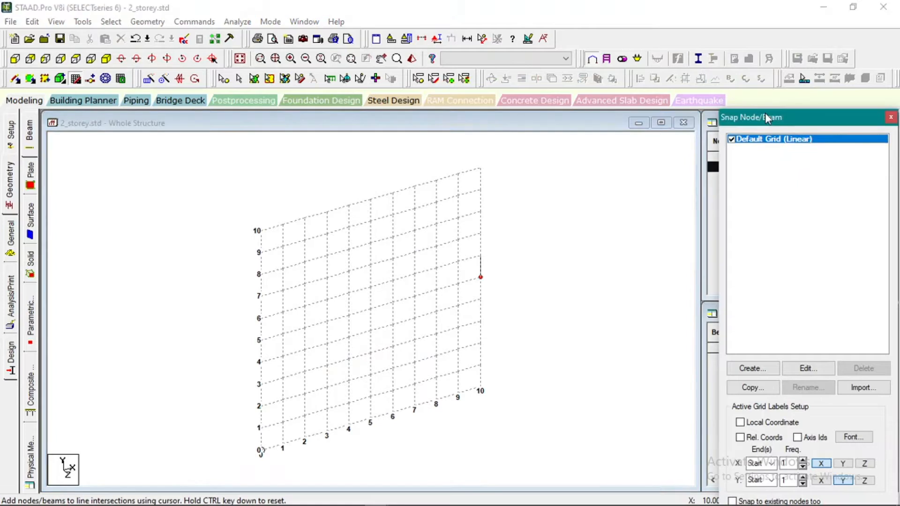
left_click(891, 118)
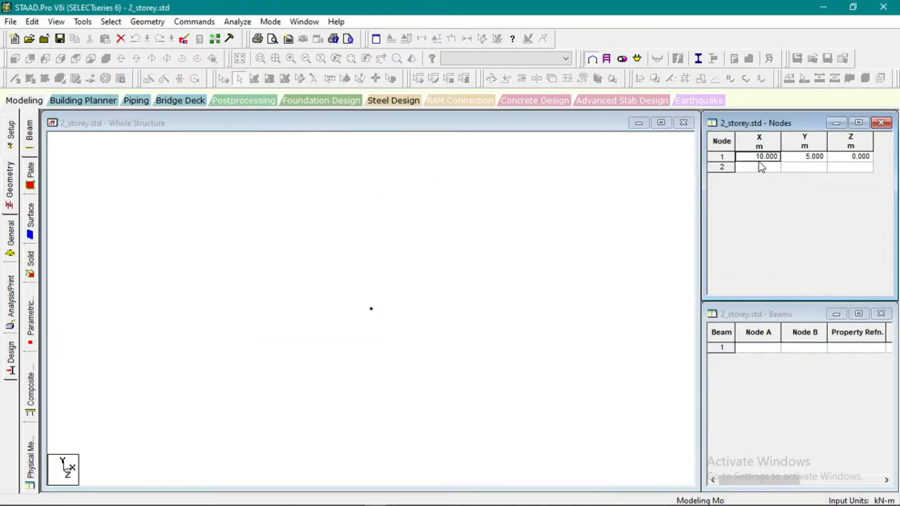
Set the X and Y coordinates of node 1 to 0 so the node sits at the origin.
type("0")
key("Return")
type("0")
key("Return")
left_click(811, 166)
left_click(488, 262)
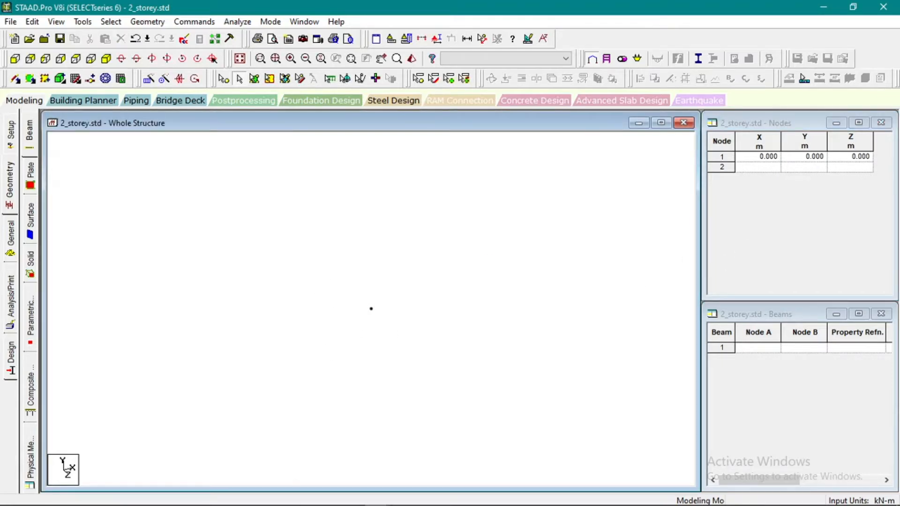
Switch to AutoCAD and examine the column spacings along the double-wall side of the ground floor plan in Preliminary_drawings.dwg.
mouse_move(314, 503)
left_click(353, 496)
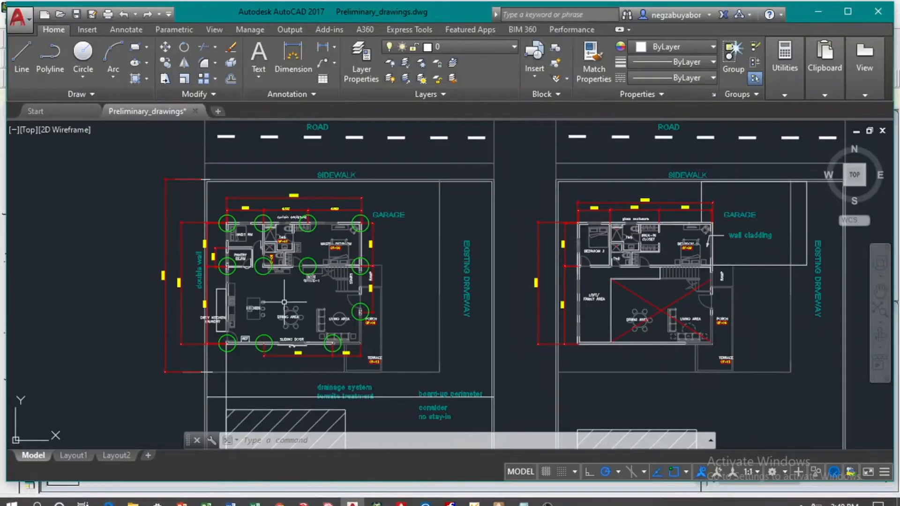
scroll(319, 315, "up", 4)
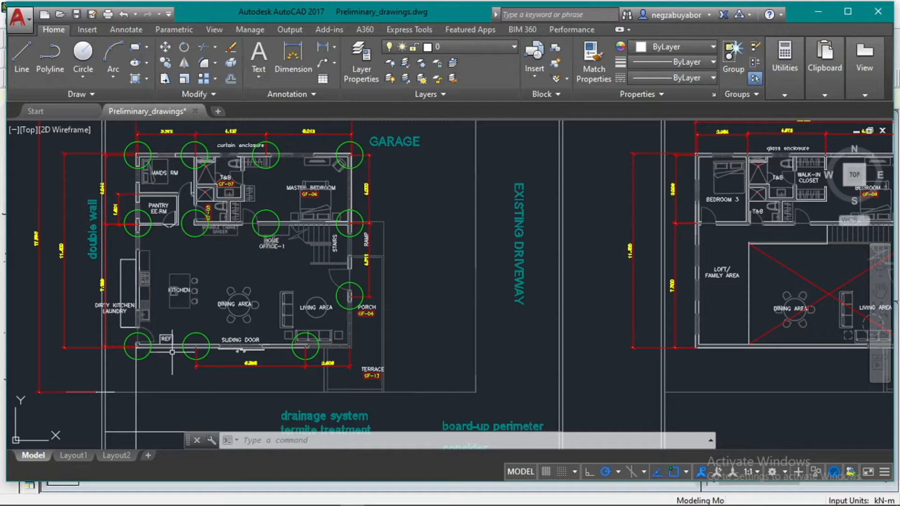
scroll(163, 354, "down", 6)
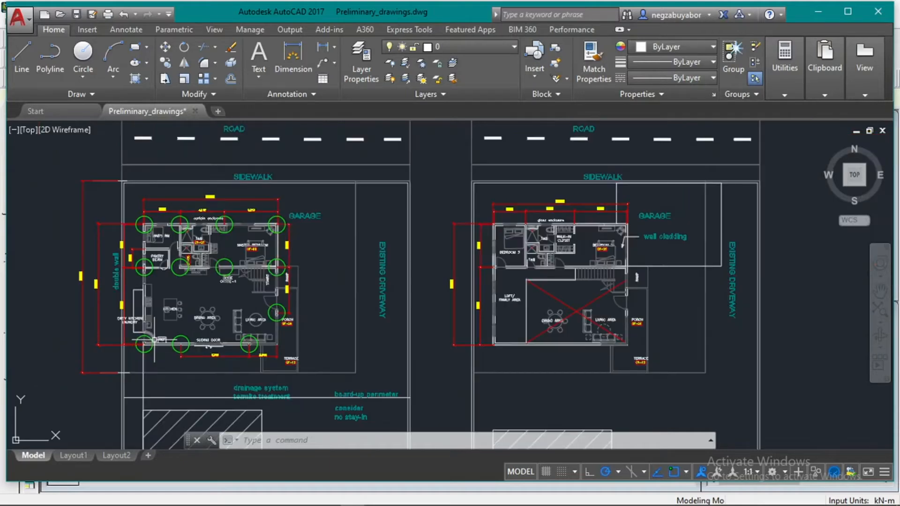
scroll(138, 335, "up", 3)
scroll(137, 335, "up", 3)
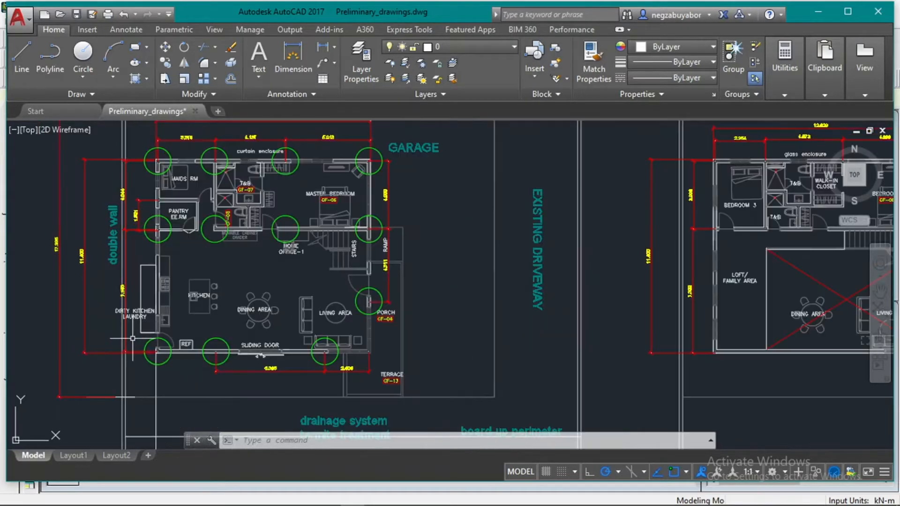
scroll(91, 251, "up", 2)
middle_click_drag(117, 295, 183, 285)
scroll(292, 312, "up", 4)
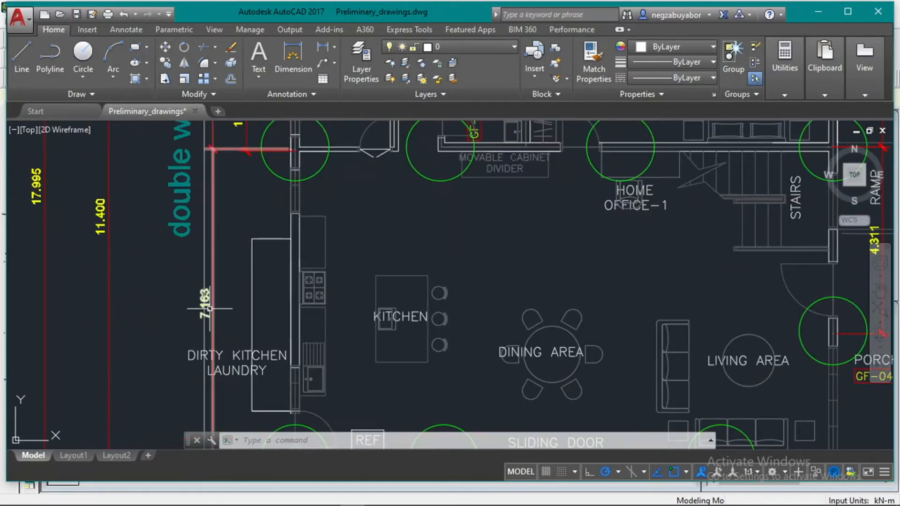
scroll(300, 297, "down", 4)
middle_click_drag(221, 256, 220, 326)
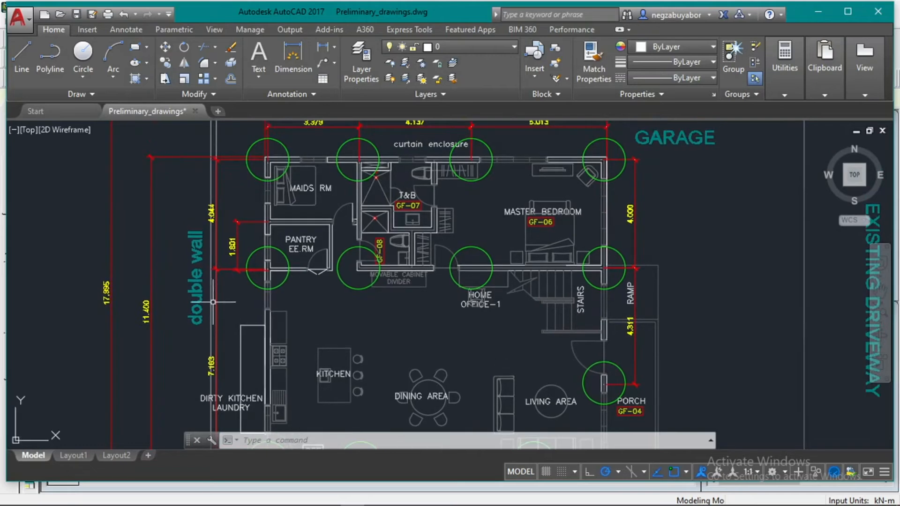
Close the extra STAAD.Pro start window and switch back to the 2_storey model.
mouse_move(399, 505)
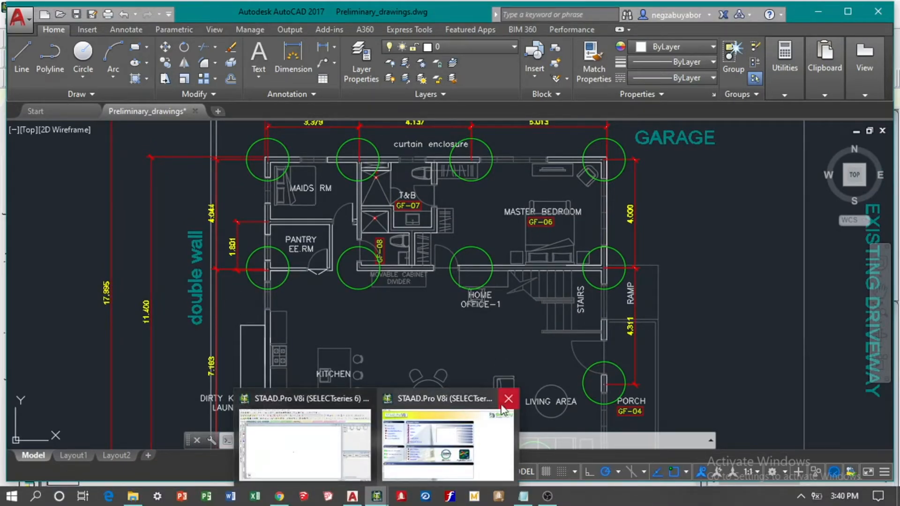
left_click(502, 403)
left_click(396, 421)
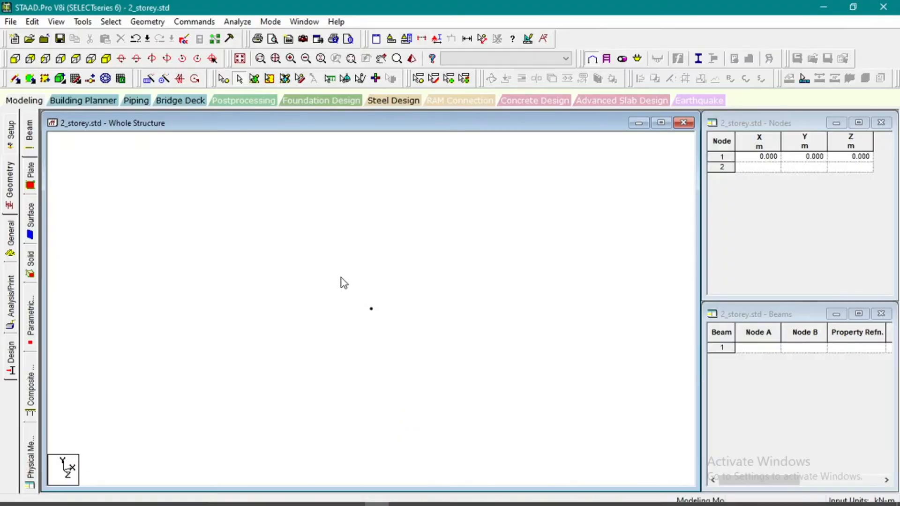
Copy the origin node along global X with Translational Repeat in two steps, spaced 7.1 m and 4 m.
left_click(226, 84)
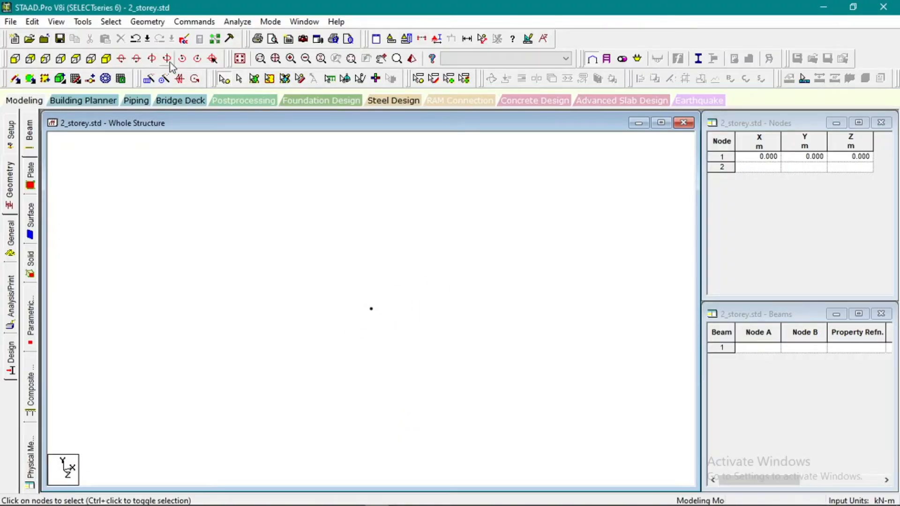
left_click(372, 307)
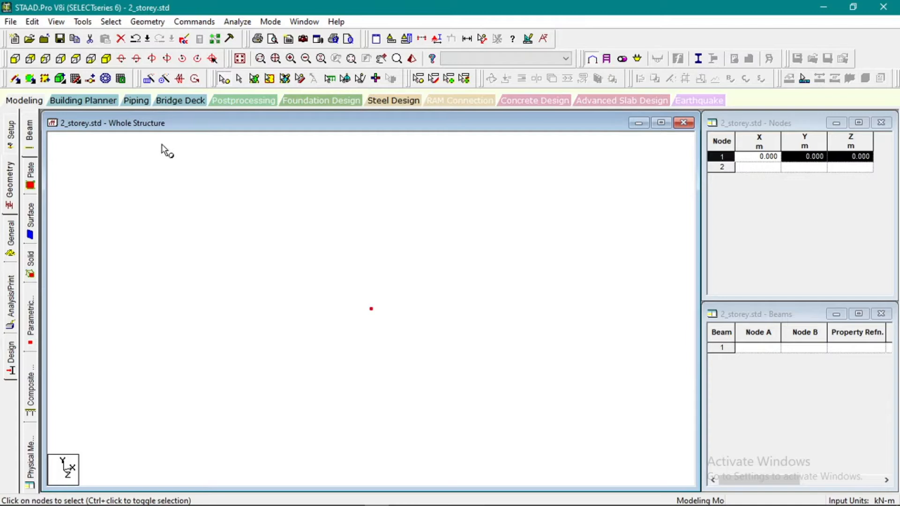
left_click(148, 80)
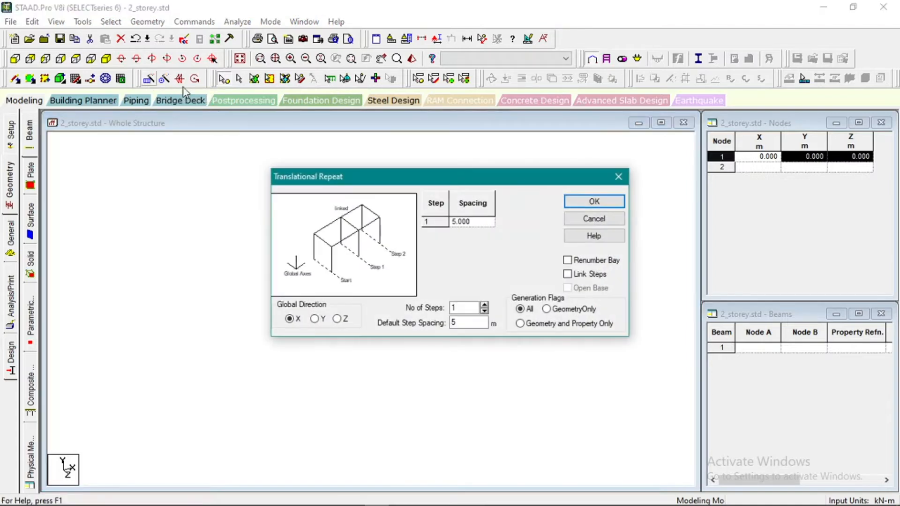
left_click(485, 306)
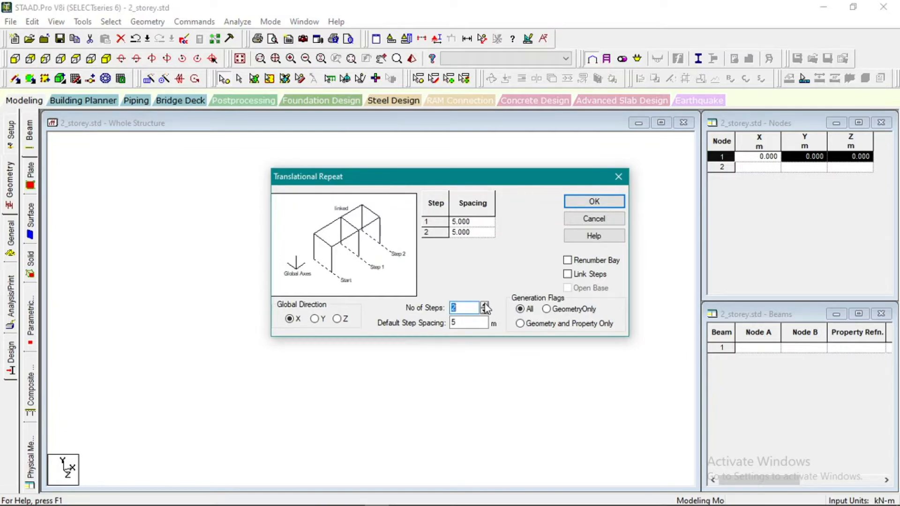
left_click(471, 223)
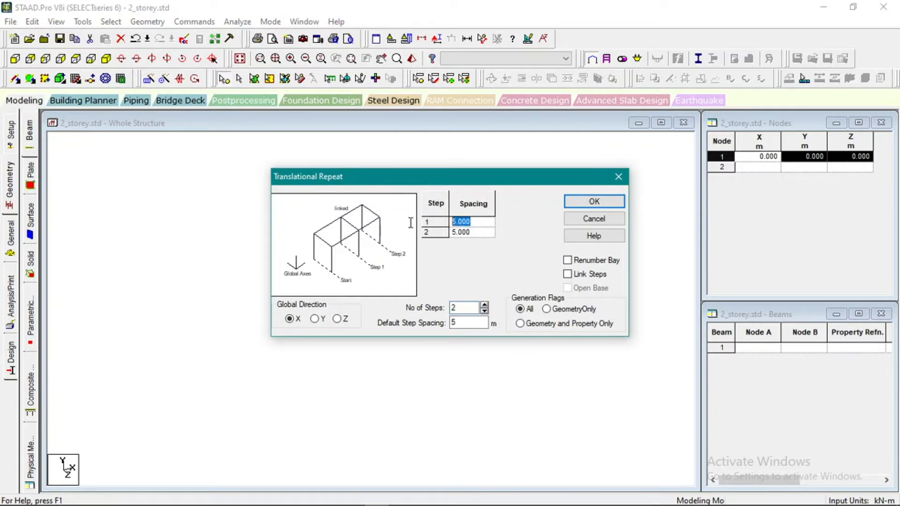
type("7")
type("4")
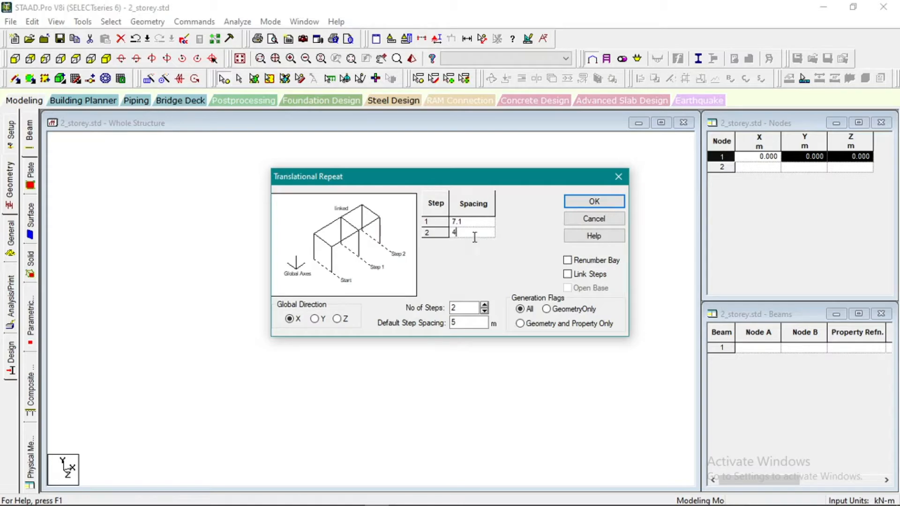
left_click(594, 206)
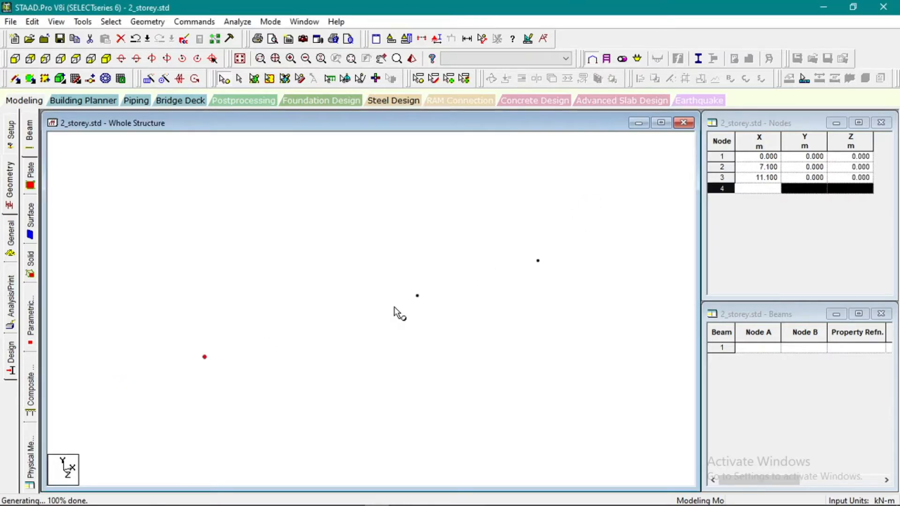
Check the maid's room bay width in the AutoCAD plan and repeat all three nodes once along global Z in STAAD.Pro at 3.38 m spacing.
left_click_drag(314, 285, 439, 357)
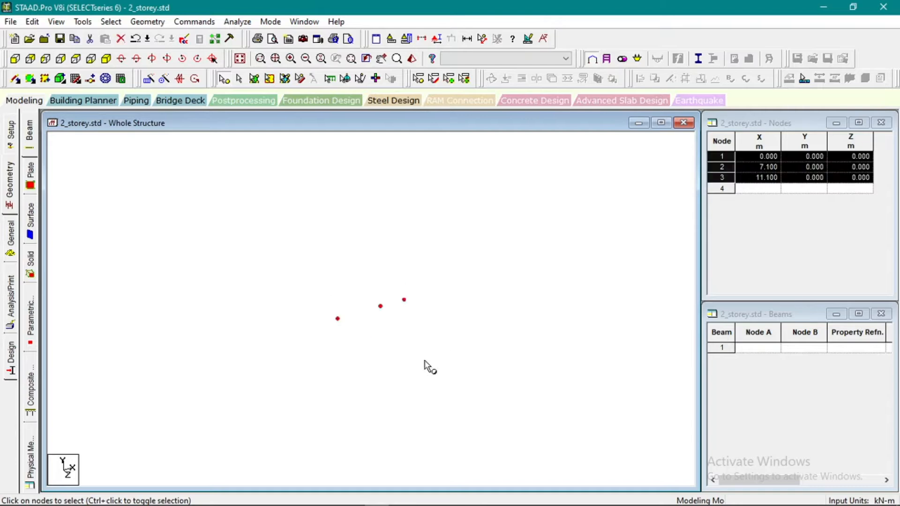
left_click(353, 496)
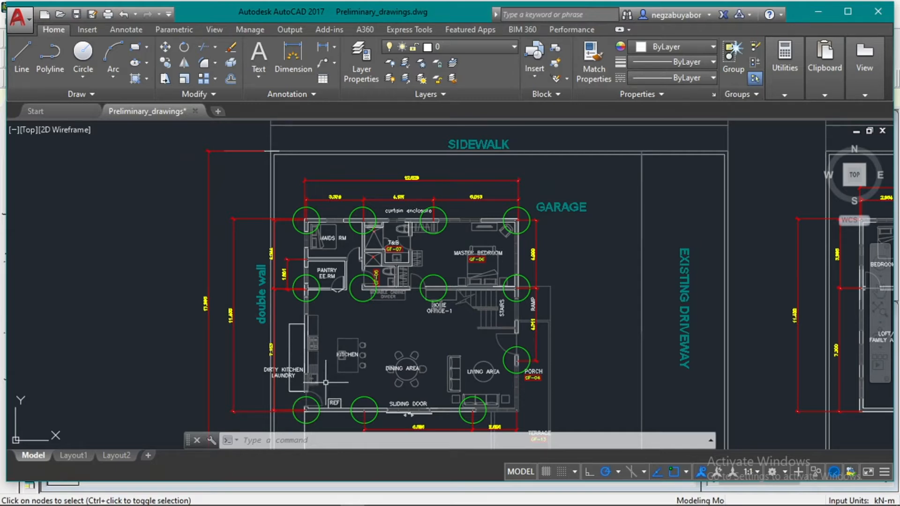
scroll(347, 203, "up", 6)
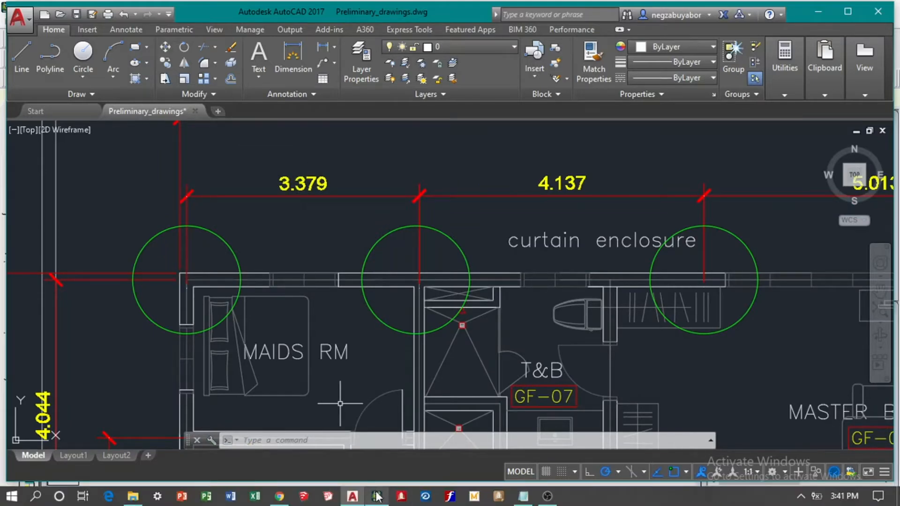
left_click(377, 496)
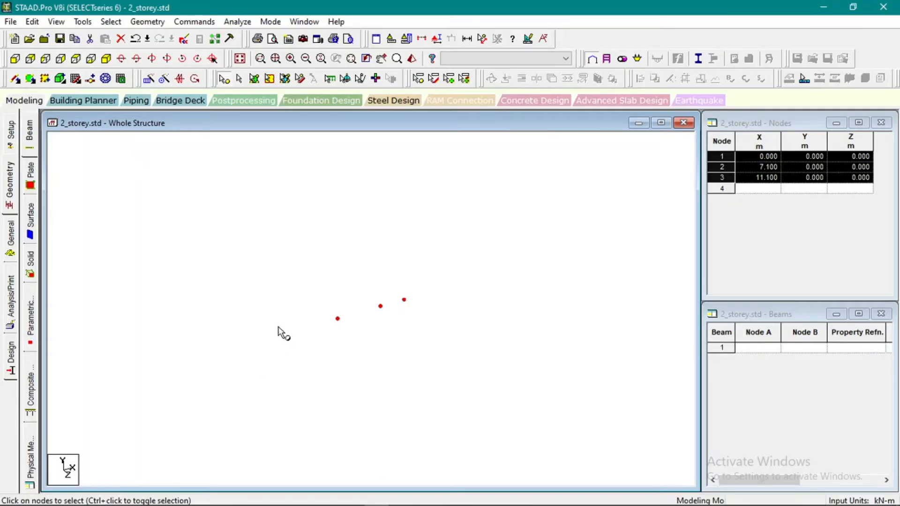
left_click(146, 80)
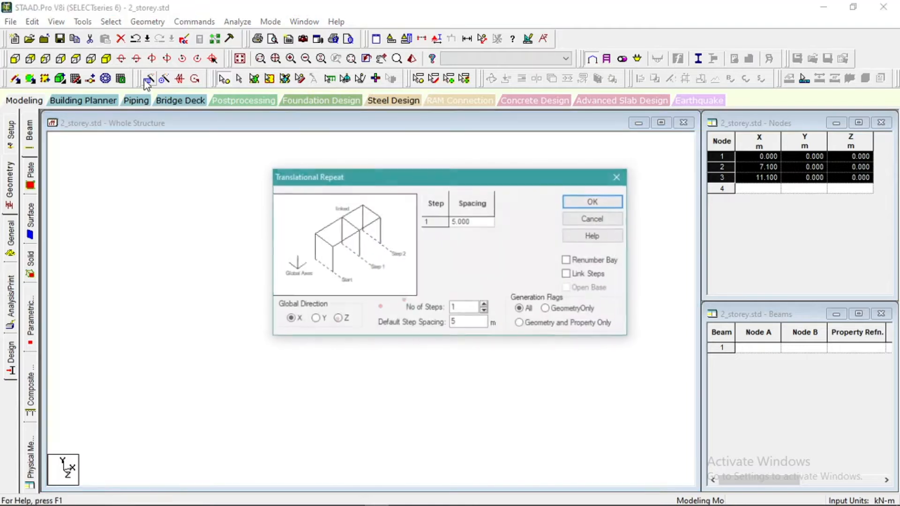
left_click(337, 320)
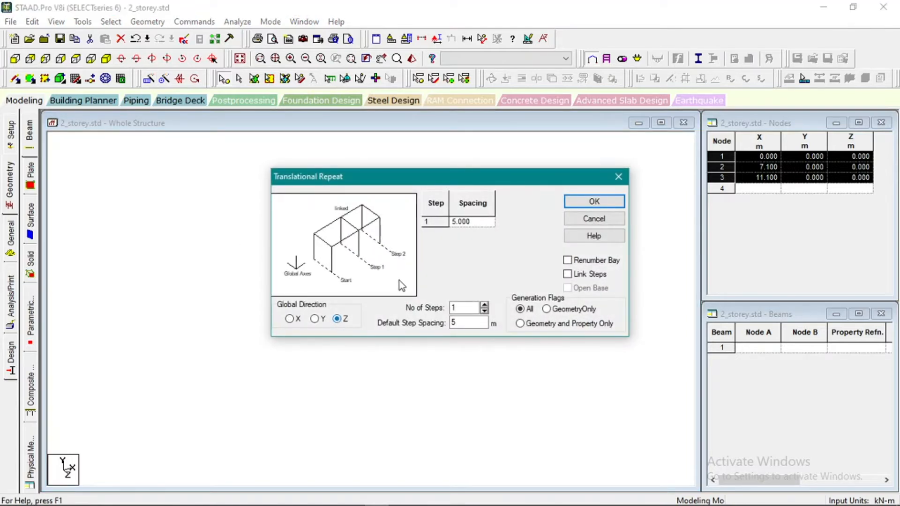
left_click(470, 323)
left_click(581, 203)
scroll(365, 317, "up", 1)
left_click(280, 496)
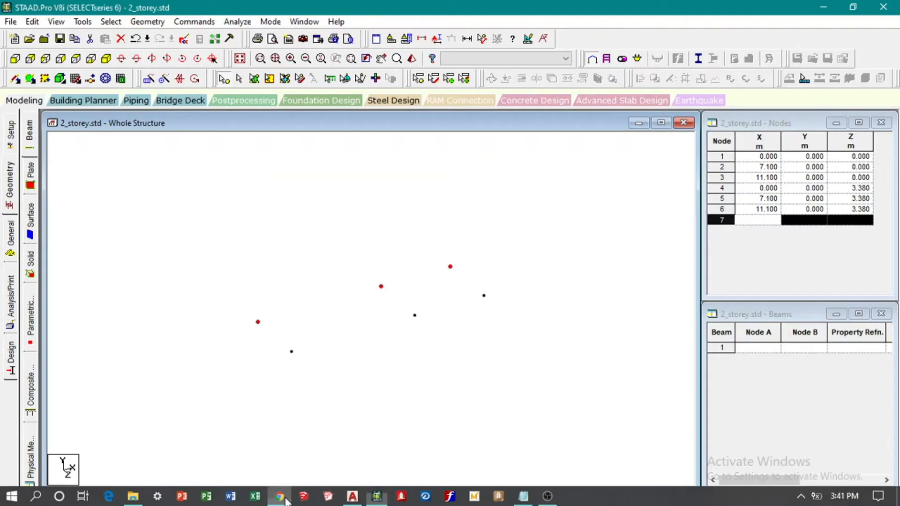
Switch to AutoCAD and examine the bay widths along the toilet and master bedroom side of the ground floor plan.
left_click(282, 498)
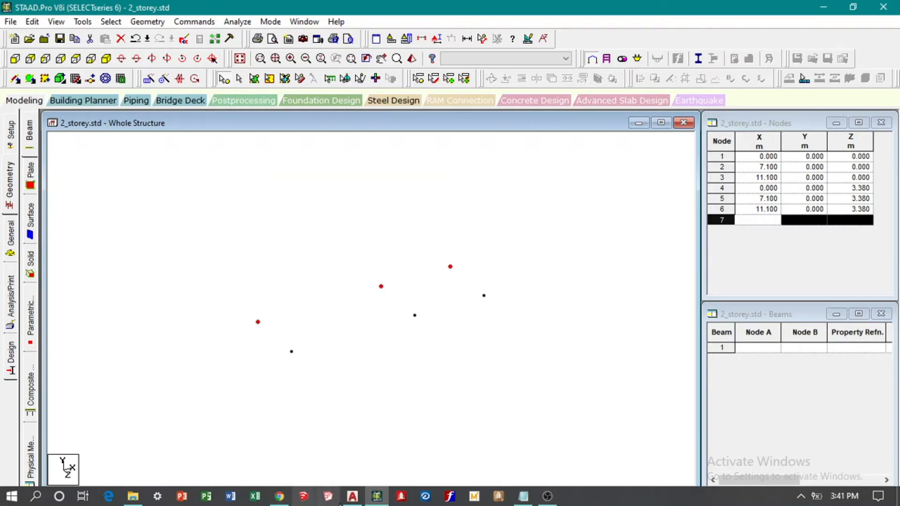
mouse_move(283, 503)
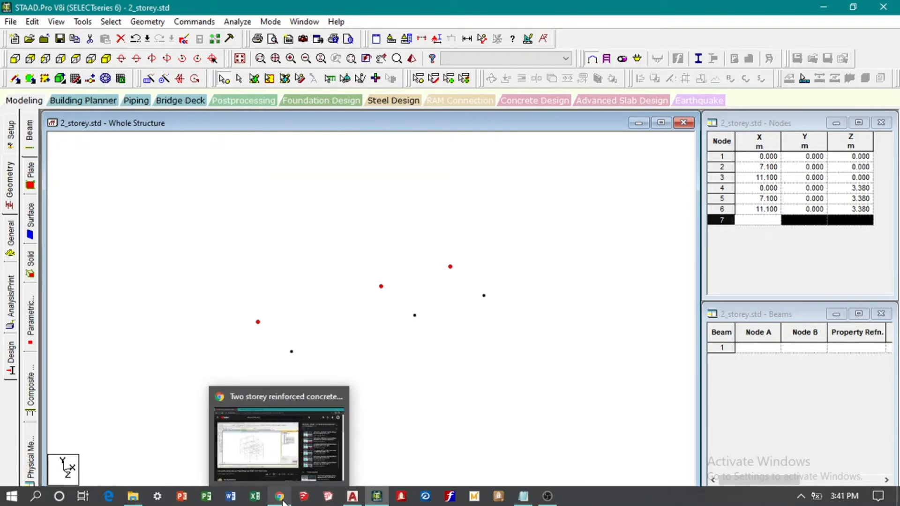
left_click(353, 496)
scroll(384, 311, "down", 6)
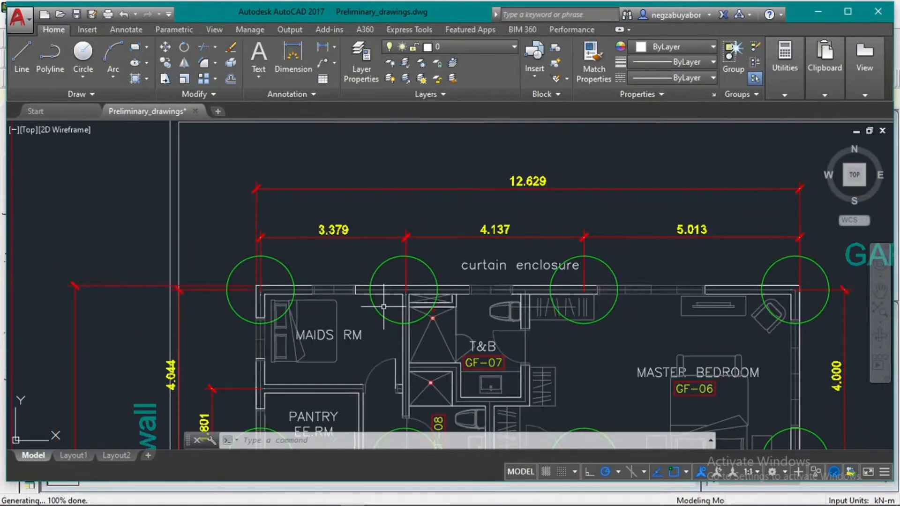
mouse_move(419, 327)
middle_mouse_down()
mouse_move(351, 273)
mouse_move(291, 190)
mouse_move(282, 247)
middle_mouse_up()
scroll(283, 210, "up", 2)
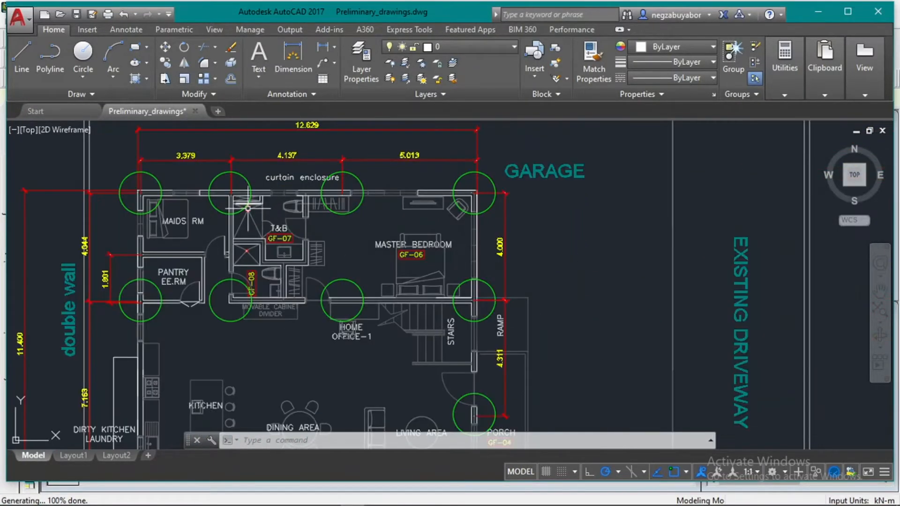
scroll(278, 160, "up", 2)
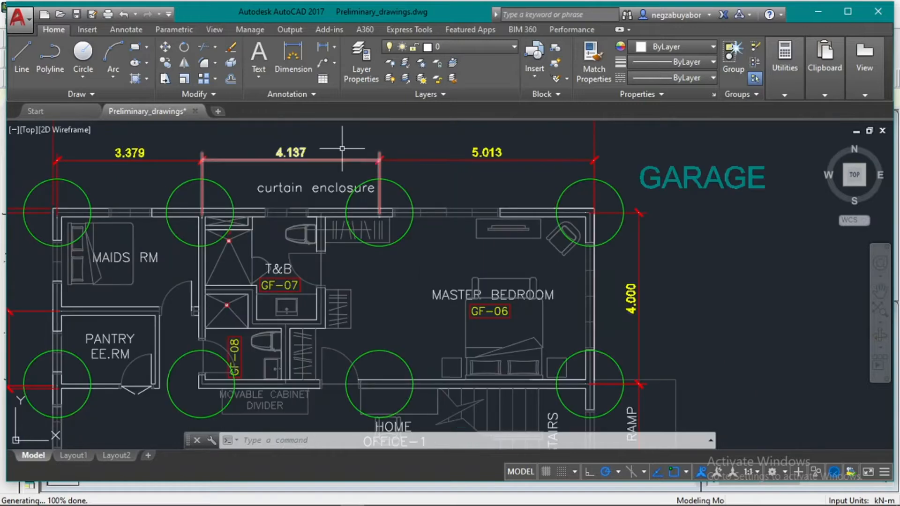
Switch back to STAAD.Pro and select the two nodes at X 7.1 m and X 11.1 m on the Z 3.38 m line.
left_click(372, 498)
left_click_drag(405, 301, 441, 334)
left_click_drag(464, 286, 508, 317, "ctrl")
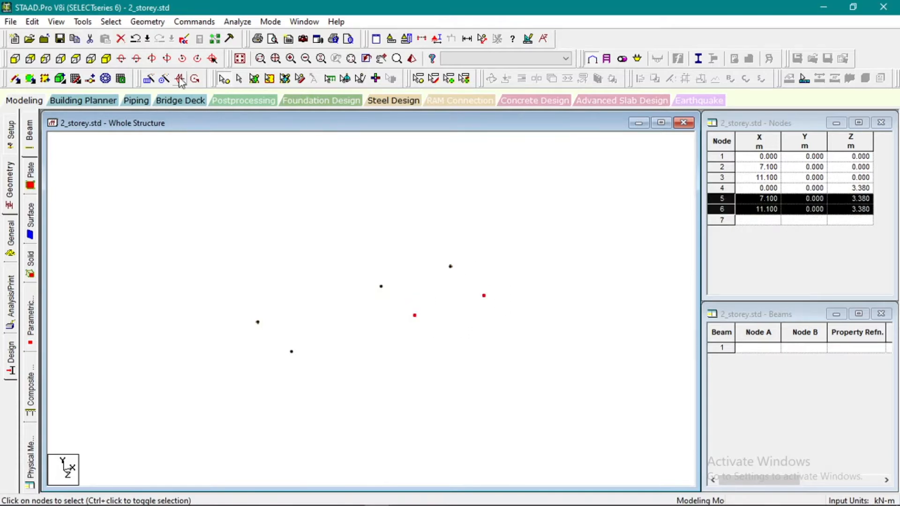
Try repeating the two selected nodes along global X in two steps, spaced 4.14 m and 5 m, and undo the repeat.
left_click(149, 79)
left_click(484, 304)
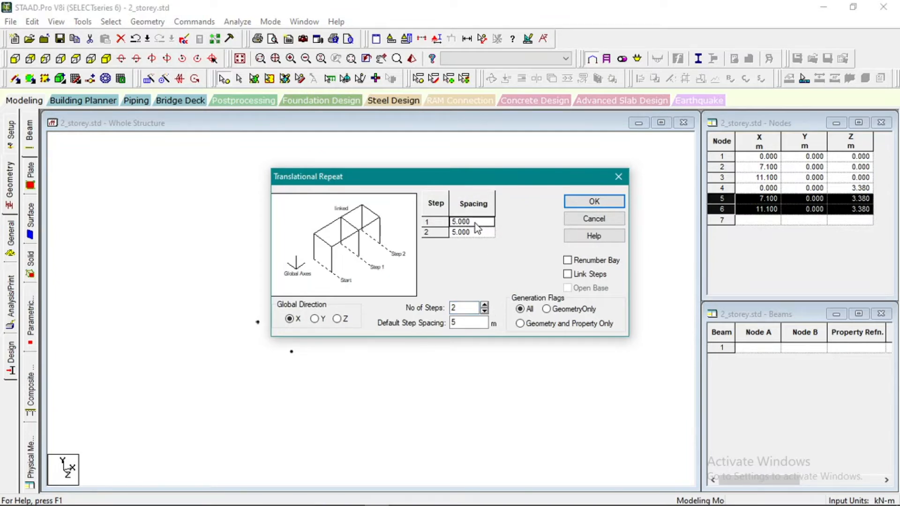
left_click(352, 498)
left_click(356, 500)
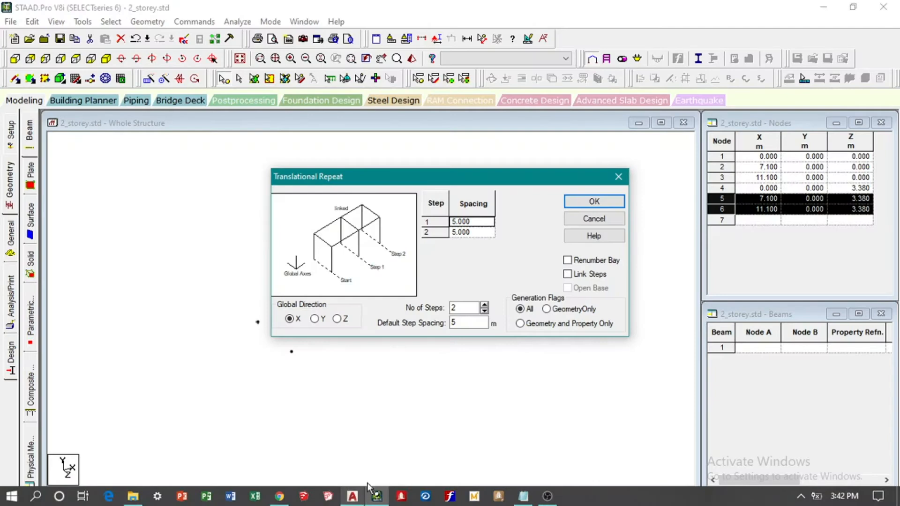
type("4.14")
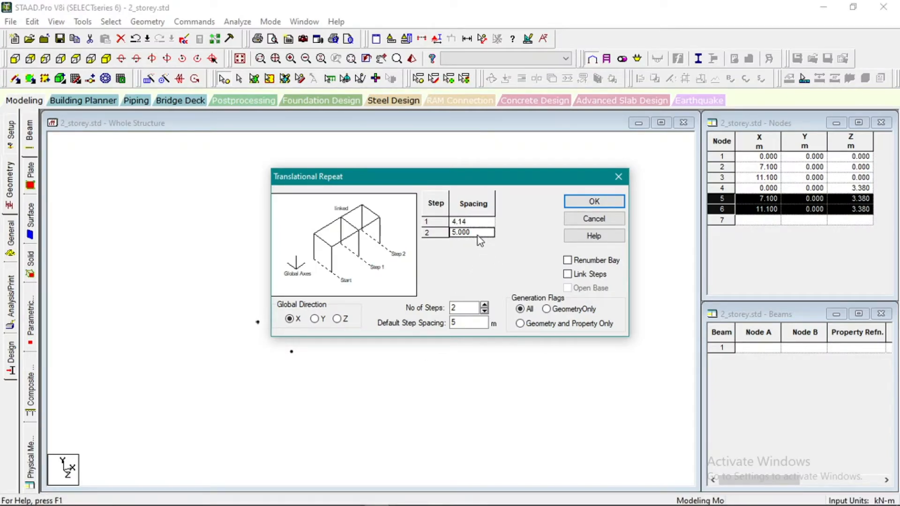
left_click(572, 202)
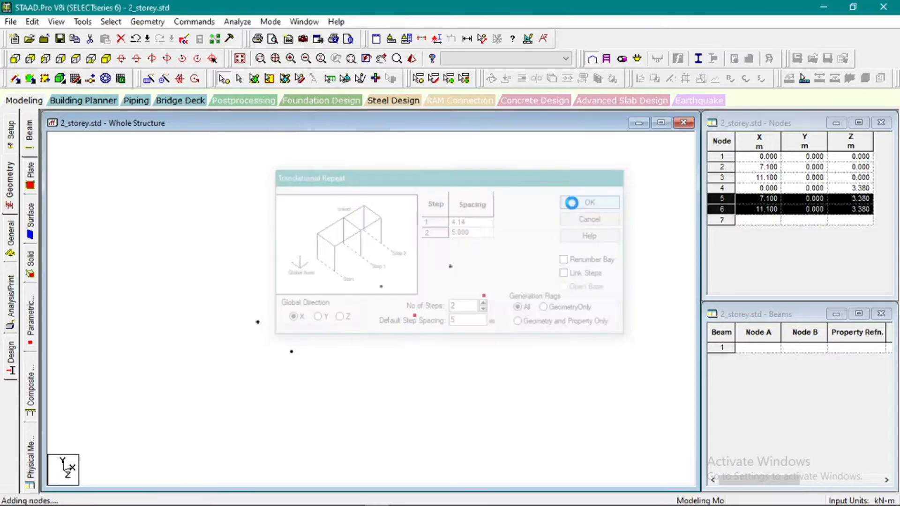
key("ctrl+z")
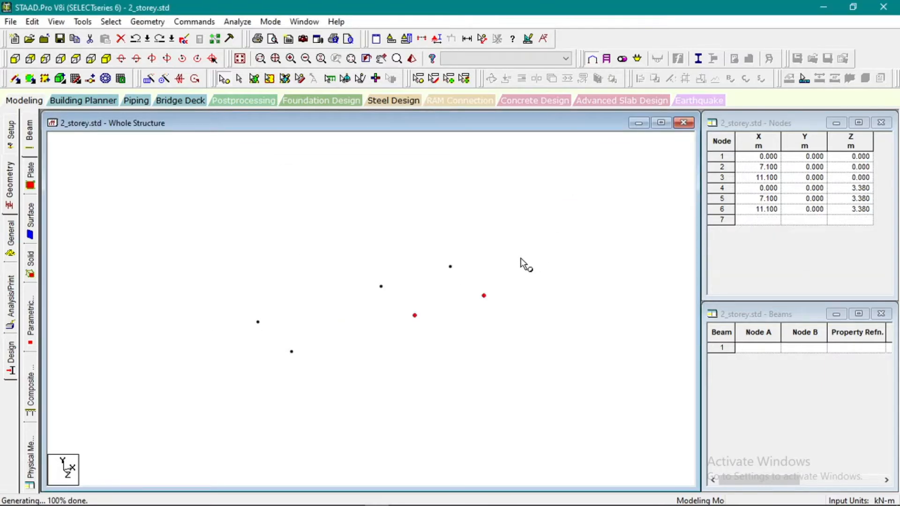
Copy the two selected nodes along global Z with Translational Repeat in two steps, spaced 4.14 m and 5 m.
left_click(149, 79)
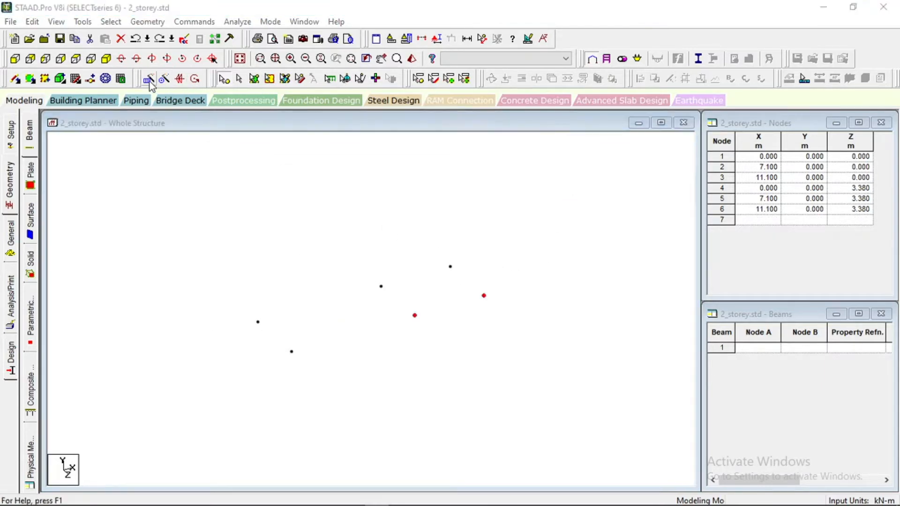
left_click(339, 320)
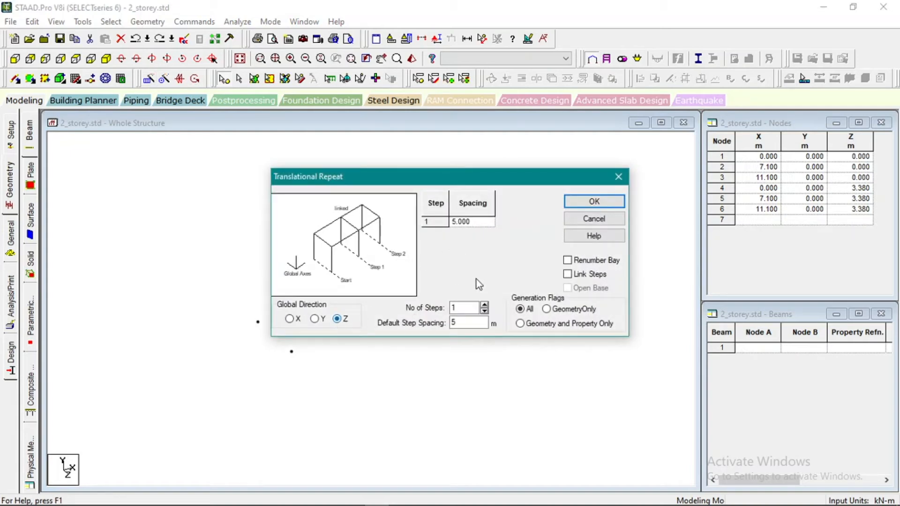
left_click(485, 305)
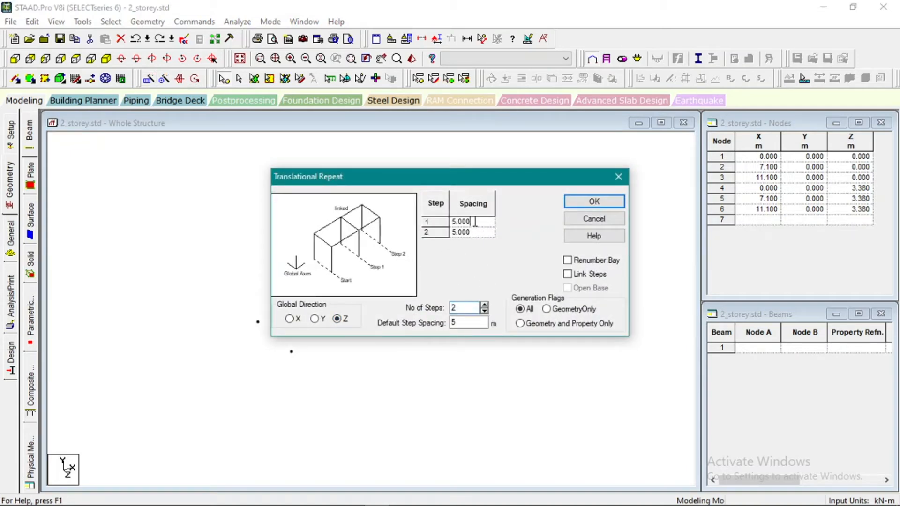
left_click(470, 222)
left_click(594, 202)
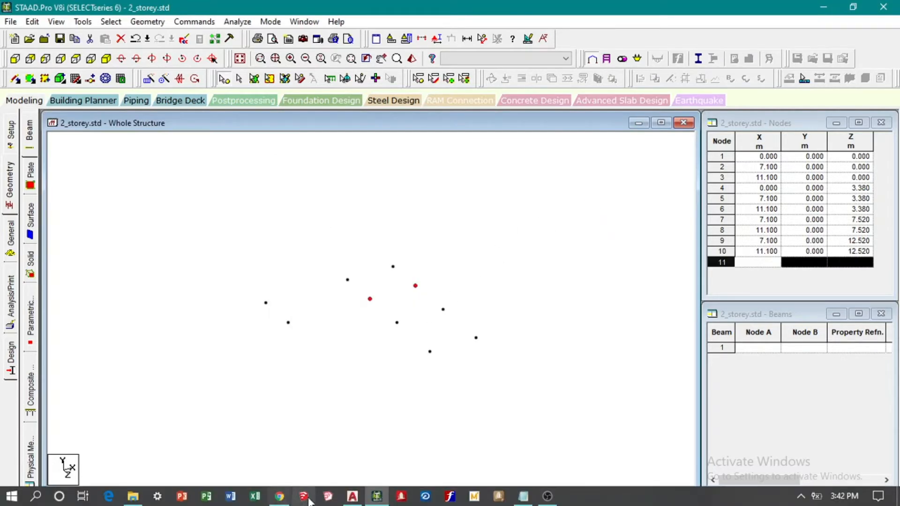
Switch to AutoCAD and examine the column spacings along the sliding door side of the dining and living areas.
left_click(352, 498)
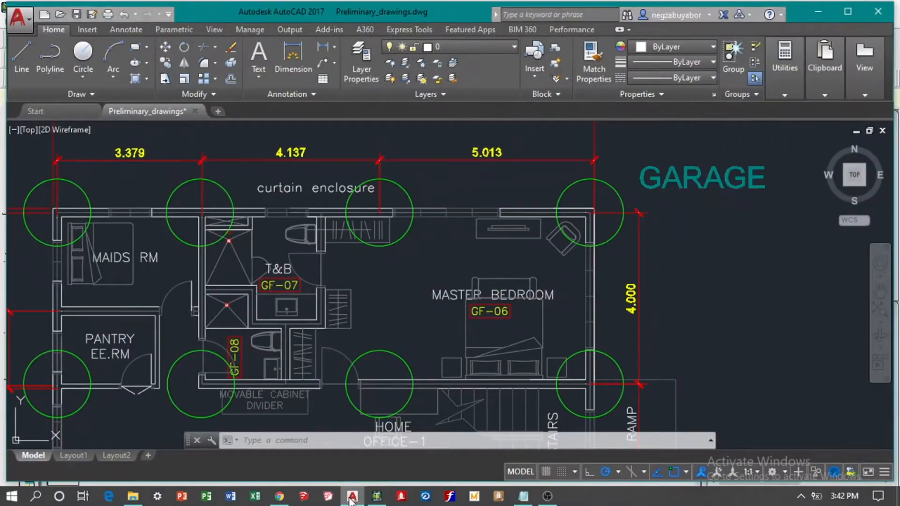
left_click(377, 497)
left_click(355, 496)
scroll(418, 343, "down", 3)
middle_click_drag(422, 343, 445, 192)
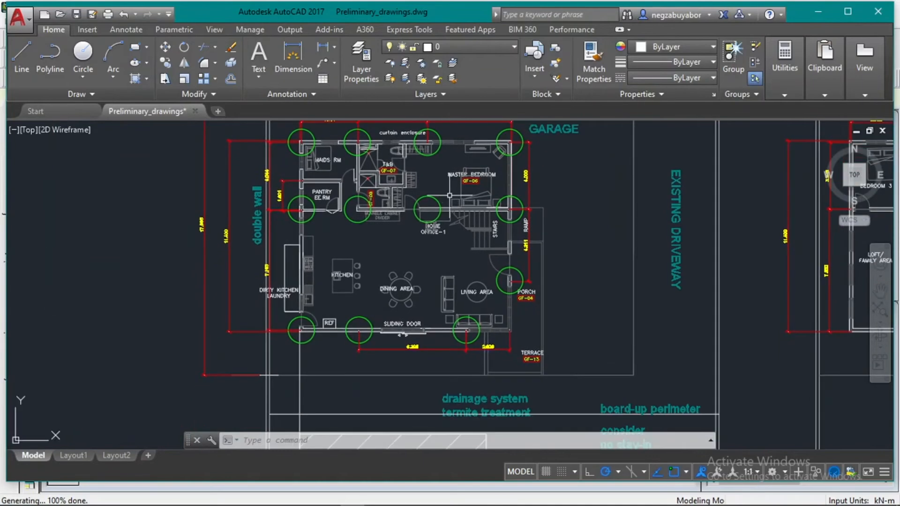
scroll(475, 327, "up", 2)
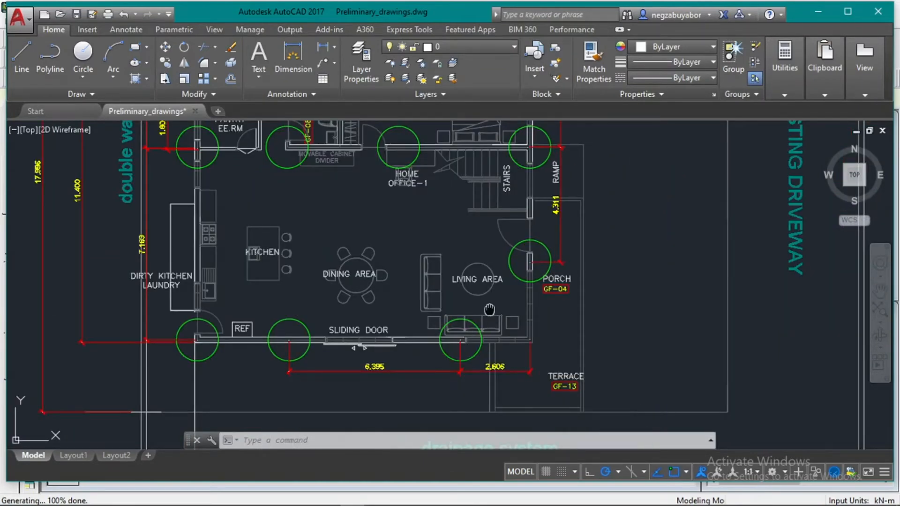
middle_click_drag(492, 309, 459, 325)
scroll(329, 402, "up", 2)
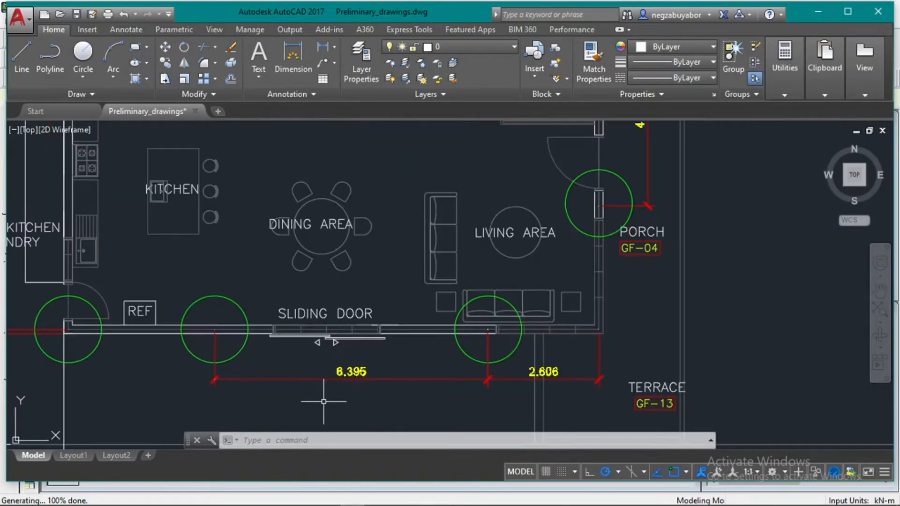
scroll(341, 391, "up", 2)
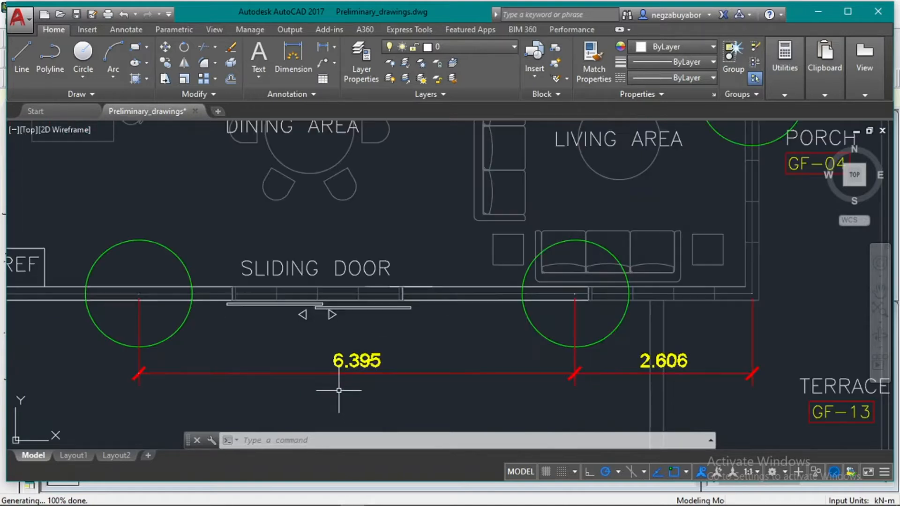
scroll(341, 391, "down", 2)
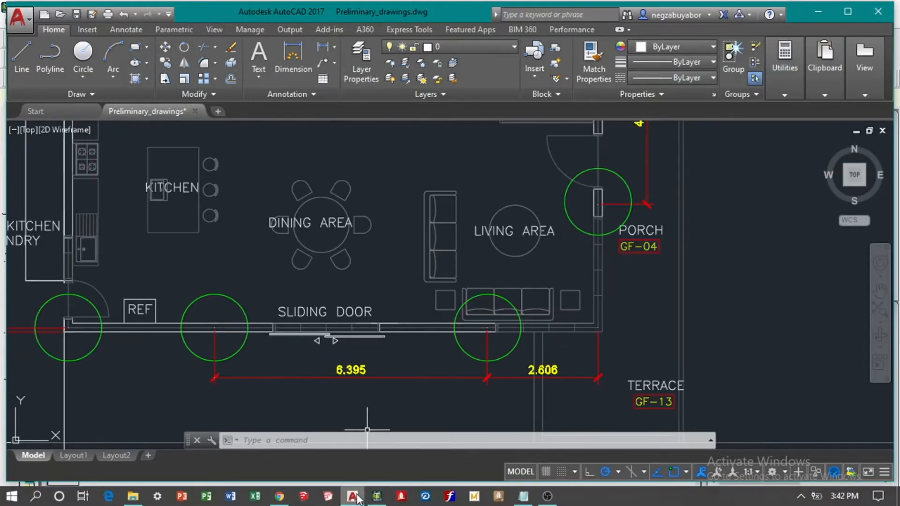
Switch back to STAAD.Pro and select the node at X 0, Z 3.38 m.
left_click(375, 497)
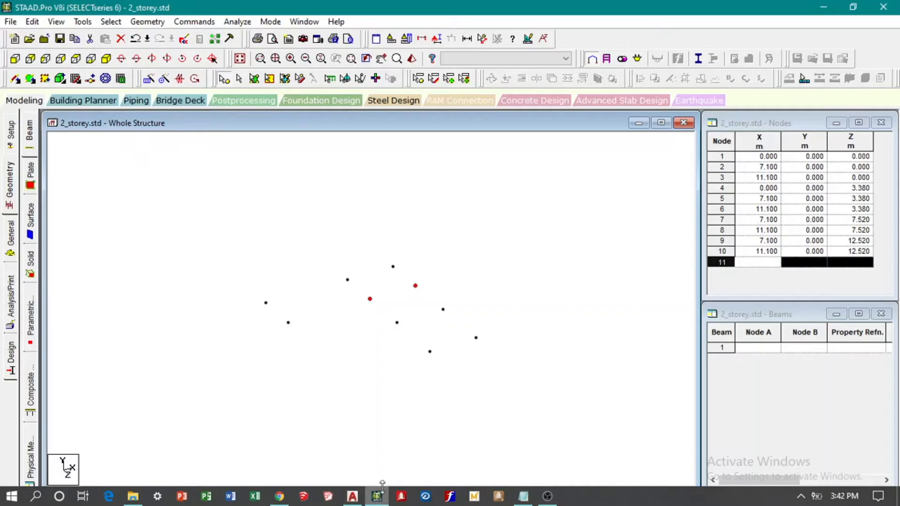
left_click(288, 323)
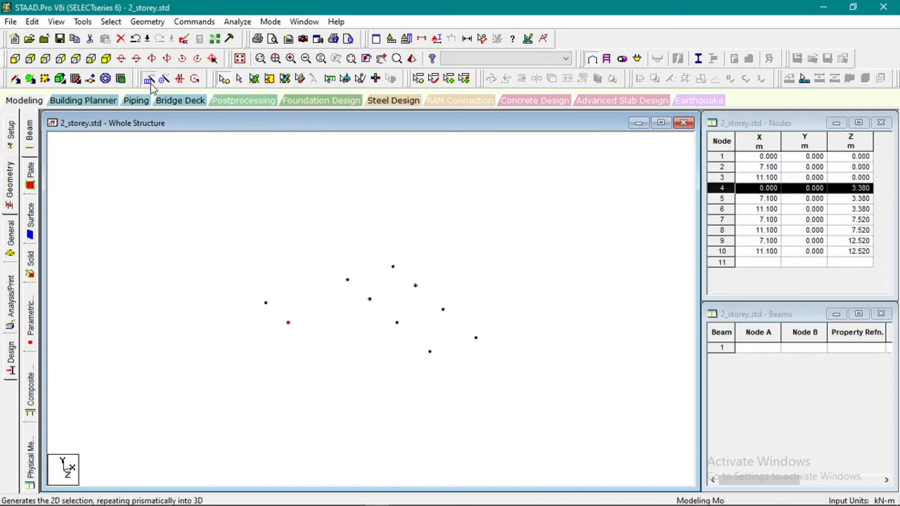
Try repeating the selected node once along global X at 6.4 m spacing, and undo the repeat.
left_click(149, 80)
left_click_drag(463, 321, 441, 322)
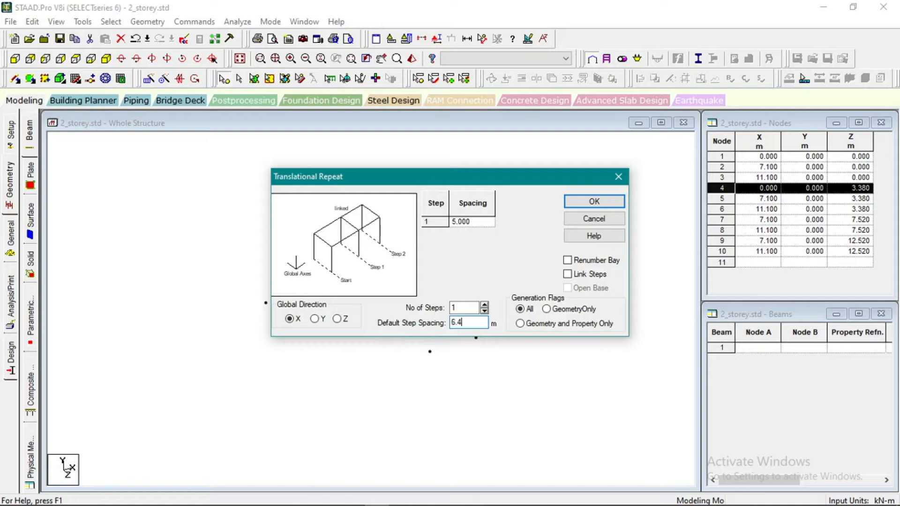
left_click(586, 202)
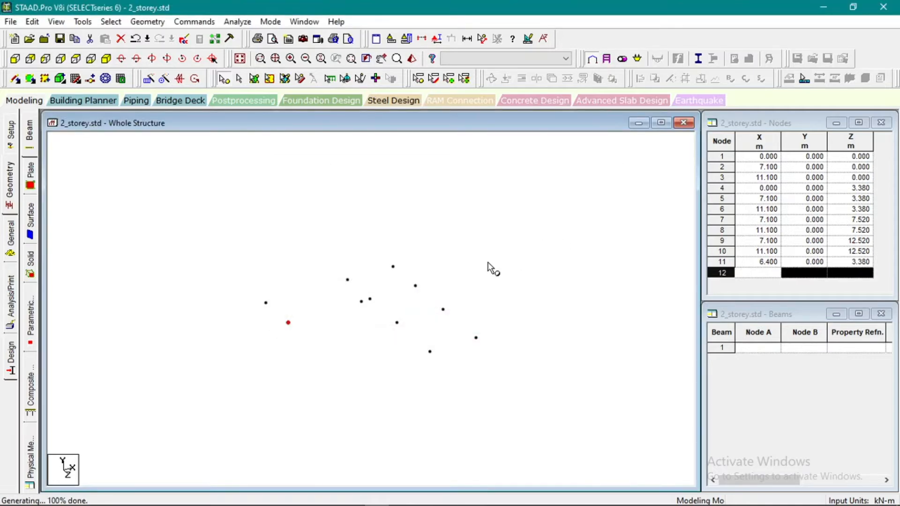
key("ctrl+z")
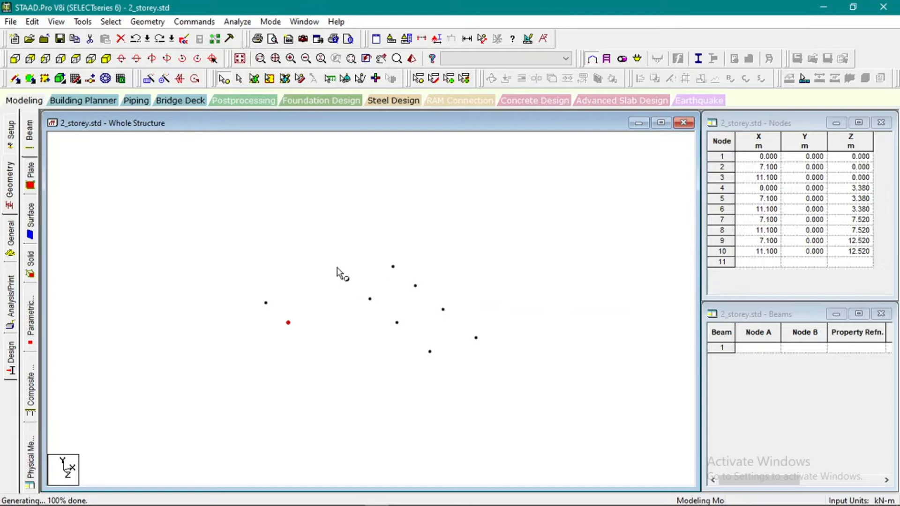
Repeat the selected node once along global Z at 6.4 m spacing and view the structure from above.
left_click(149, 79)
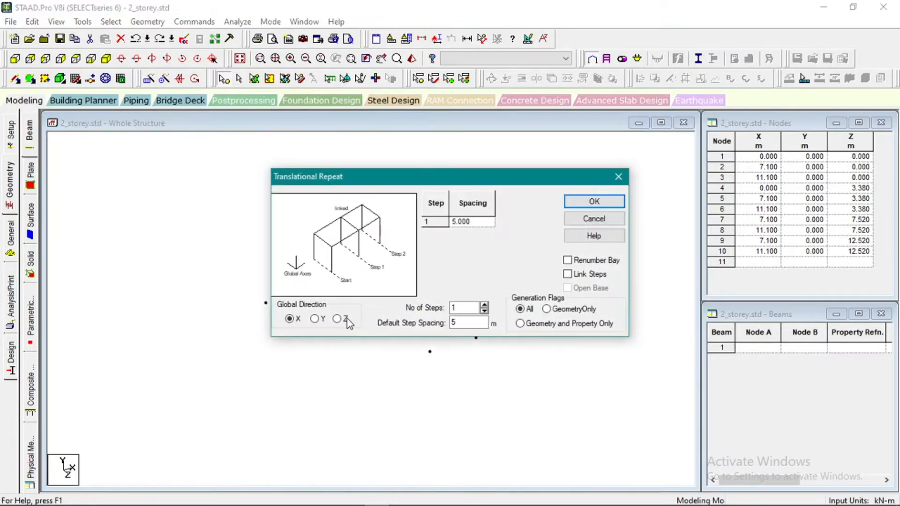
left_click_drag(468, 324, 435, 323)
left_click(594, 201)
scroll(360, 352, "down", 4)
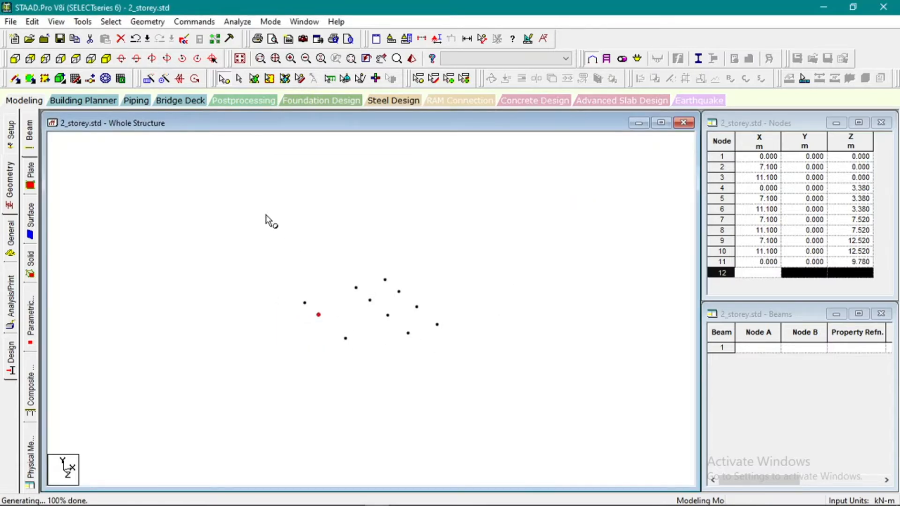
left_click(76, 59)
scroll(398, 334, "up", 3)
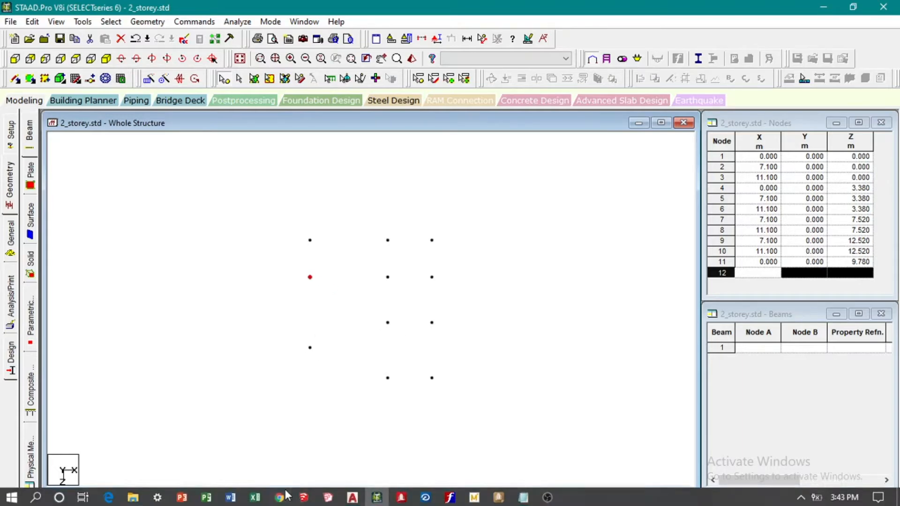
Compare the node layout with the porch and living area columns in the AutoCAD floor plan, and return to STAAD.Pro.
left_click(351, 500)
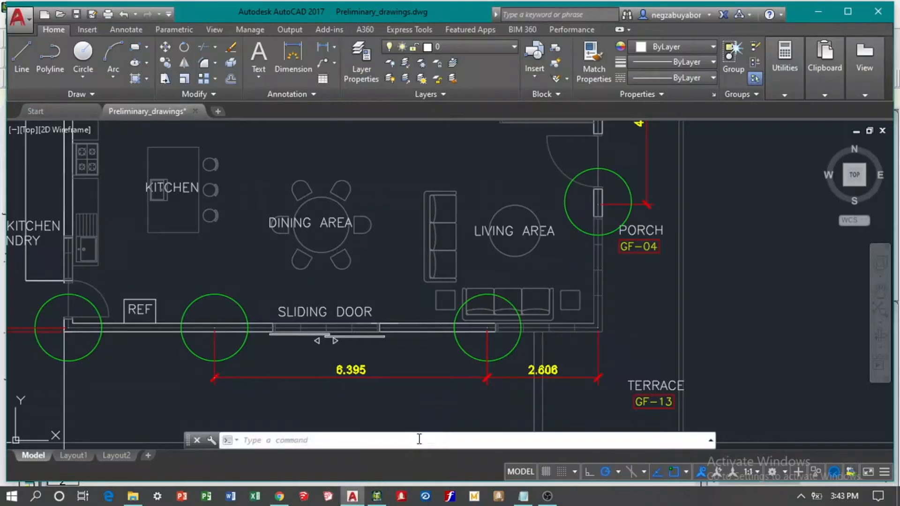
scroll(457, 334, "down", 2)
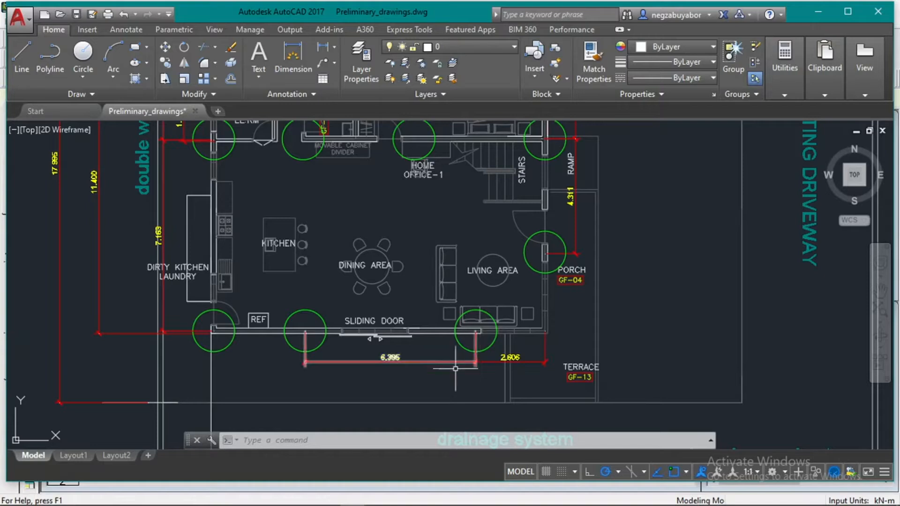
scroll(493, 352, "down", 2)
scroll(544, 297, "up", 5)
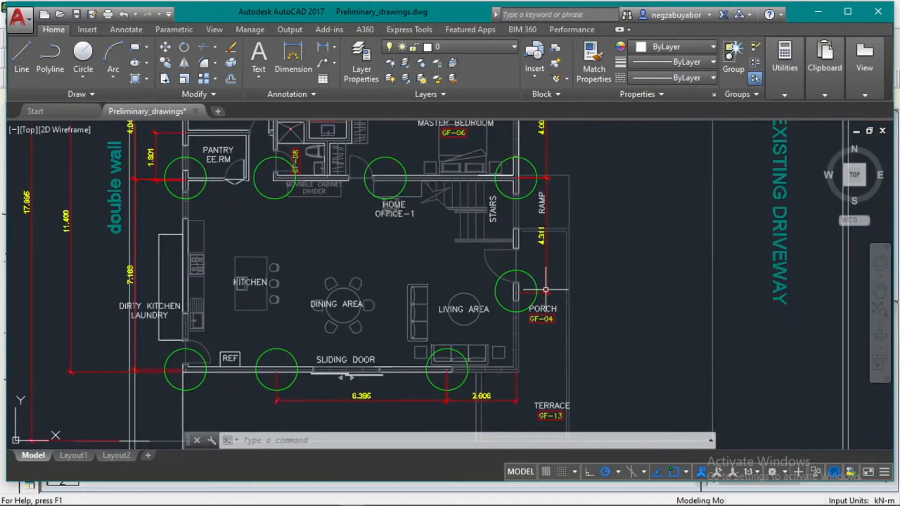
scroll(475, 318, "down", 4)
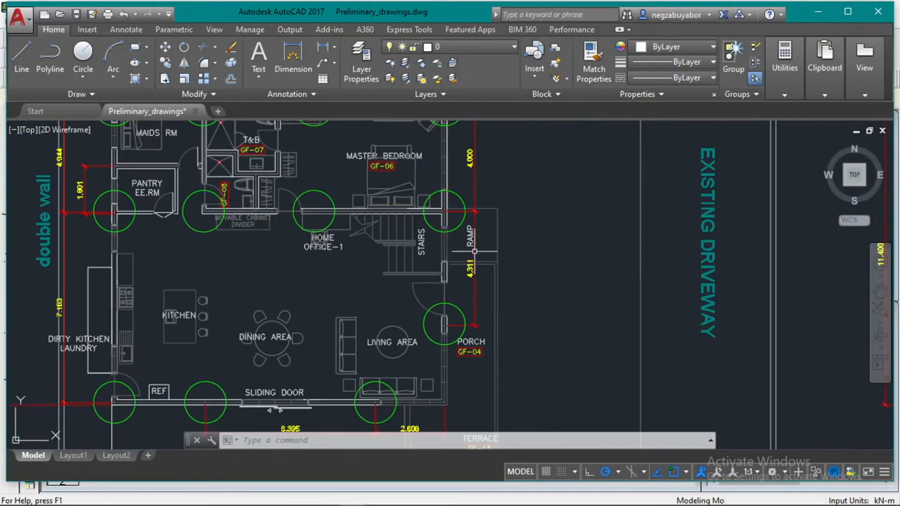
scroll(480, 276, "up", 4)
scroll(479, 276, "down", 4)
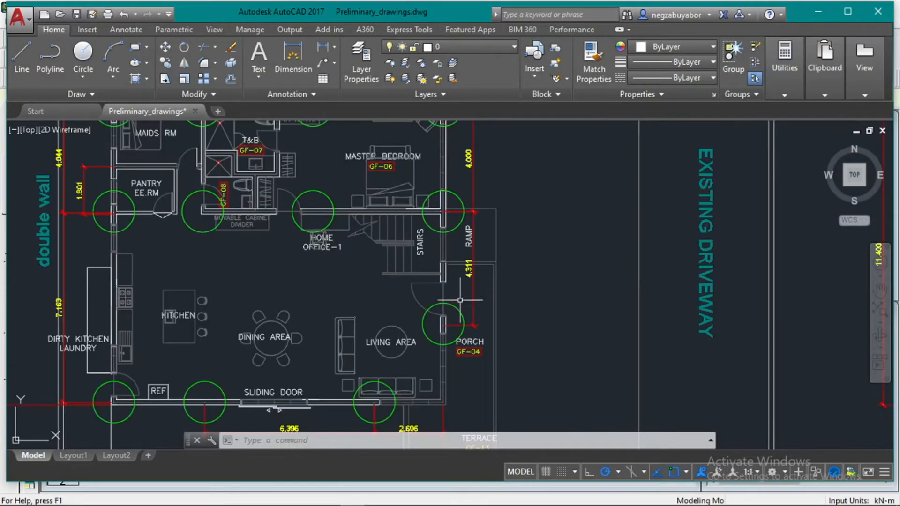
left_click(376, 496)
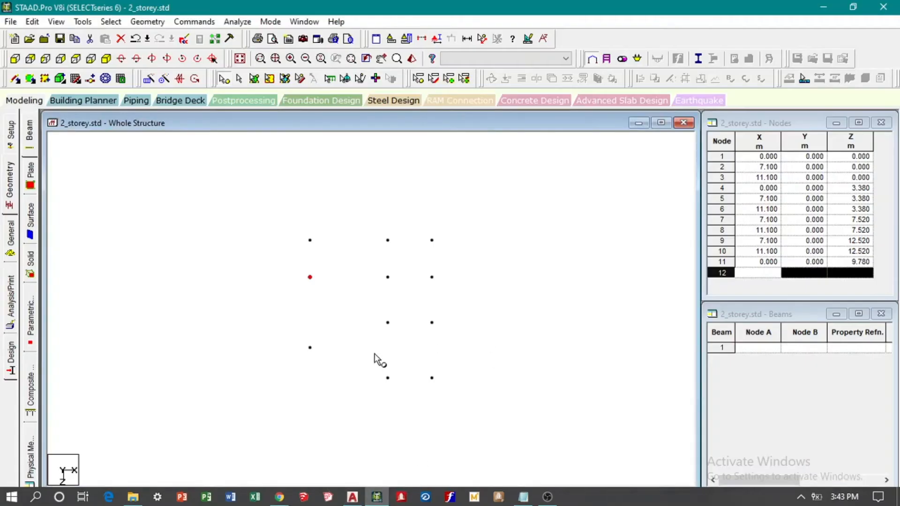
Repeat the node at X 7.1, Z 12.52 m once along global X at -4.3 m spacing.
left_click(388, 378)
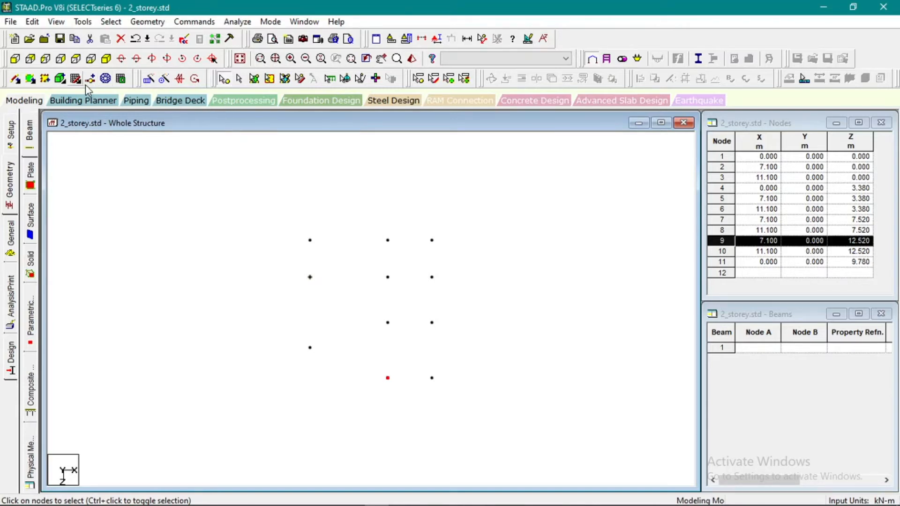
left_click(155, 78)
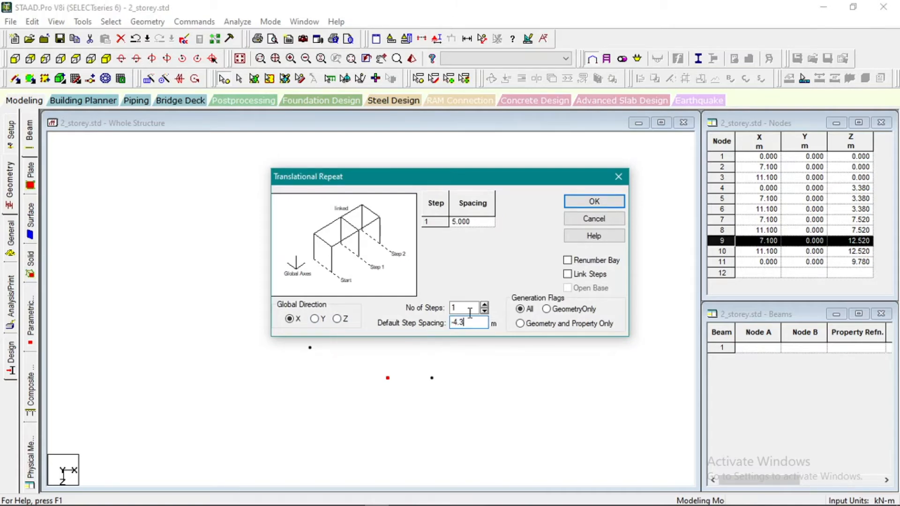
left_click(580, 205)
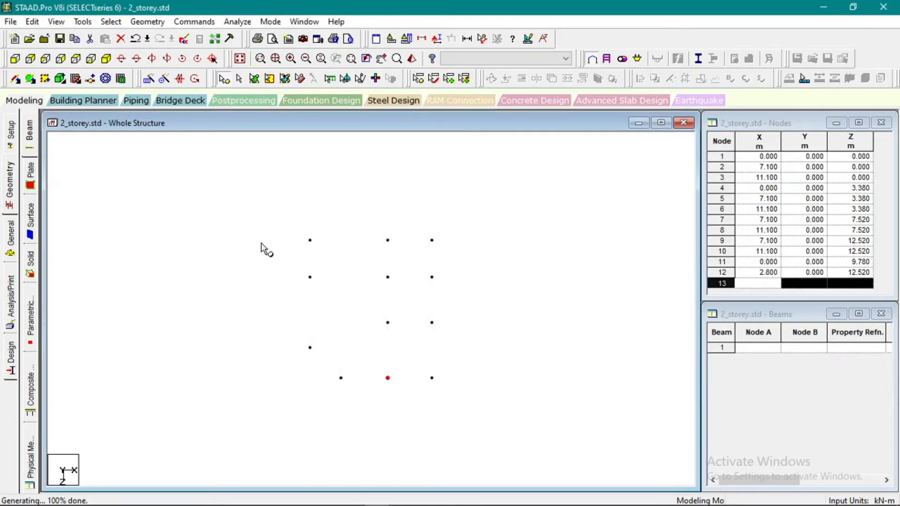
Compare the node layout with the circled columns in the AutoCAD floor plan, and return to STAAD.Pro.
left_click(353, 497)
scroll(414, 341, "down", 2)
middle_click_drag(414, 339, 423, 274)
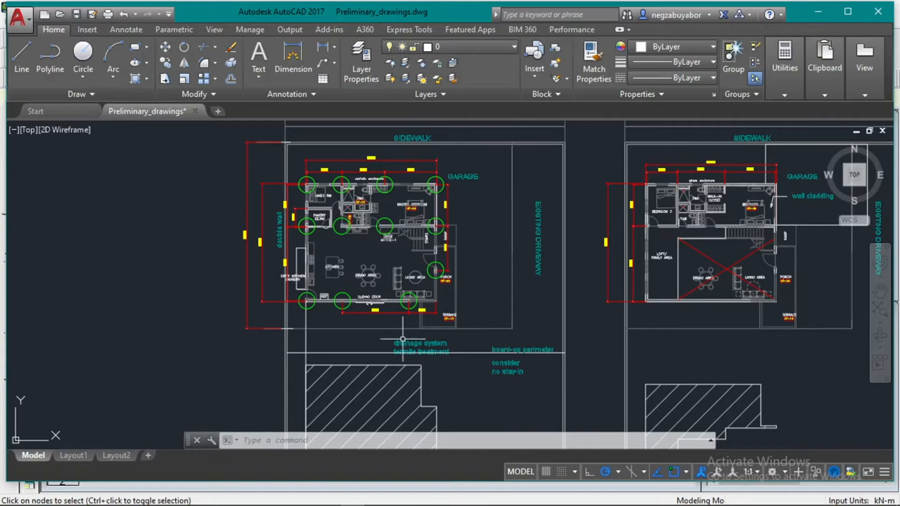
mouse_move(424, 500)
left_click(376, 497)
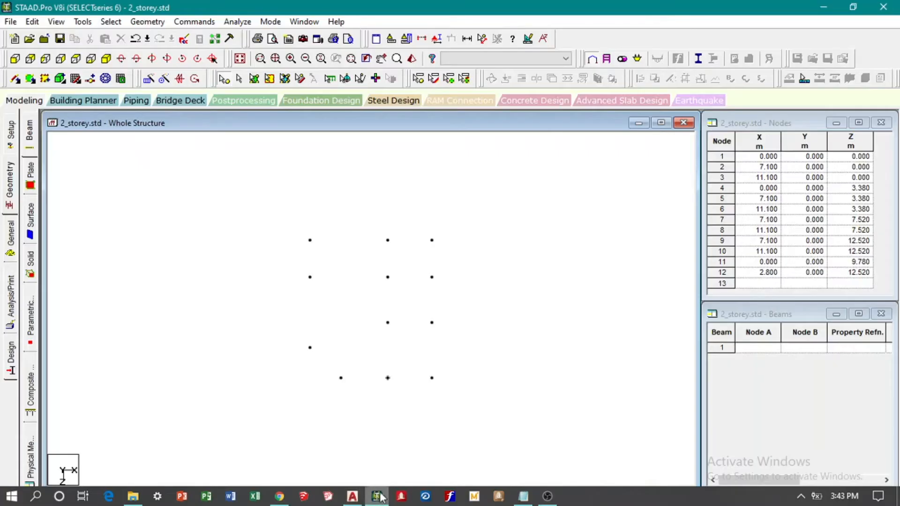
scroll(413, 319, "down", 1)
scroll(381, 336, "up", 1)
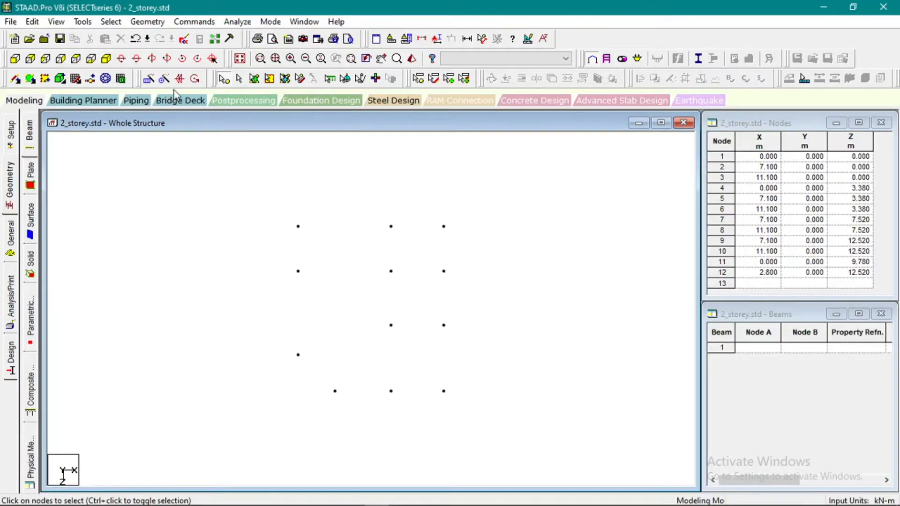
Show the whole structure in isometric view and select all the base nodes.
left_click(106, 59)
left_click(239, 59)
scroll(333, 287, "down", 1)
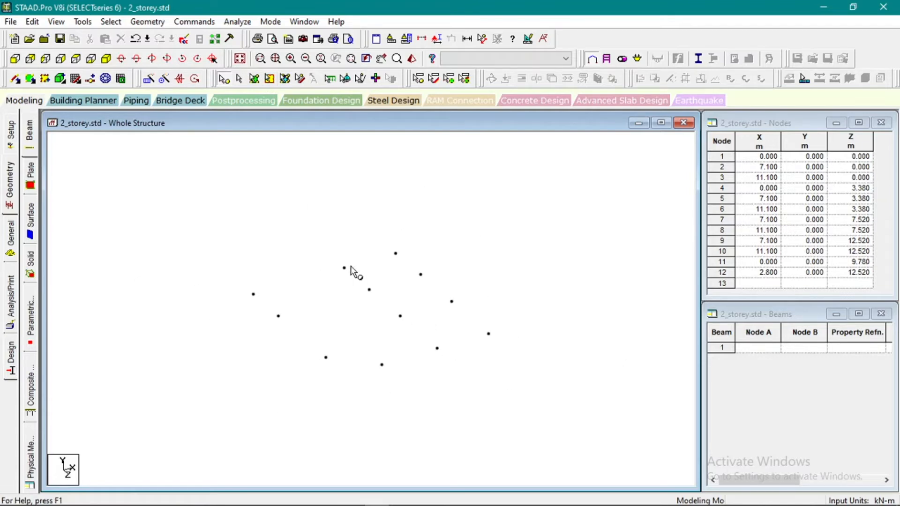
left_click_drag(205, 216, 544, 400)
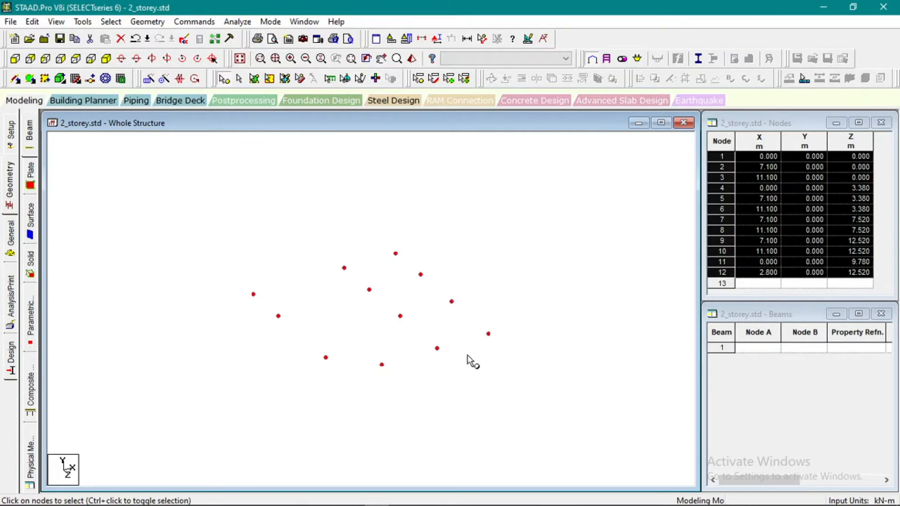
Switch to AutoCAD to review the ground floor column layout, and return to STAAD.Pro.
left_click(359, 498)
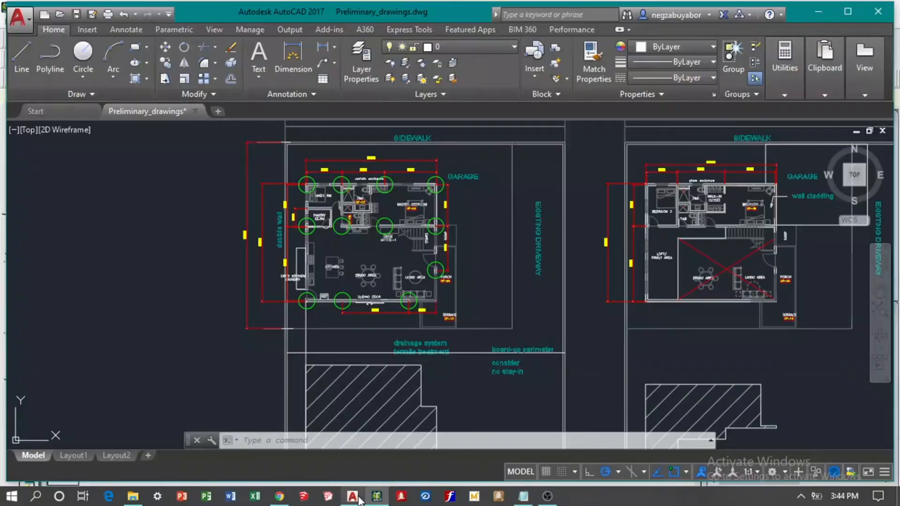
middle_click_drag(509, 321, 407, 349)
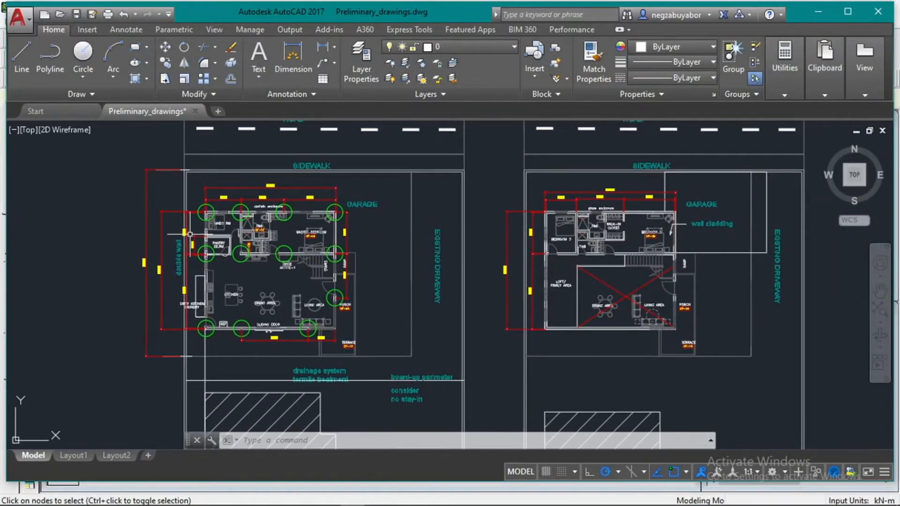
scroll(187, 246, "up", 2)
middle_click_drag(187, 246, 290, 247)
mouse_move(365, 481)
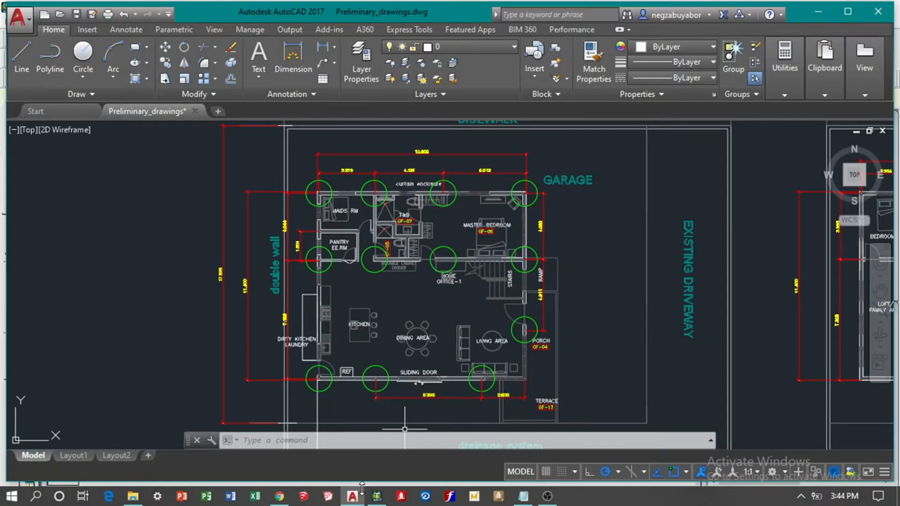
left_click(377, 496)
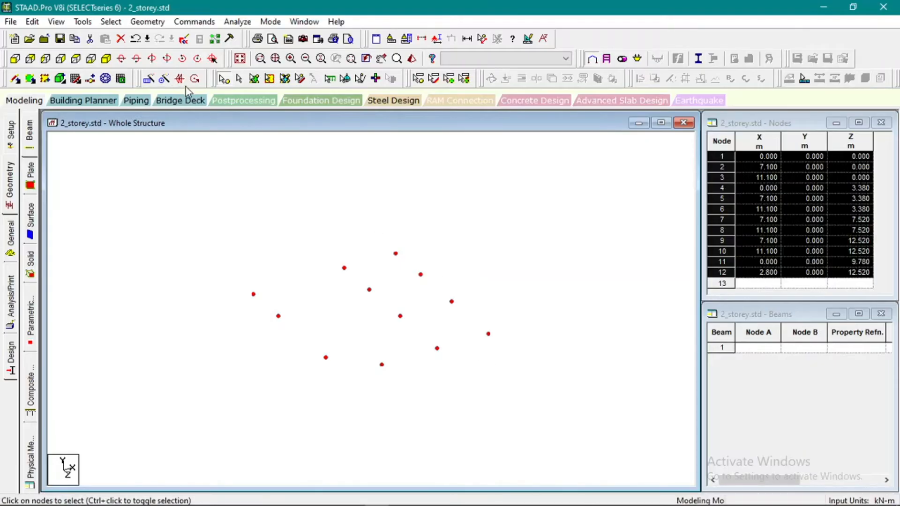
Repeat the selected base nodes once along global Y at 1.2 m spacing with linked steps to form the column stubs.
left_click(153, 81)
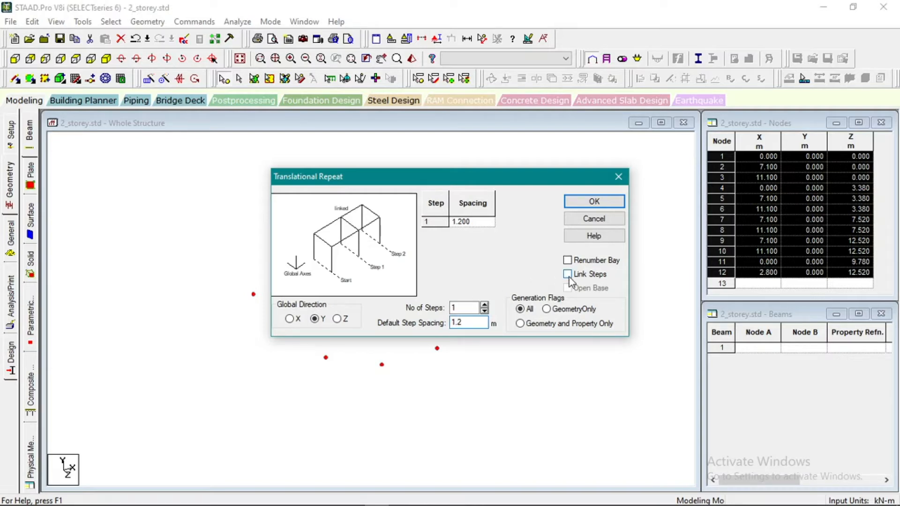
left_click(591, 202)
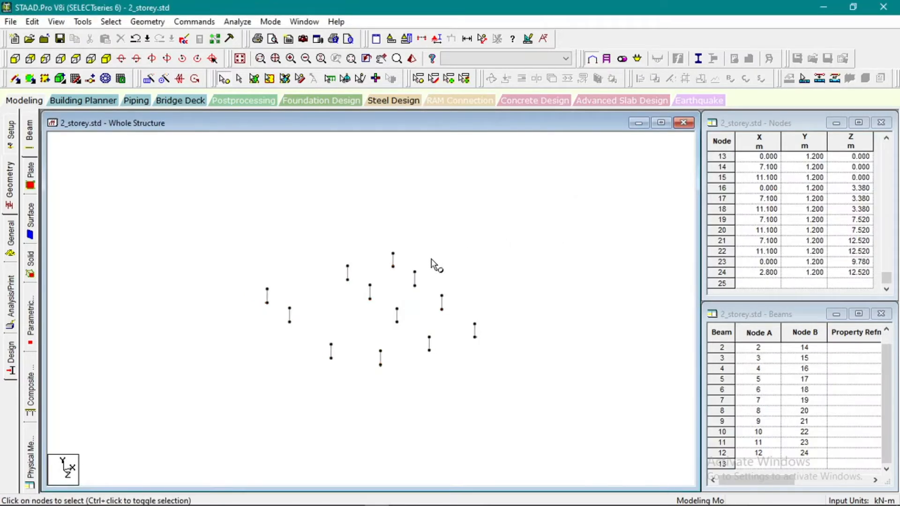
scroll(373, 368, "down", 3)
scroll(373, 368, "up", 8)
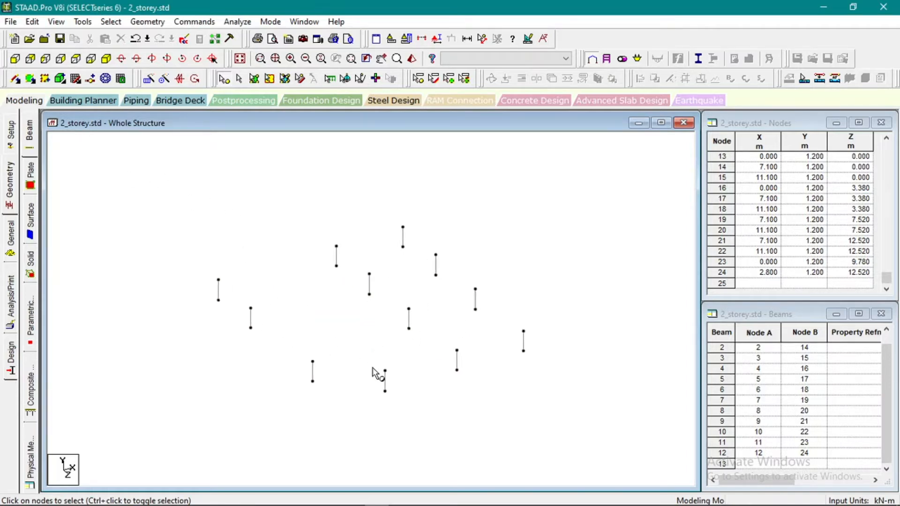
Inspect the column base nodes and the nodes at Y 1.2 m by selecting each level in elevation, and clear the selection in isometric view.
left_click_drag(284, 378, 332, 406)
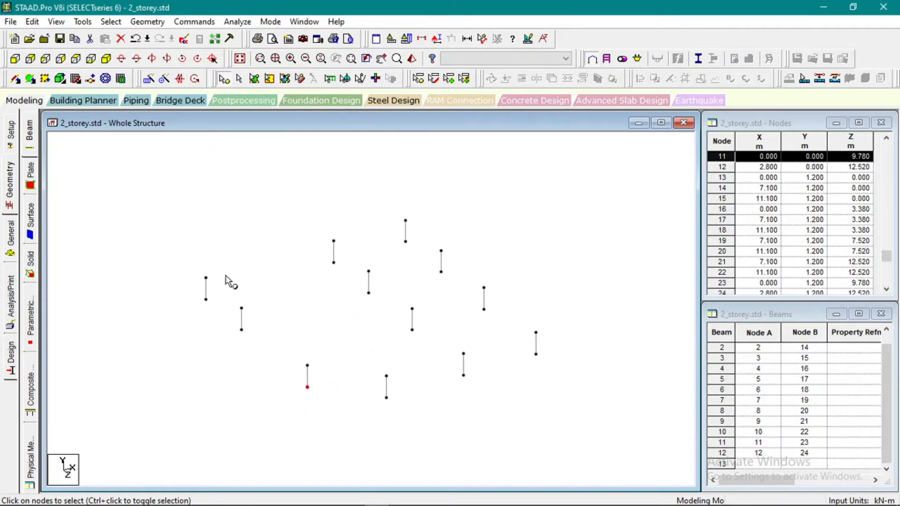
left_click(30, 60)
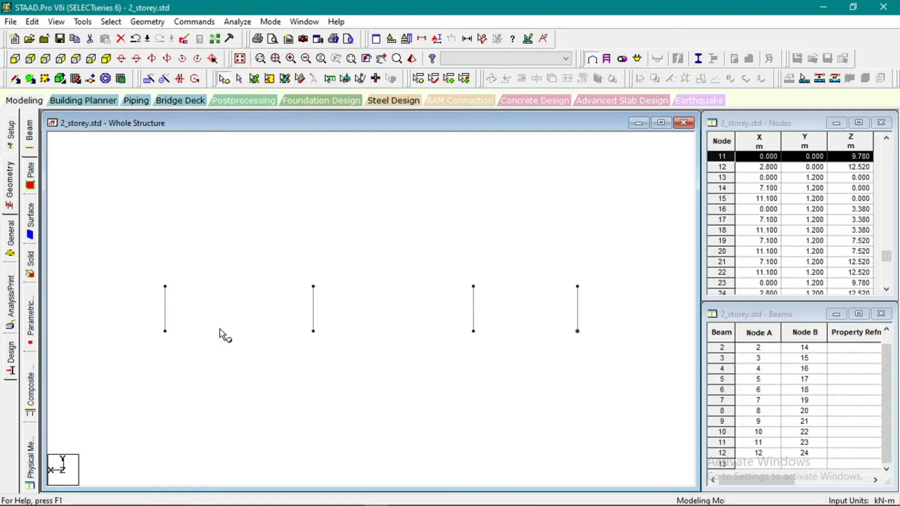
left_click_drag(145, 328, 617, 376)
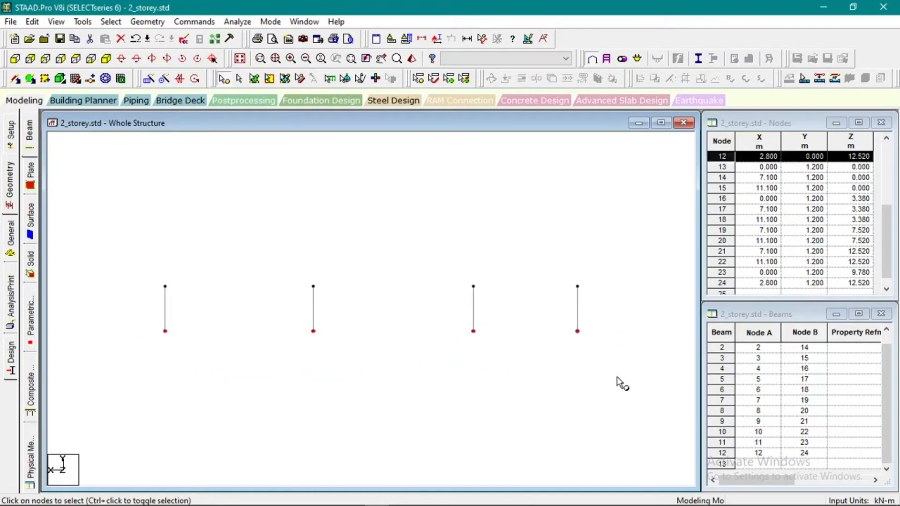
left_click(547, 386)
left_click_drag(151, 275, 599, 302)
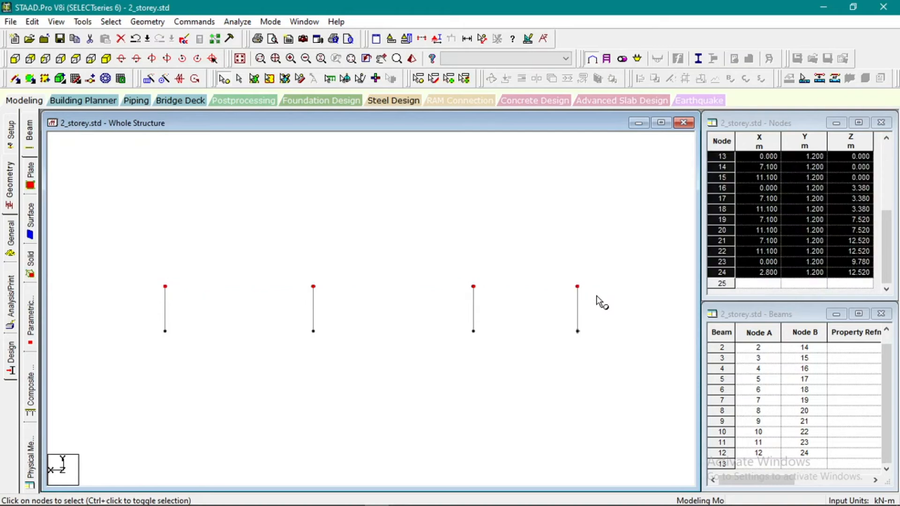
left_click(108, 60)
scroll(449, 290, "down", 1)
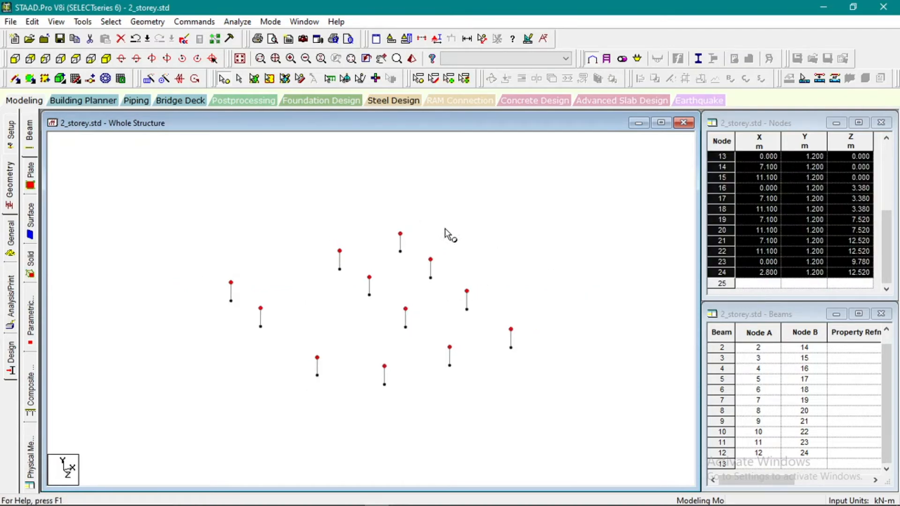
left_click(226, 217)
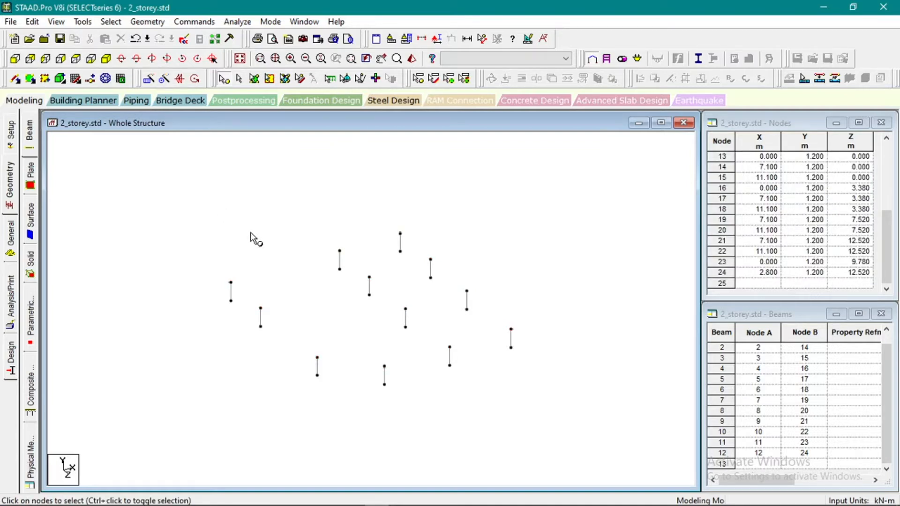
Start adding beams, review the column lines in the AutoCAD floor plan, and return to STAAD.Pro.
left_click(16, 79)
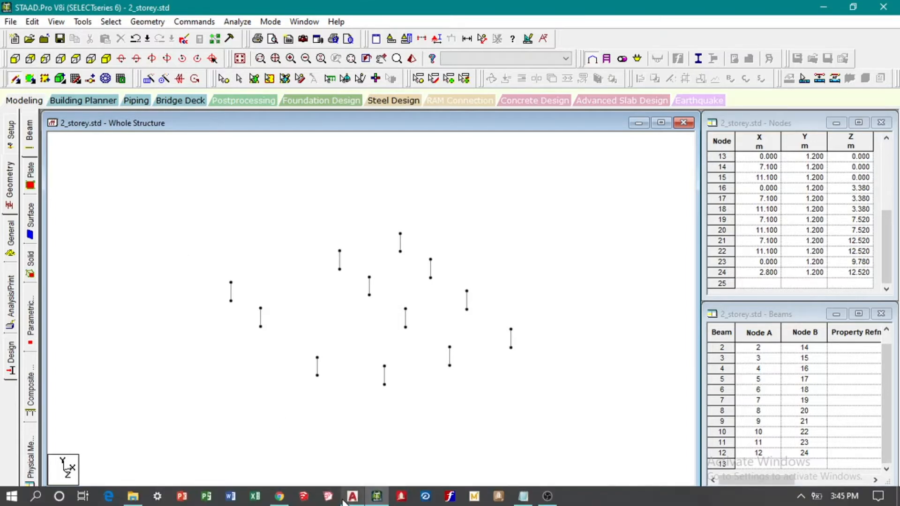
left_click(353, 497)
scroll(431, 305, "down", 2)
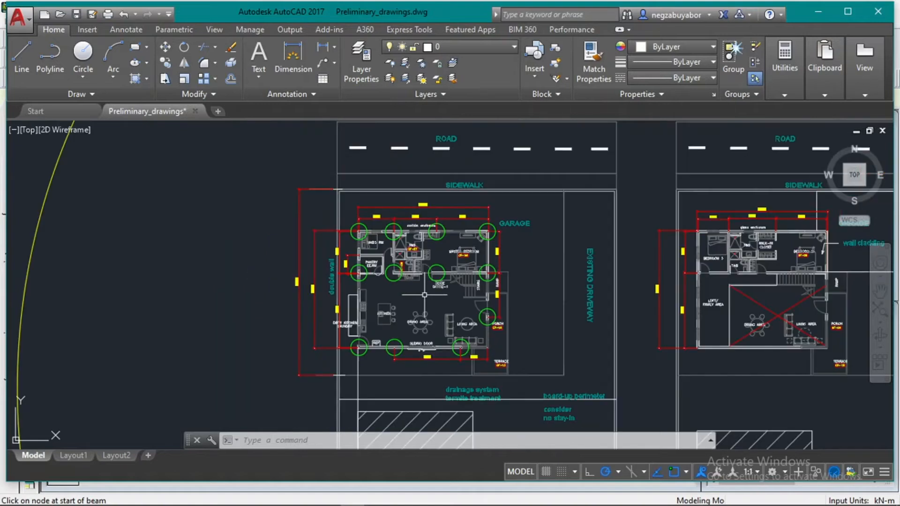
scroll(443, 318, "up", 2)
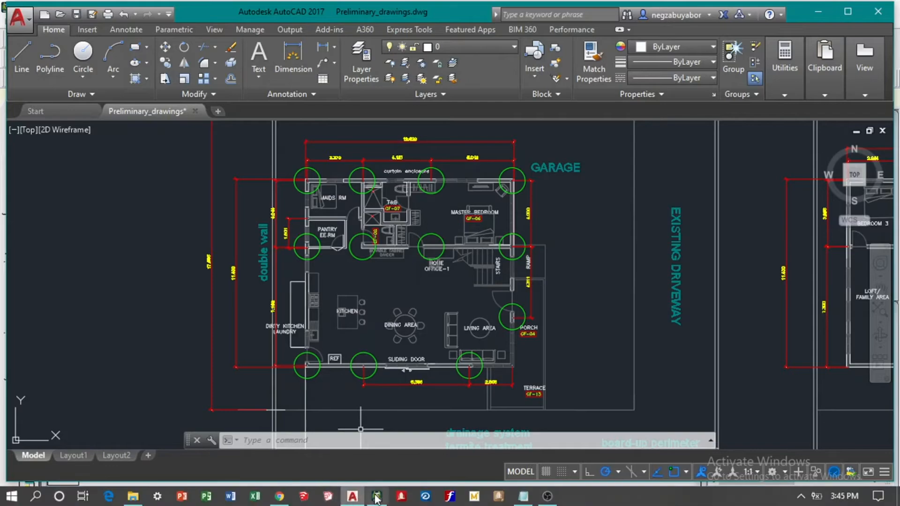
left_click(377, 497)
Save the modified structure and display the node numbers.
left_click(451, 289)
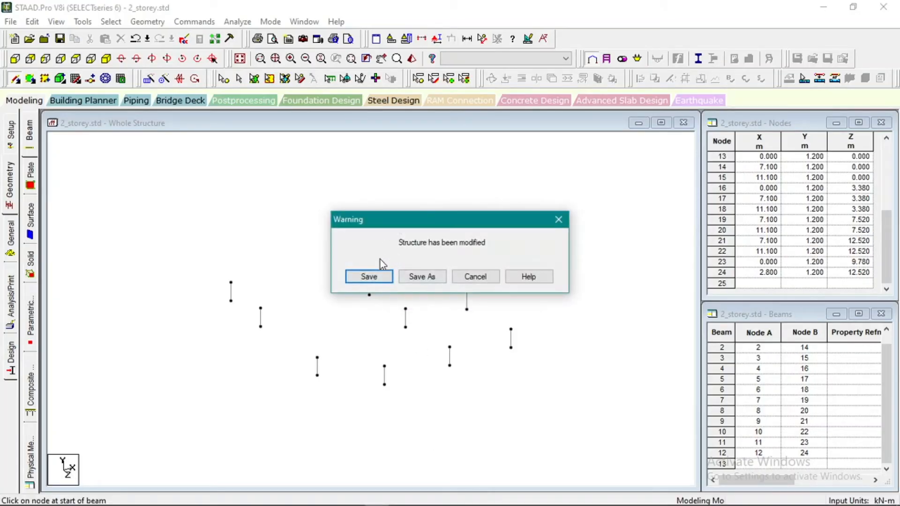
left_click(378, 276)
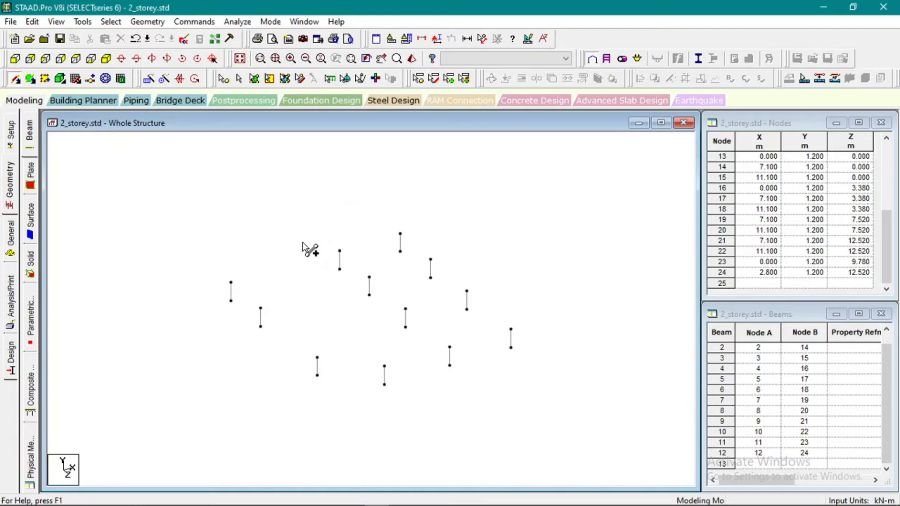
key("shift+n")
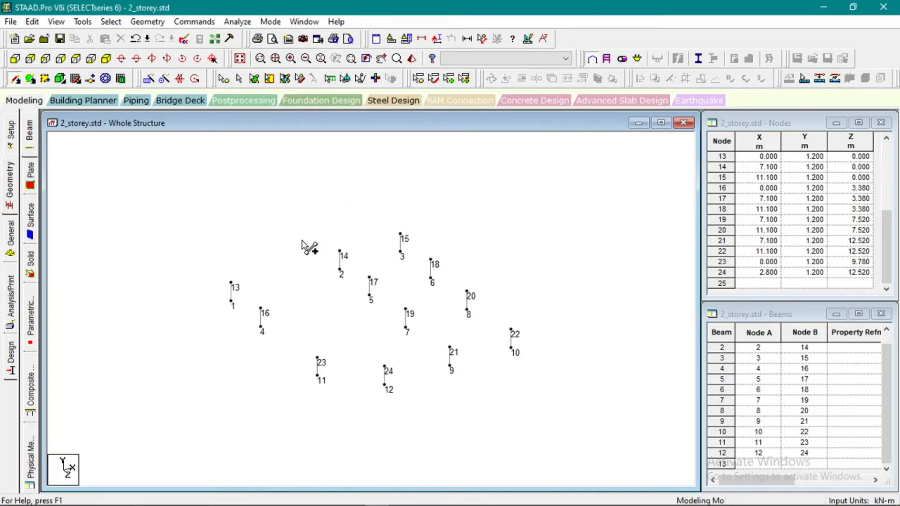
scroll(295, 283, "up", 1)
Draw perimeter beams at Y 1.2 m through nodes 13, 14, 15, 18, 20, 22, 21 and 24, and through 13, 16 and 23.
mouse_move(206, 278)
left_mouse_down()
mouse_move(302, 263)
mouse_move(407, 221)
mouse_move(538, 337)
left_mouse_up()
left_click_drag(463, 355, 538, 335)
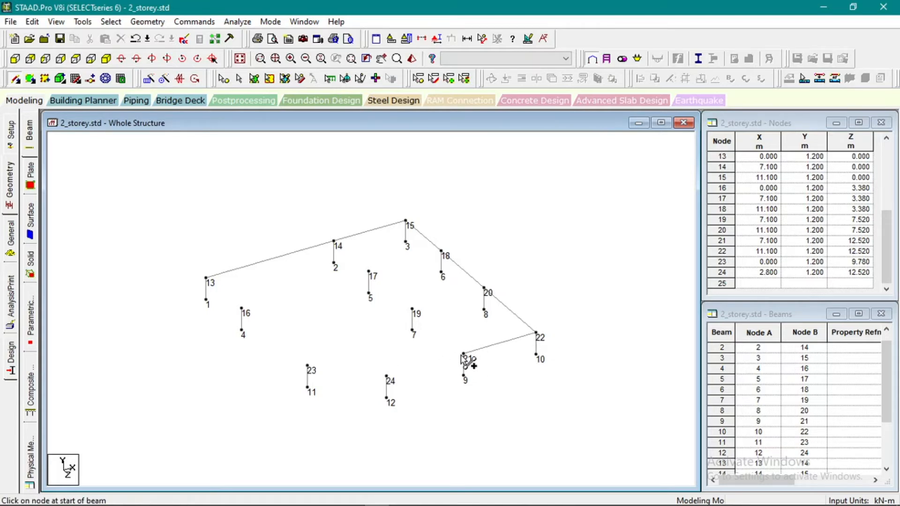
left_click_drag(463, 355, 387, 376)
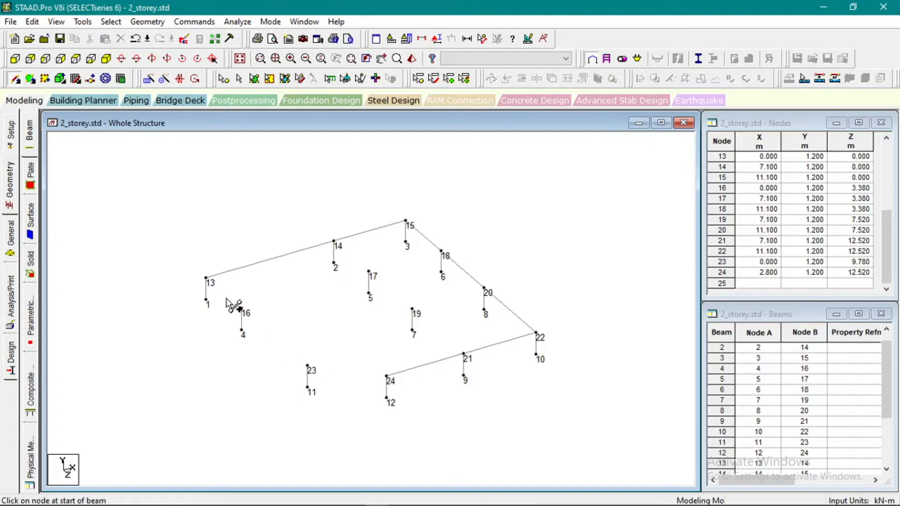
left_click_drag(207, 279, 308, 366)
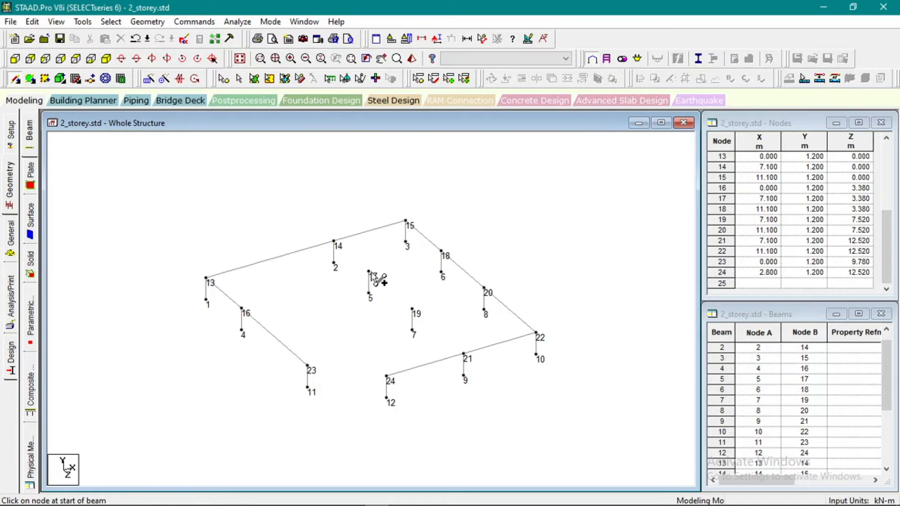
Add beams through nodes 14, 17, 19 and 21, through 16, 17 and 18, from 19 to 20, and from 23 to 24.
left_click_drag(335, 242, 413, 310)
left_click_drag(243, 310, 441, 253)
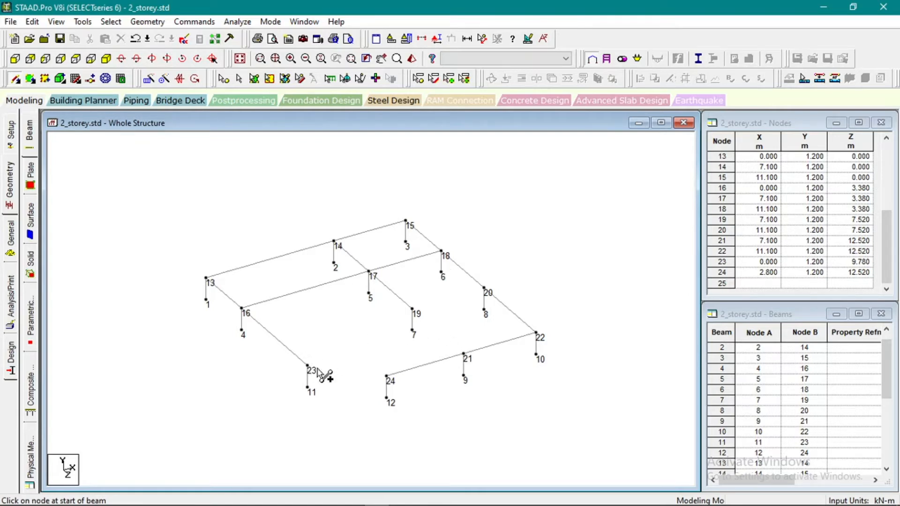
left_click_drag(413, 310, 484, 288)
left_click_drag(413, 310, 464, 355)
left_click_drag(307, 366, 387, 376)
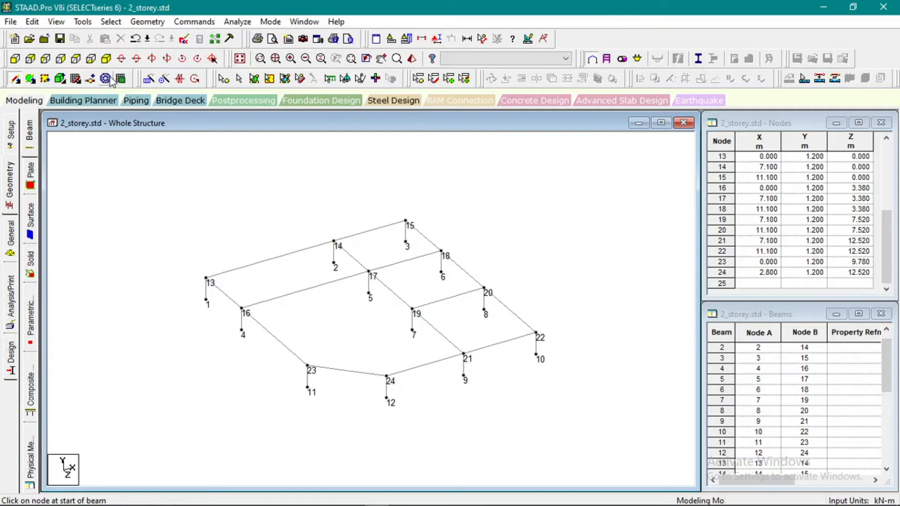
Examine the completed beam layout from above and in isometric view.
left_click(77, 60)
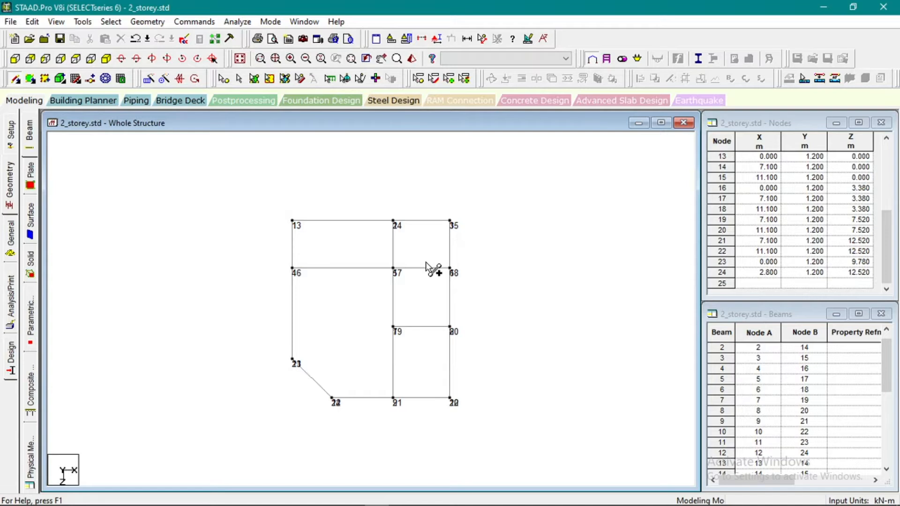
left_click(111, 61)
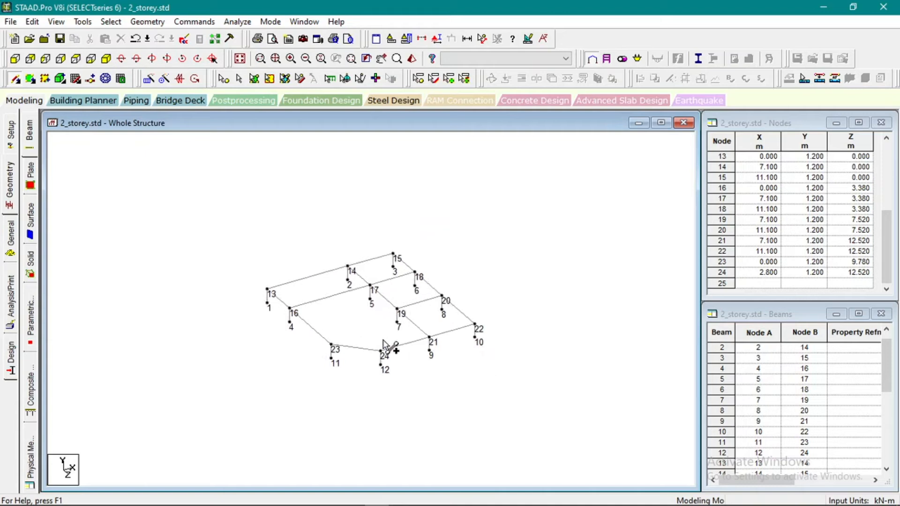
scroll(383, 345, "up", 3)
scroll(380, 349, "down", 1)
scroll(382, 350, "up", 2)
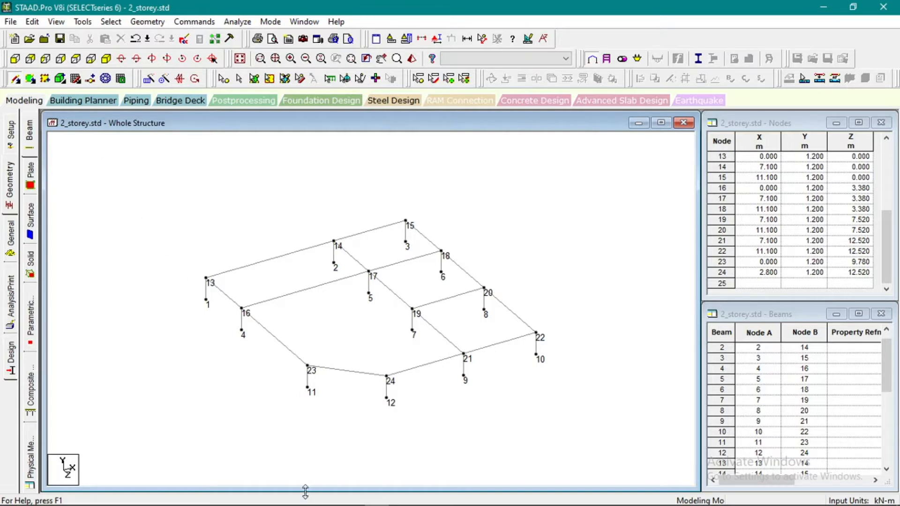
Select all the nodes at the Y 1.2 m beam level, nodes 13 to 24, and show the structure in isometric view.
scroll(354, 391, "down", 2)
scroll(352, 385, "up", 2)
middle_click_drag(363, 399, 376, 369)
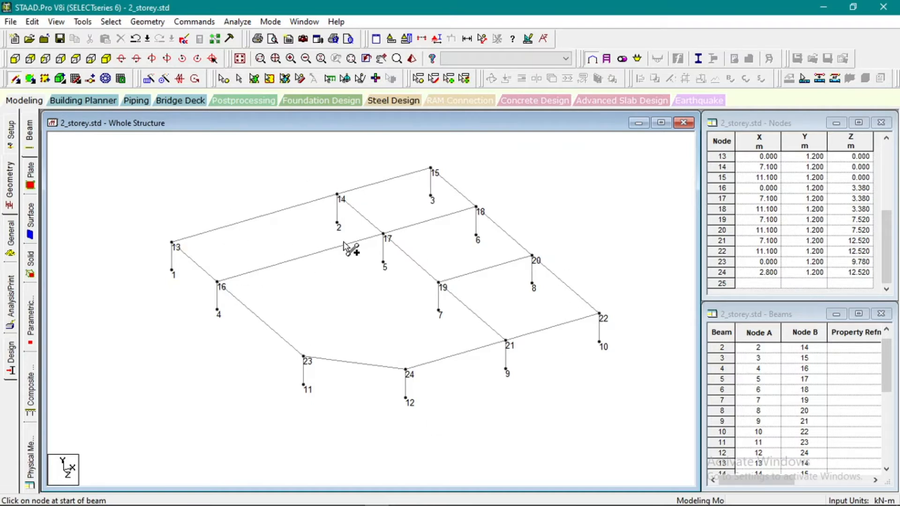
scroll(444, 373, "up", 3)
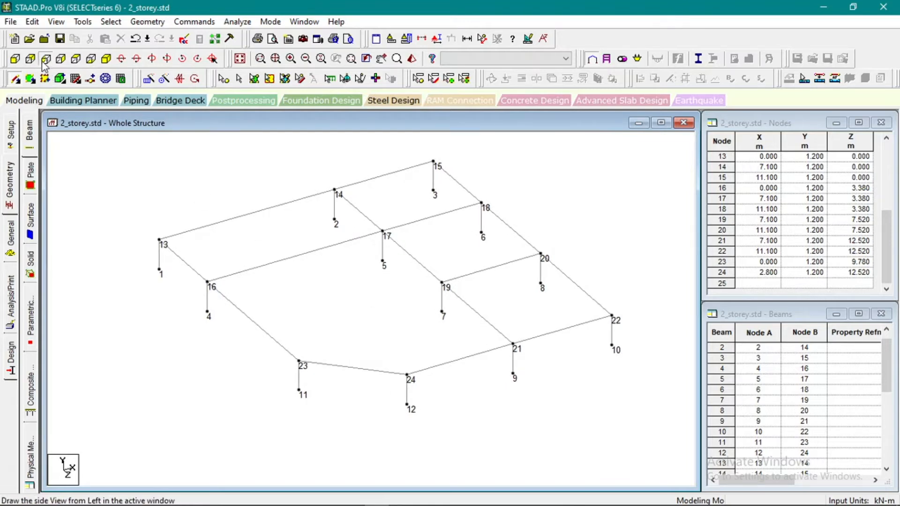
left_click(46, 59)
left_click(240, 79)
left_click(240, 80)
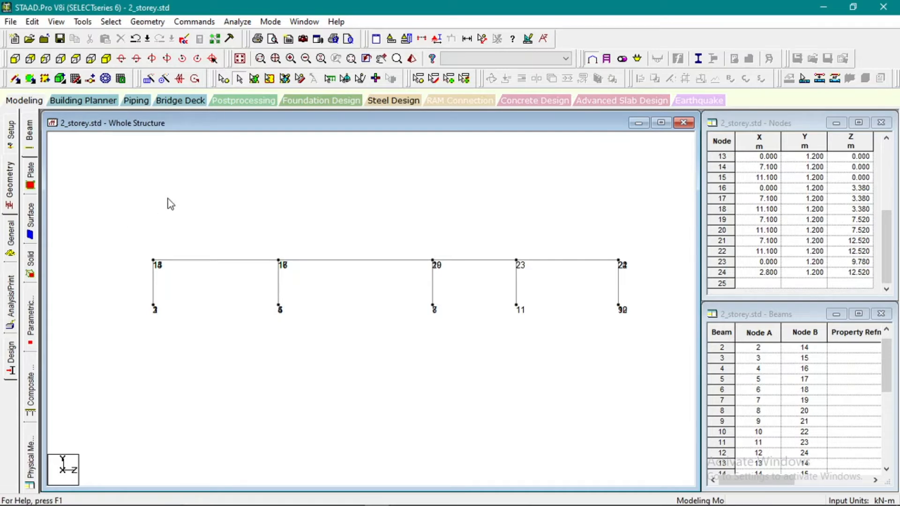
left_click_drag(100, 219, 638, 274)
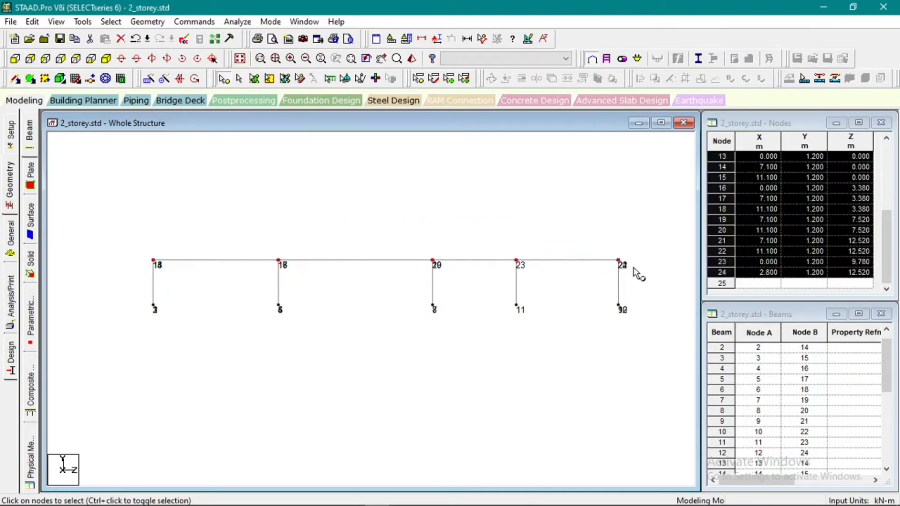
left_click(108, 60)
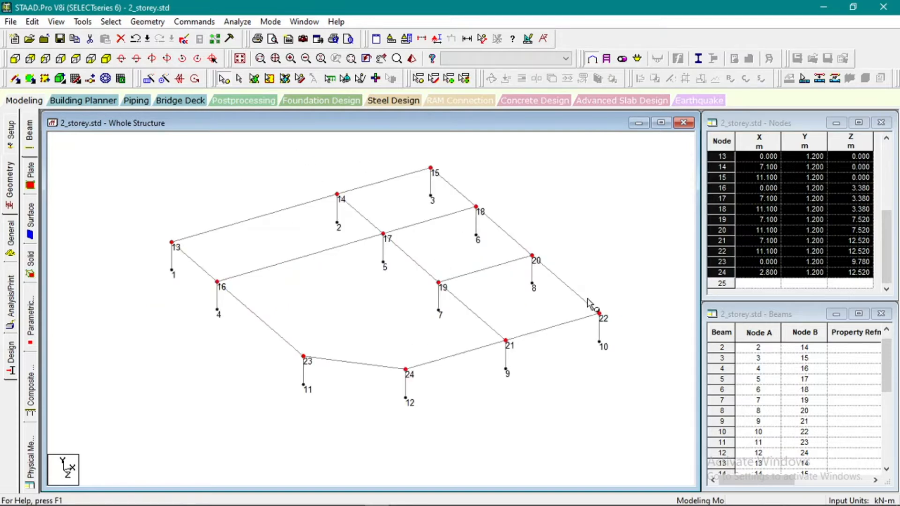
Repeat the selected nodes one linked step along global Y up to Y 5.1 m, forming the upper columns.
left_click(148, 80)
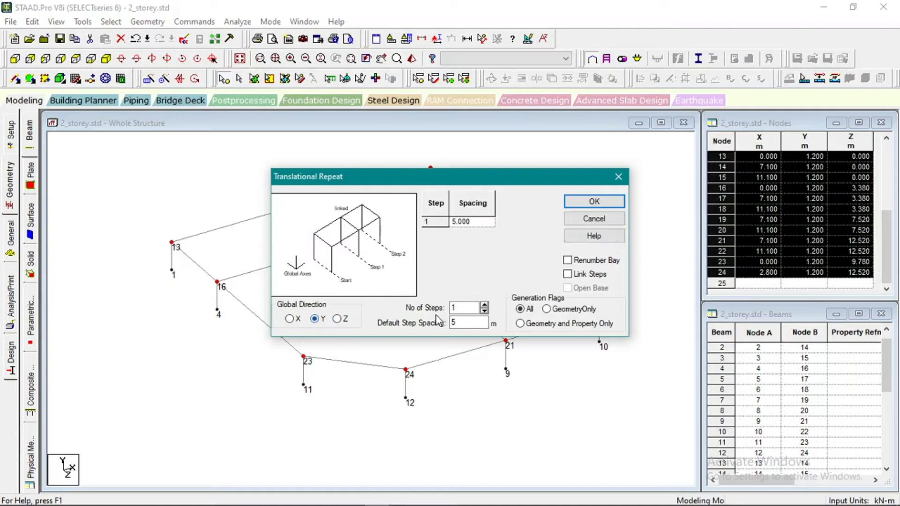
left_click(452, 323)
left_click(576, 203)
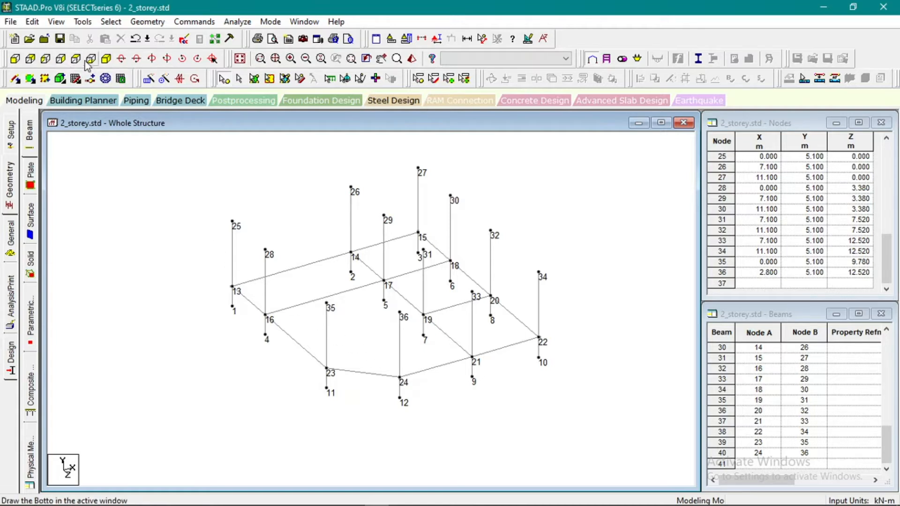
left_click(46, 60)
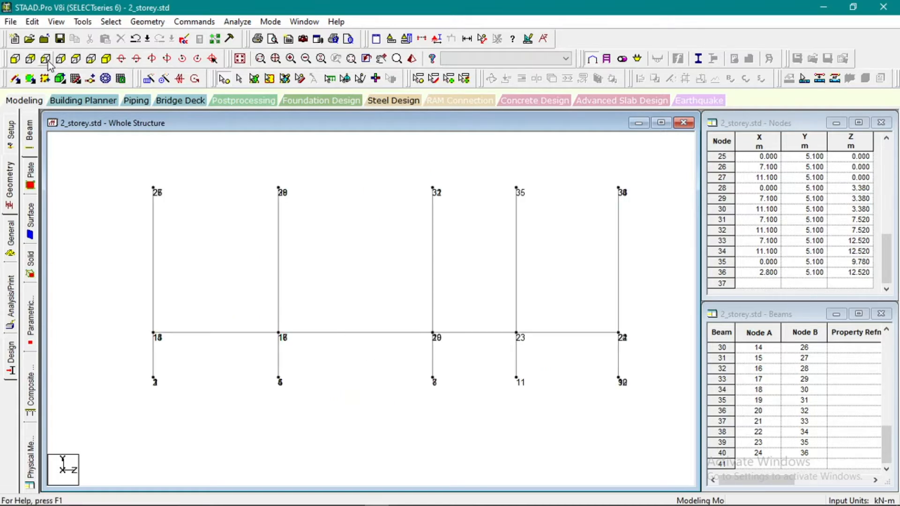
left_click(91, 59)
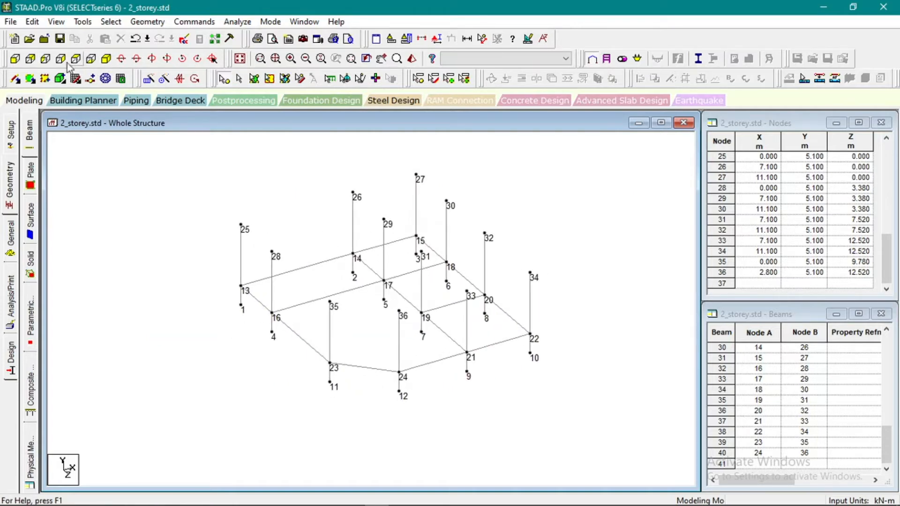
Select the column-top nodes at Y 5.1 m, nodes 25 to 36, and display only those nodes in isometric view.
left_click(45, 59)
left_click_drag(142, 169, 654, 222)
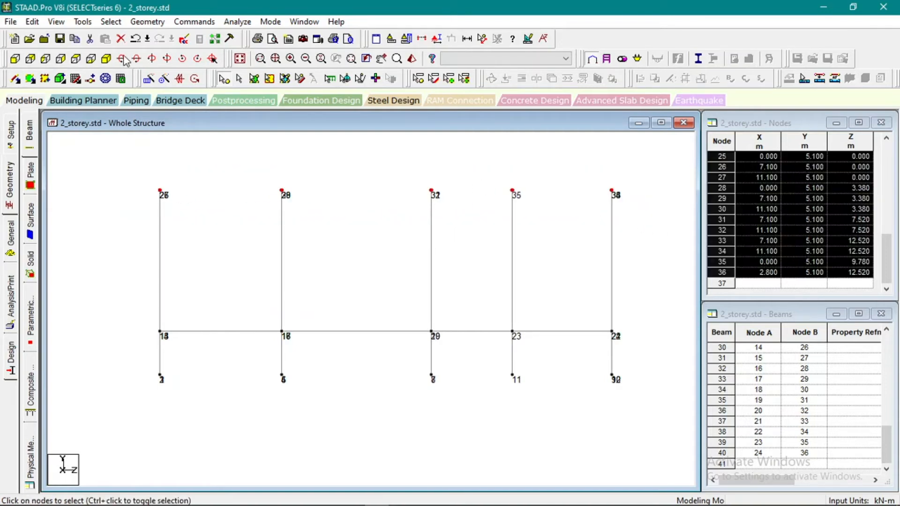
left_click(108, 60)
left_click(55, 22)
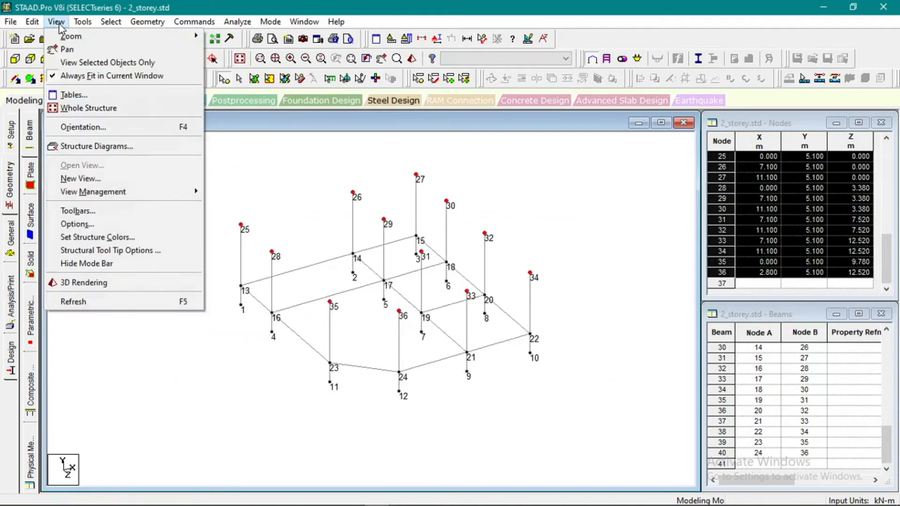
left_click(93, 63)
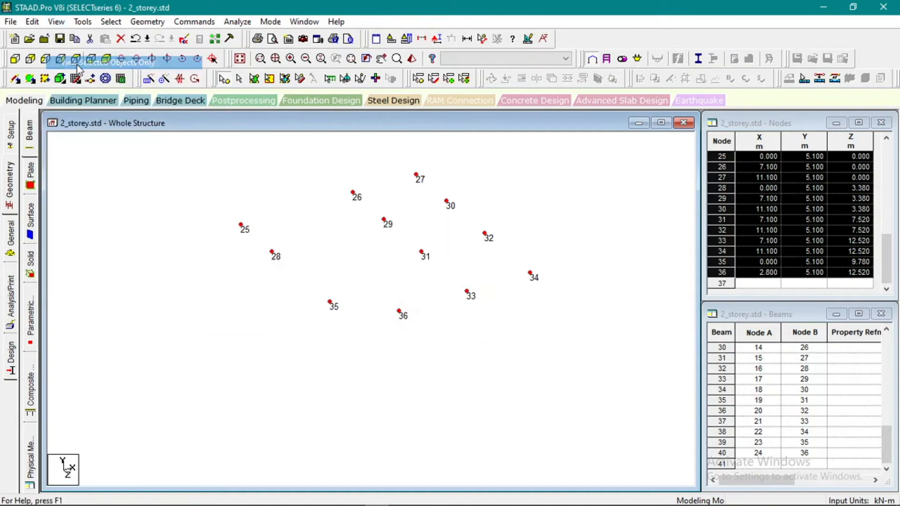
left_click(210, 274)
scroll(259, 339, "down", 4)
scroll(354, 208, "up", 5)
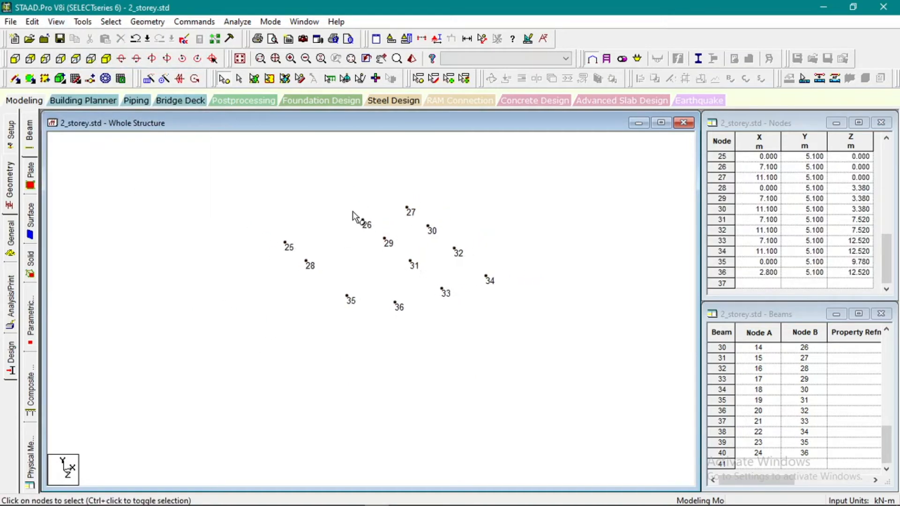
middle_click_drag(353, 208, 335, 299)
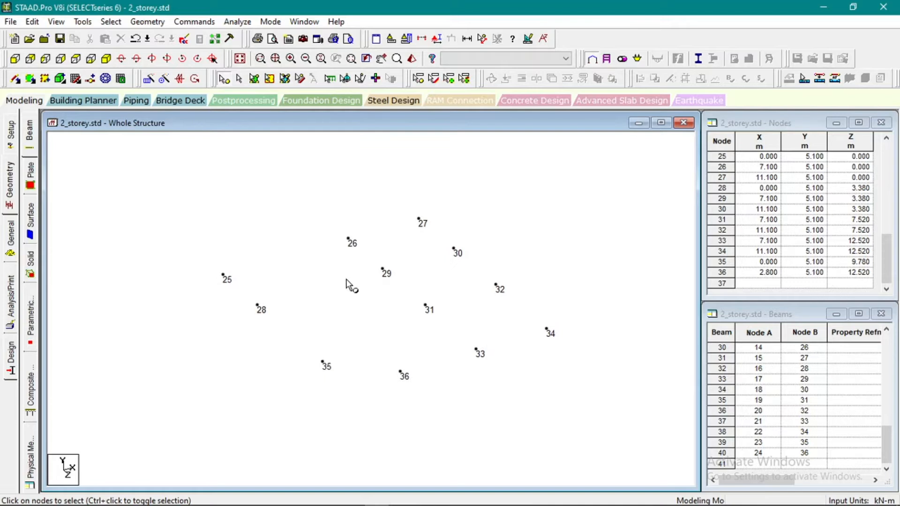
scroll(347, 285, "up", 1)
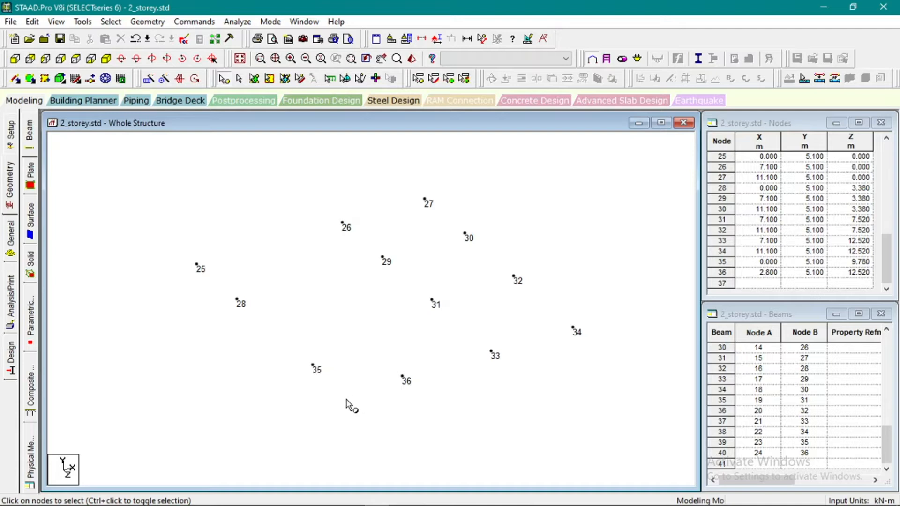
Switch to AutoCAD to compare the ground floor plan with the second floor plan, and return to STAAD.Pro.
mouse_move(313, 484)
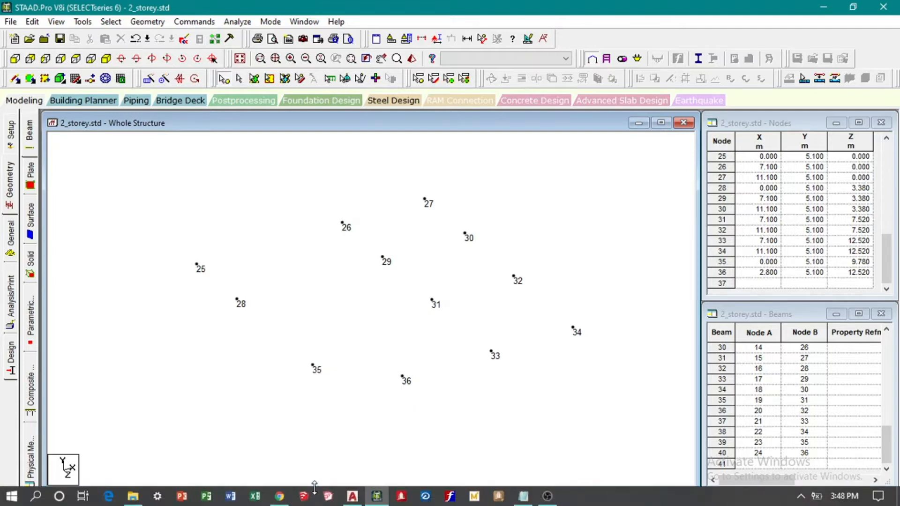
left_click(352, 497)
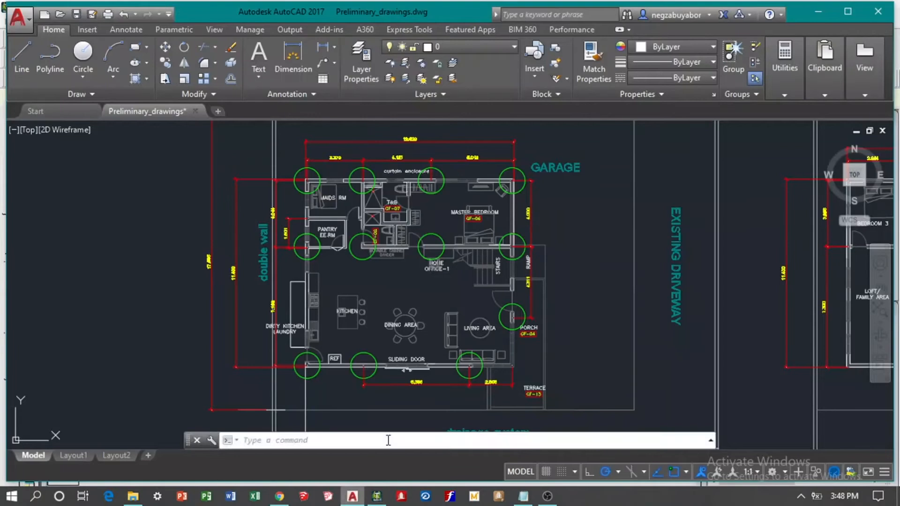
scroll(480, 376, "down", 2)
scroll(479, 376, "up", 5)
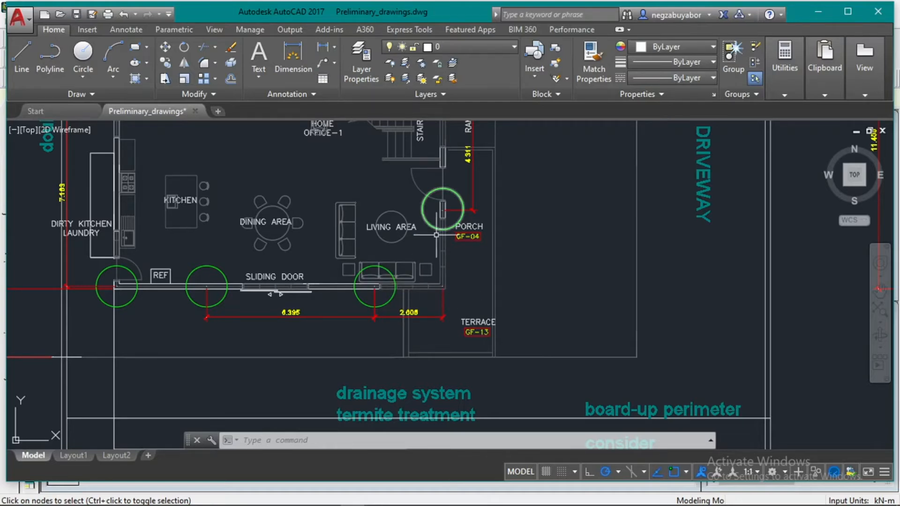
scroll(465, 285, "down", 8)
scroll(510, 267, "up", 6)
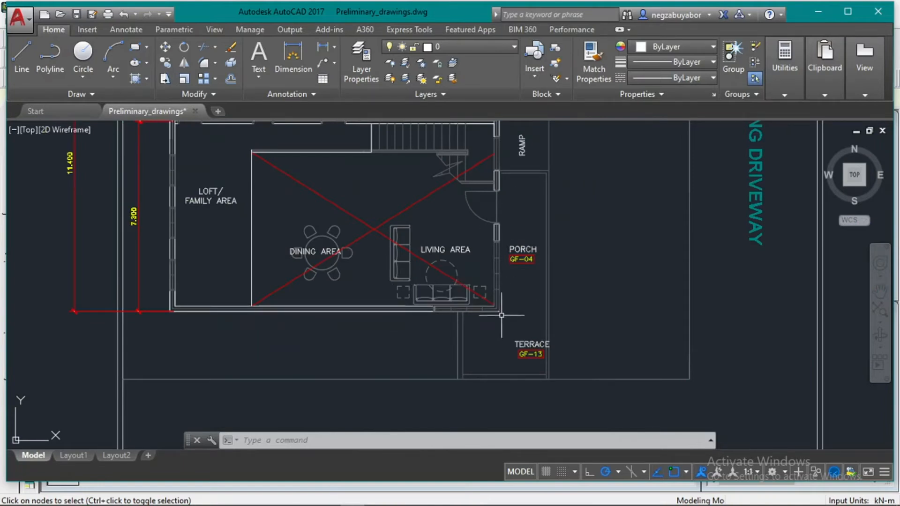
scroll(502, 314, "down", 6)
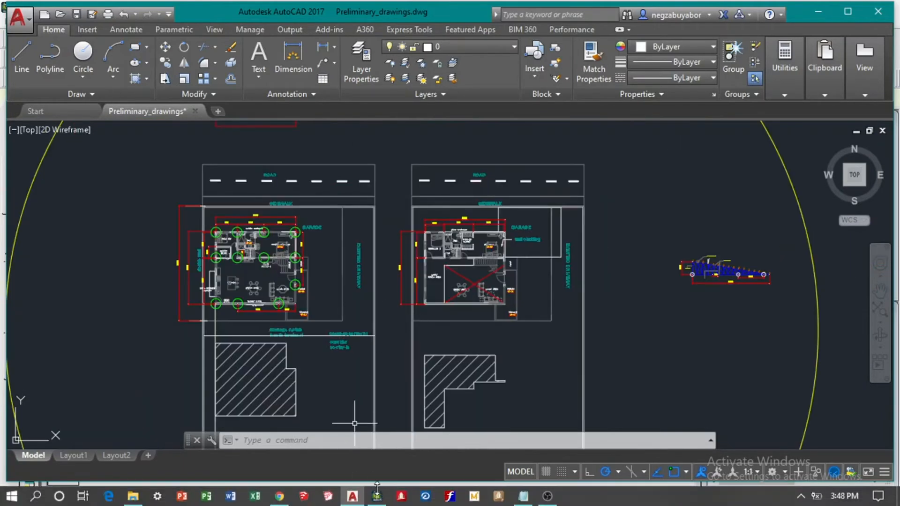
left_click(376, 501)
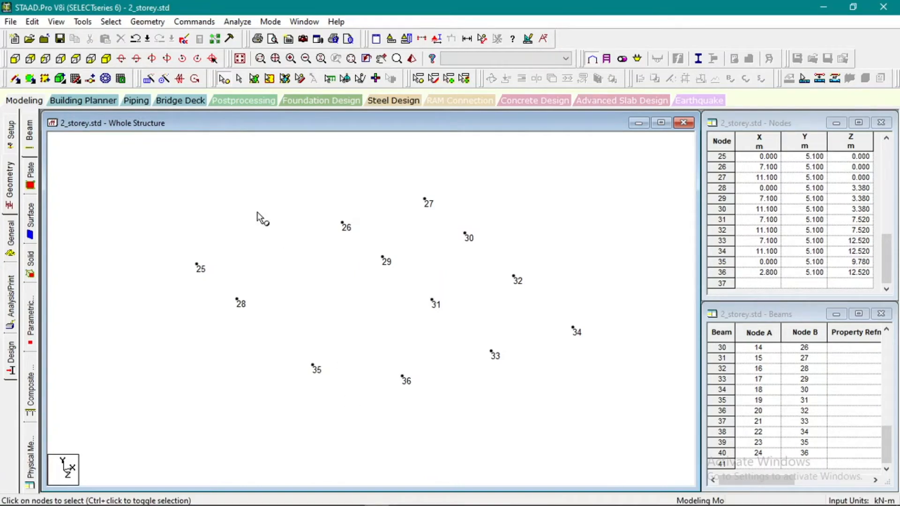
Draw perimeter beams at Y 5.1 m through nodes 25, 26, 27, 30, 32 and 34, and through 25, 28 and 35.
left_click(76, 60)
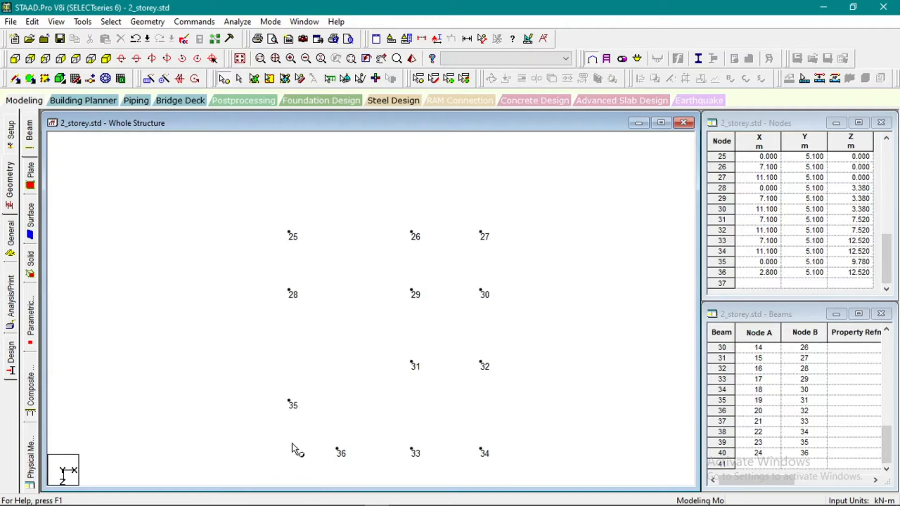
scroll(391, 375, "down", 1)
left_click(106, 58)
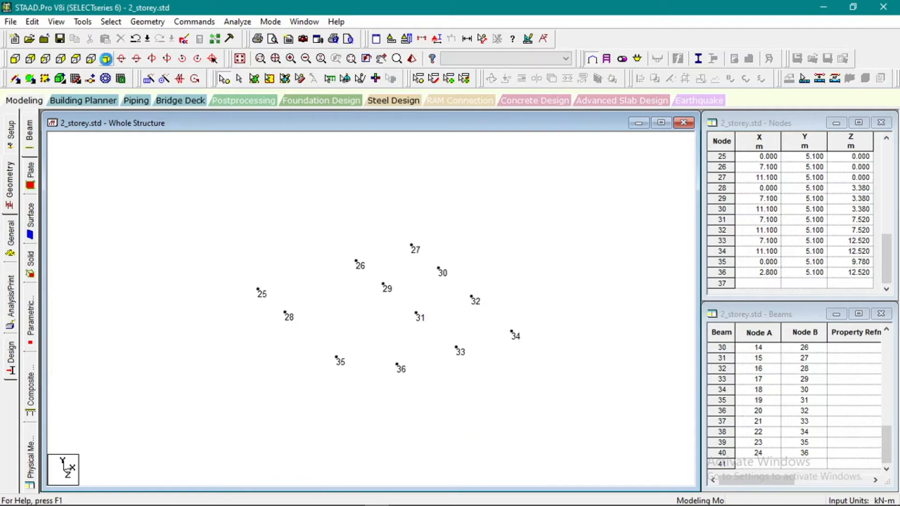
left_click(30, 79)
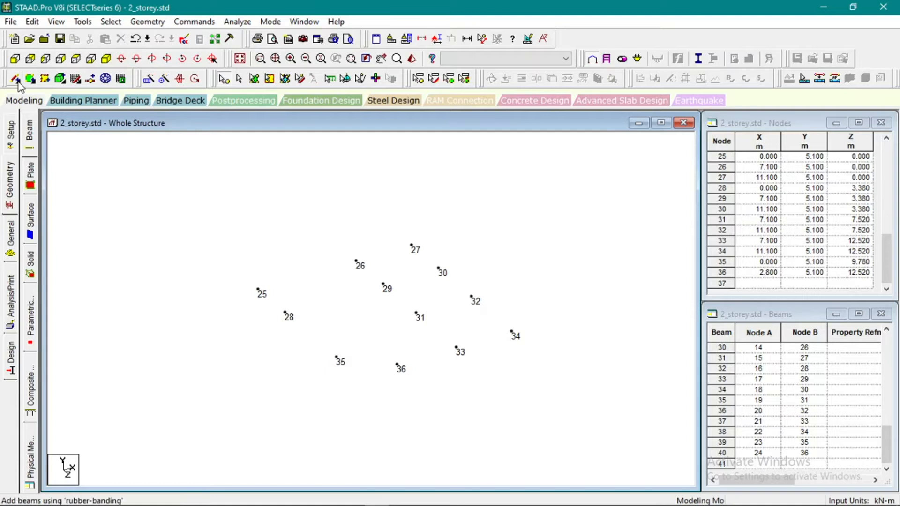
left_click_drag(258, 290, 514, 333)
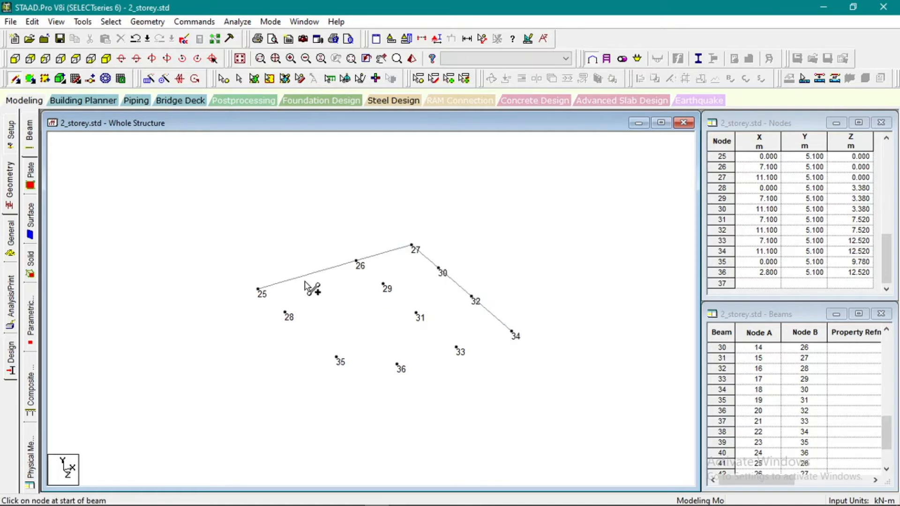
left_click_drag(258, 291, 337, 359)
Add beams through nodes 28, 29 and 30, through 26, 29, 31 and 33, from 31 to 32, and through 36, 33 and 34.
mouse_move(287, 314)
left_mouse_down()
mouse_move(341, 311)
mouse_move(378, 289)
mouse_move(394, 293)
mouse_move(385, 287)
mouse_move(441, 274)
left_mouse_up()
left_click_drag(360, 263, 460, 350)
left_click_drag(418, 314, 472, 299)
left_click_drag(457, 348, 512, 333)
left_click_drag(394, 364, 456, 351)
left_click_drag(399, 365, 398, 365)
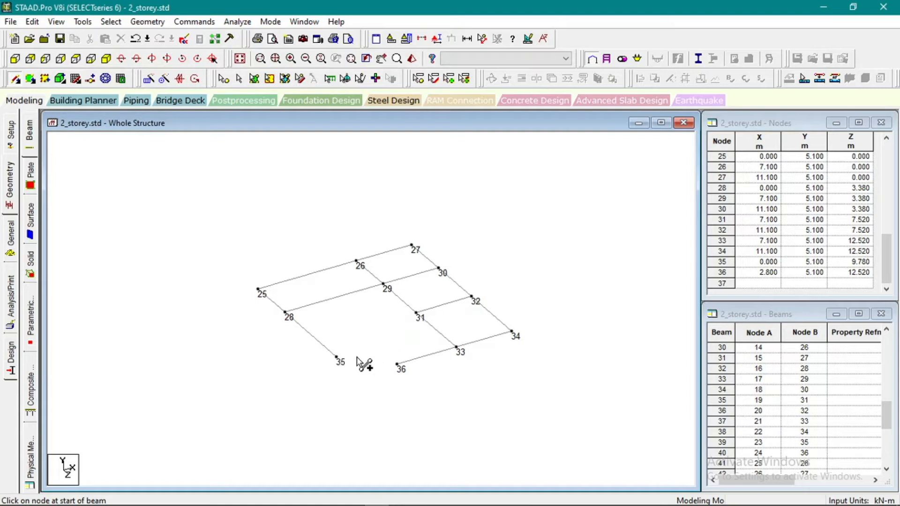
Examine the Y 5.1 m beam layout in isometric view and from above.
scroll(333, 370, "down", 1)
scroll(357, 372, "up", 2)
scroll(358, 375, "up", 2)
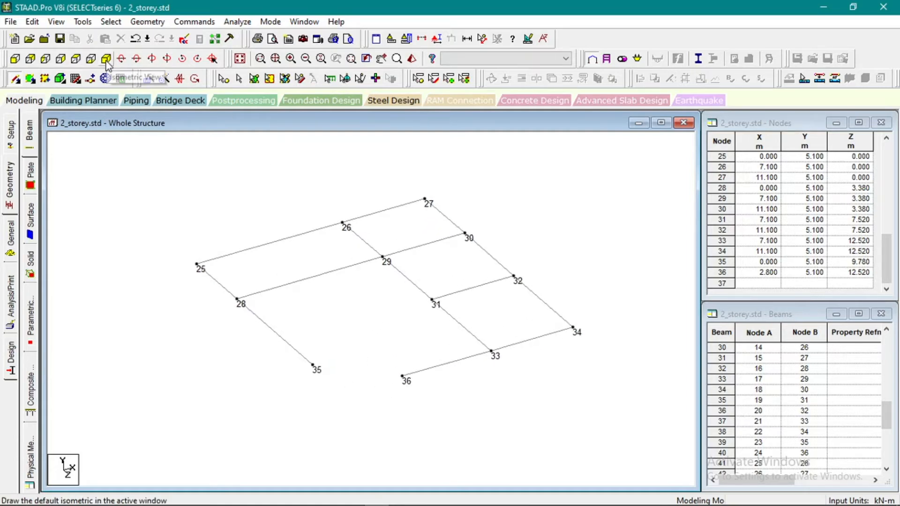
left_click(75, 59)
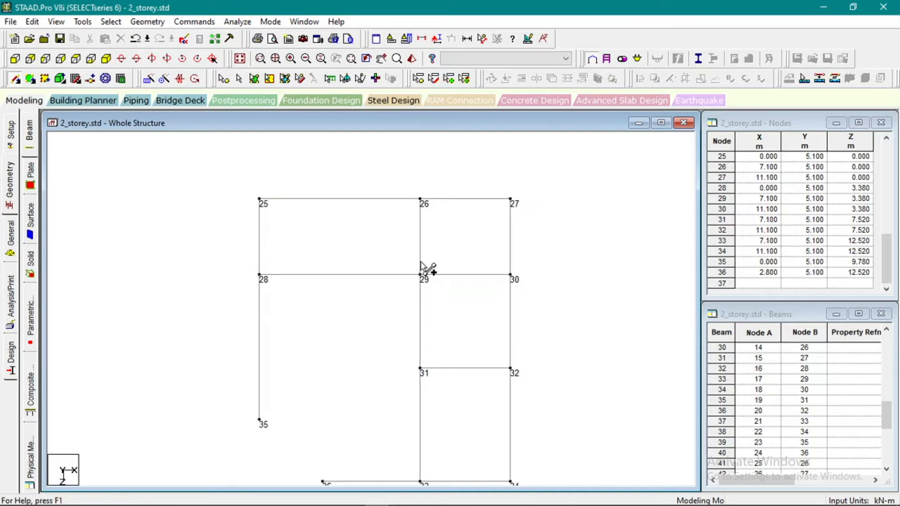
scroll(421, 263, "down", 4)
scroll(348, 426, "up", 2)
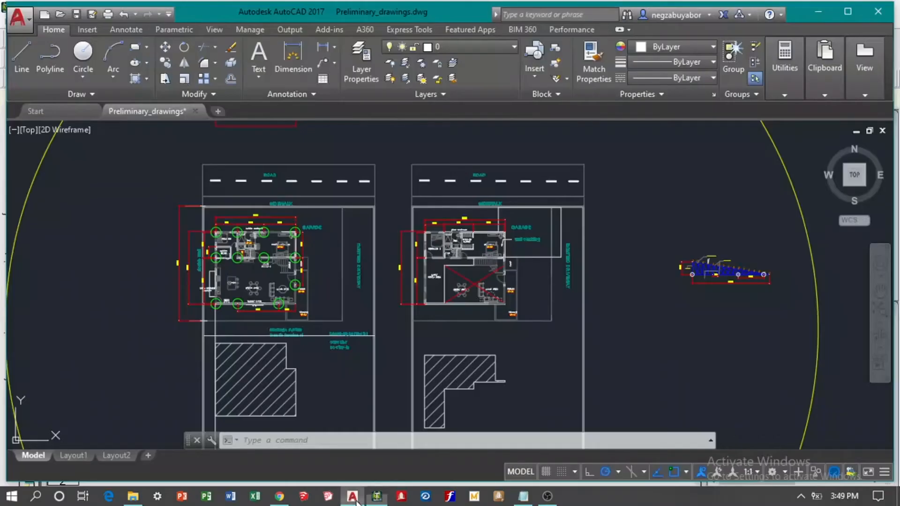
Switch to AutoCAD and examine the floor plan's column positions and the dimension between the sliding-door column and the terrace corner.
left_click(352, 503)
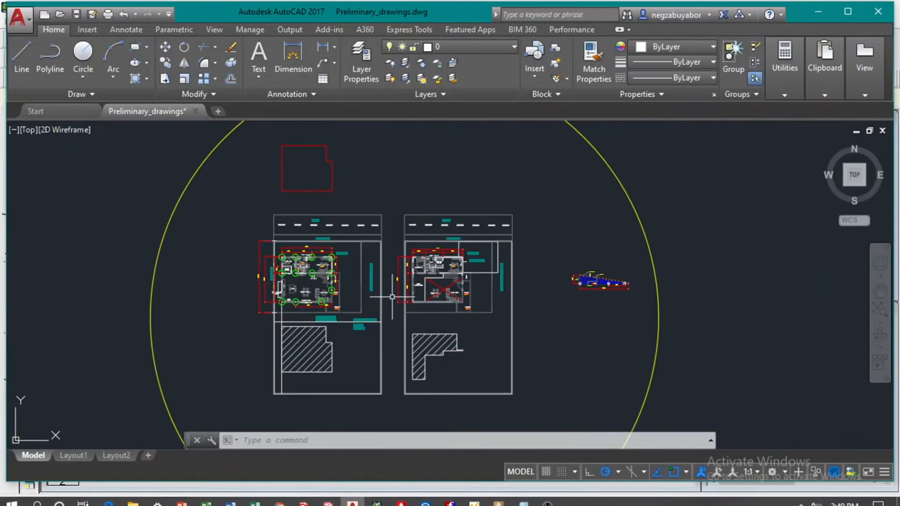
scroll(290, 272, "up", 5)
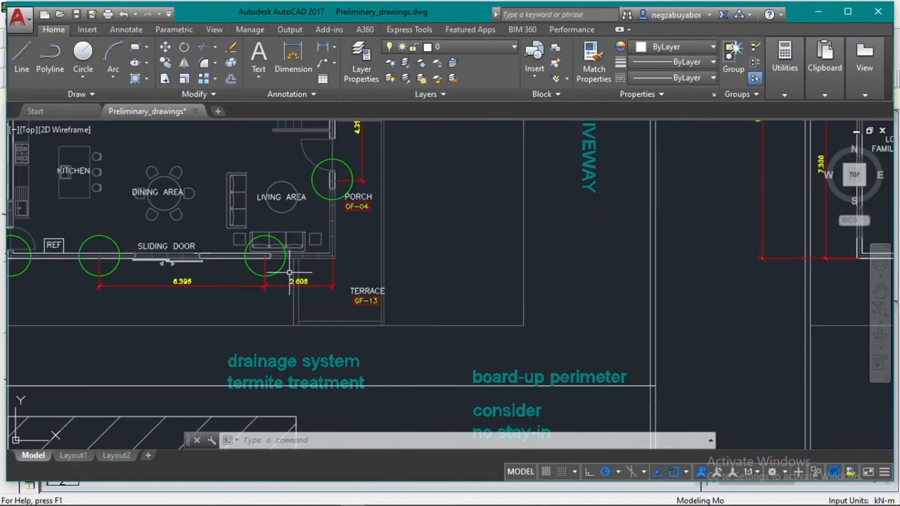
scroll(290, 272, "up", 3)
scroll(289, 272, "down", 8)
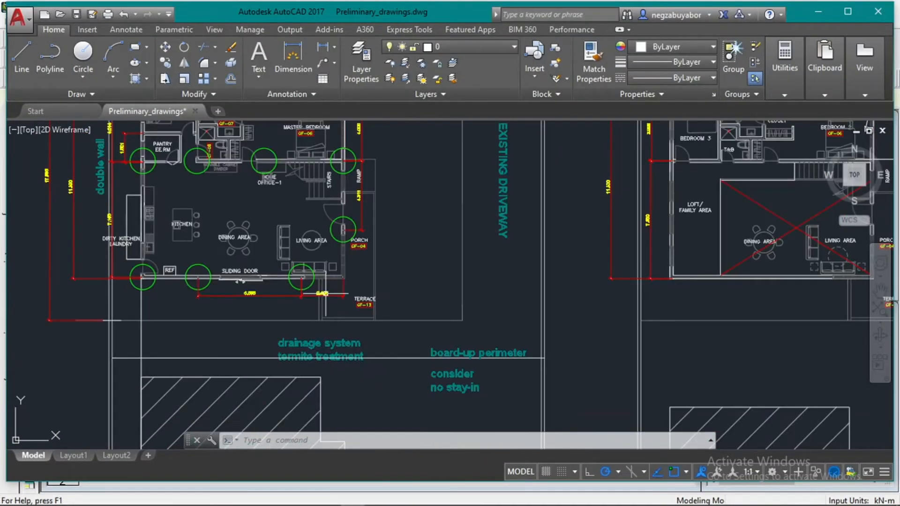
scroll(333, 169, "up", 6)
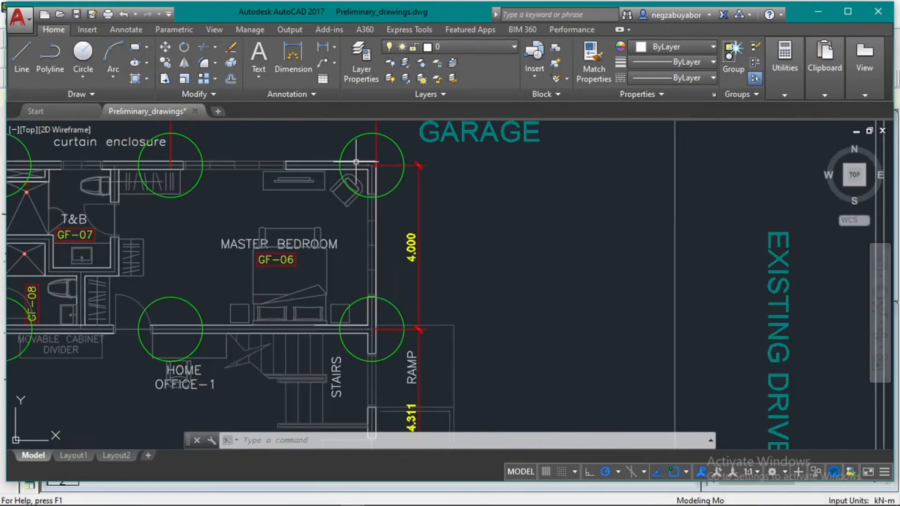
scroll(356, 162, "down", 7)
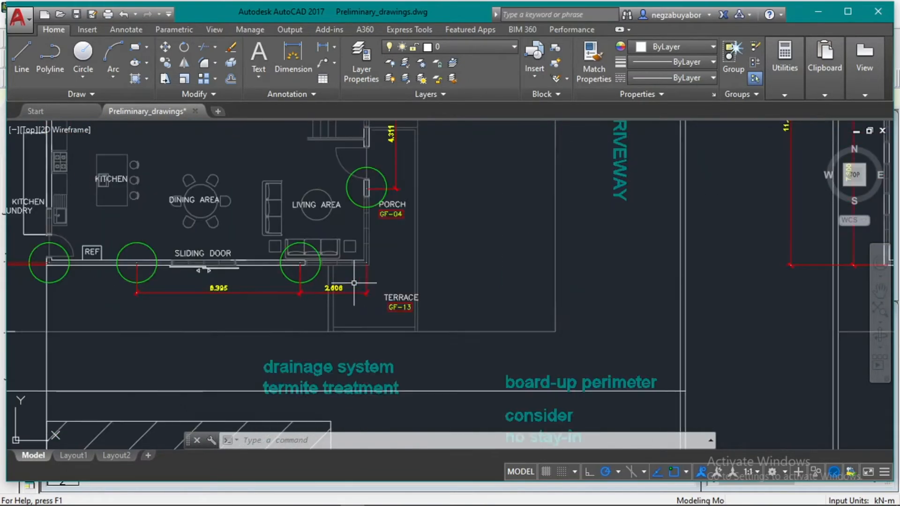
scroll(351, 278, "up", 6)
left_click(383, 277)
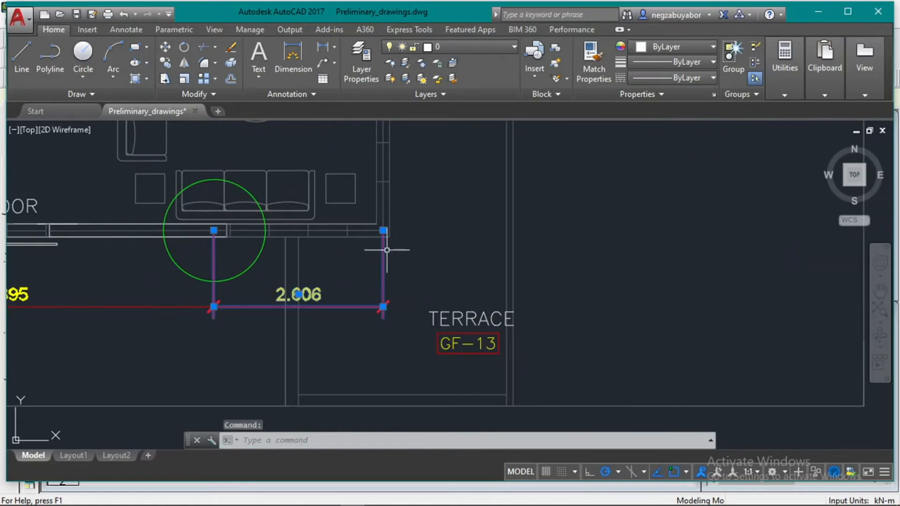
Stretch the end of the dimension between the sliding-door column and the terrace to the wall's outer corner.
left_click(384, 230)
left_click(391, 229)
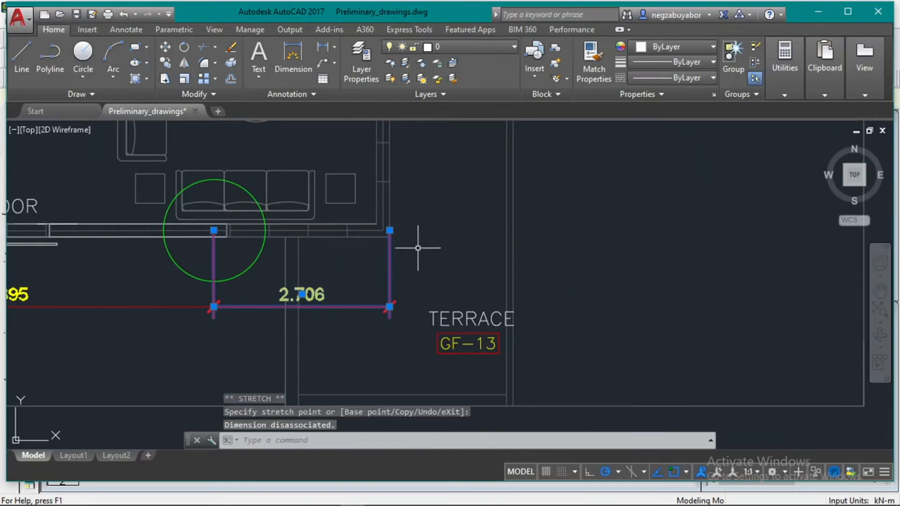
scroll(413, 251, "down", 2)
key("Escape")
scroll(412, 249, "down", 5)
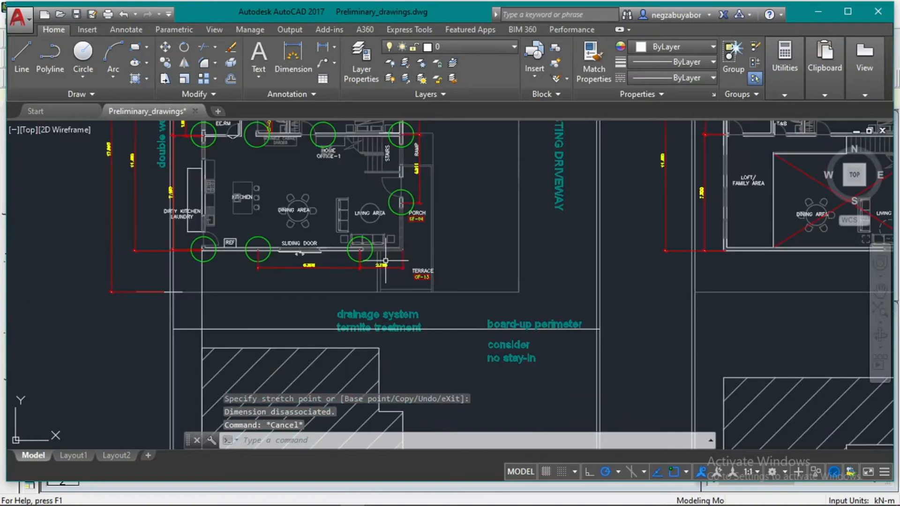
Switch to STAAD.Pro and translationally repeat node 35 once by 2.7 m along Z with linked steps.
left_click(373, 501)
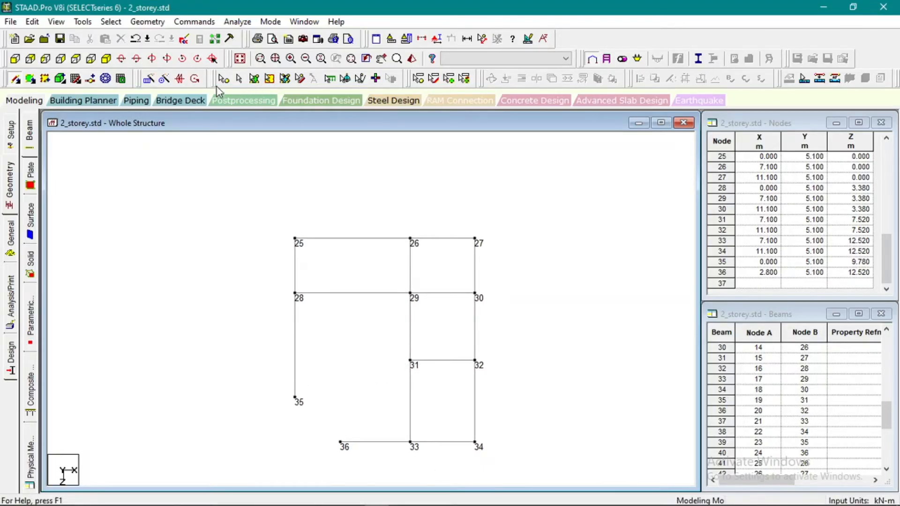
left_click(223, 79)
left_click(294, 397)
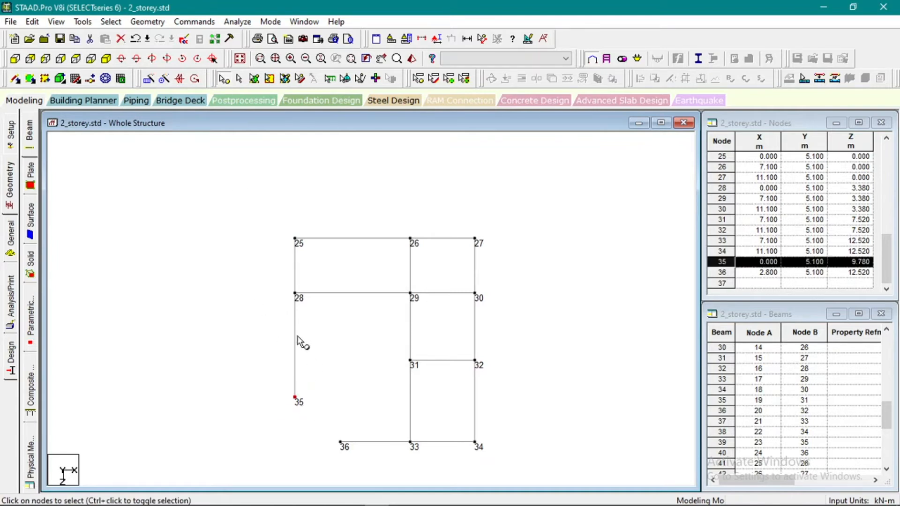
left_click(149, 80)
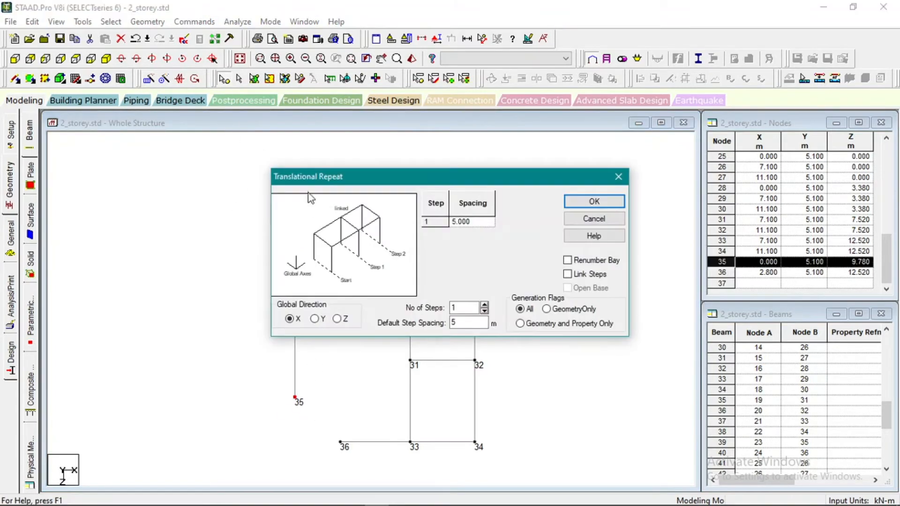
left_click(337, 319)
left_click(568, 274)
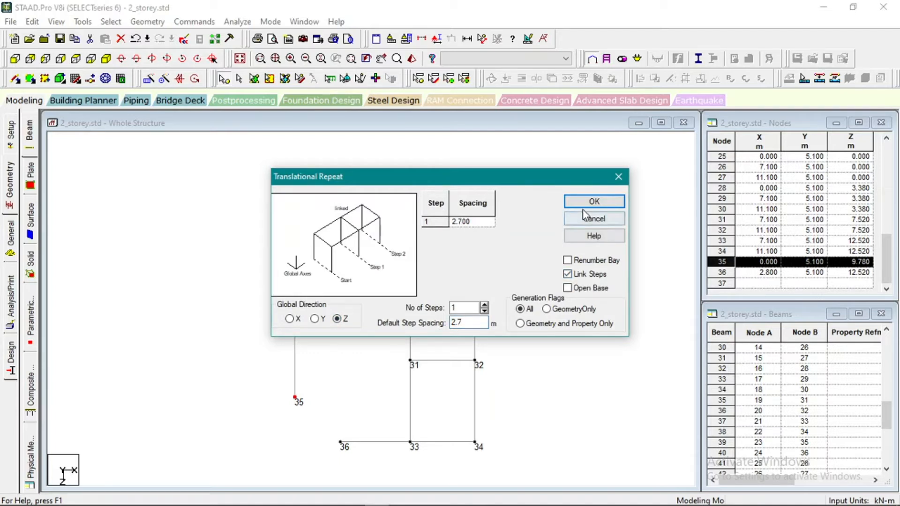
left_click(594, 201)
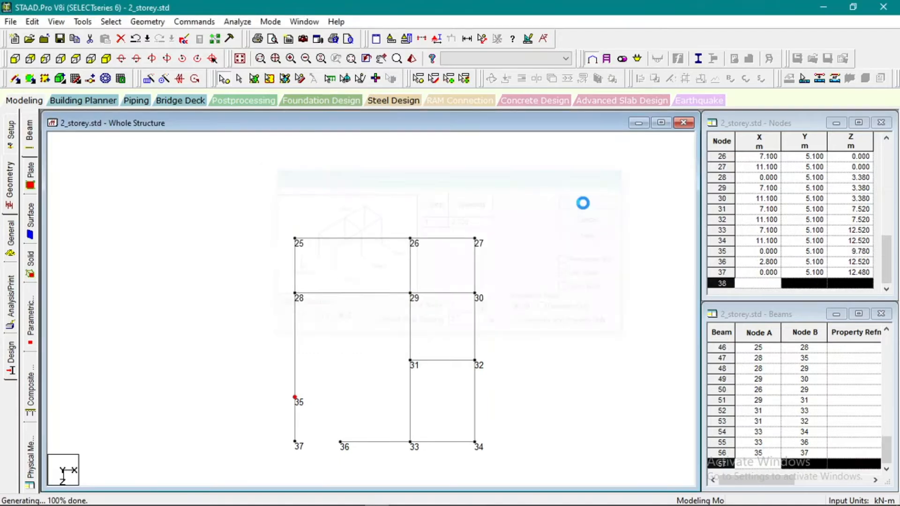
Add a beam between nodes 36 and 37 and display the Y 5.1 m level in isometric view.
left_click(44, 79)
left_click(340, 442)
left_click(295, 442)
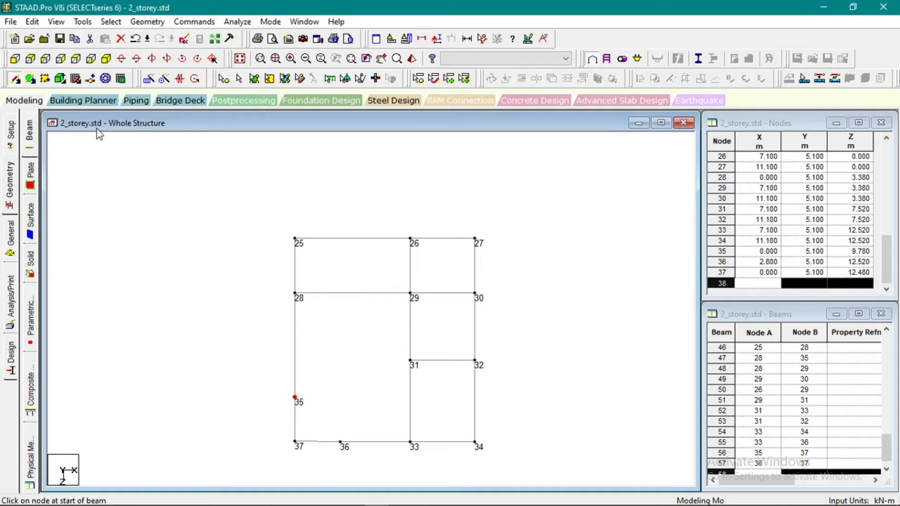
left_click(106, 58)
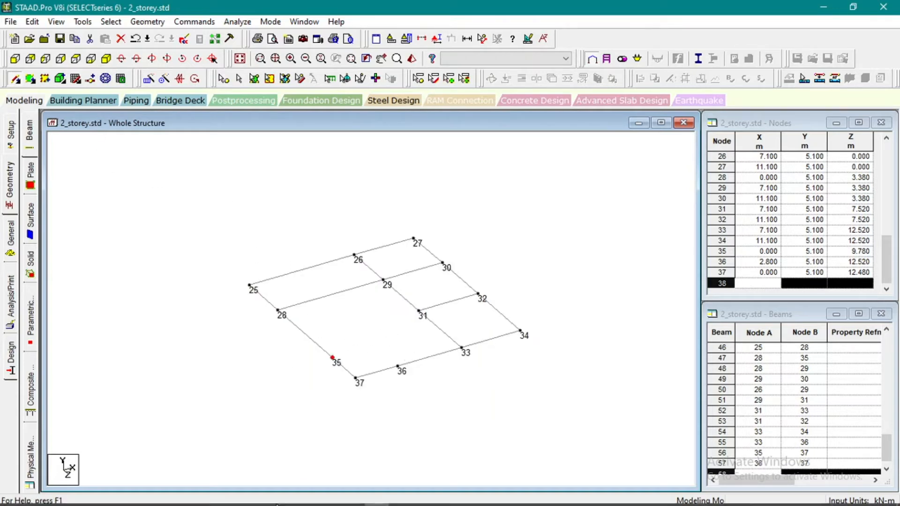
Switch to AutoCAD and examine the upper-floor plan around the loft, the stairs and the open area above the dining and living areas.
mouse_move(311, 502)
left_click(352, 496)
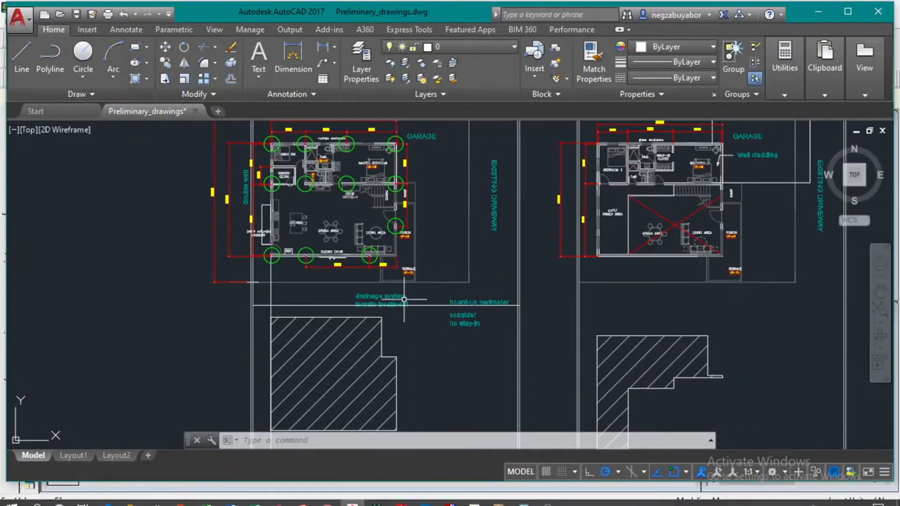
scroll(404, 298, "down", 2)
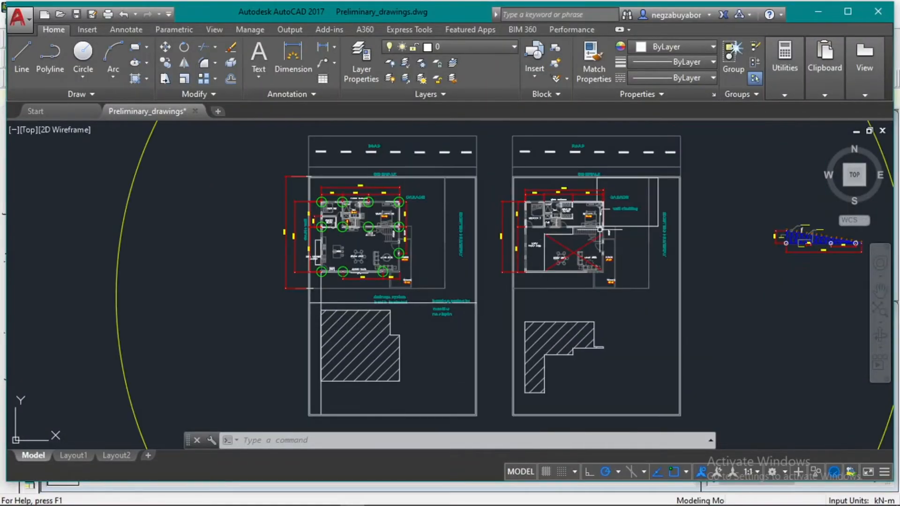
scroll(600, 230, "up", 5)
scroll(599, 229, "up", 2)
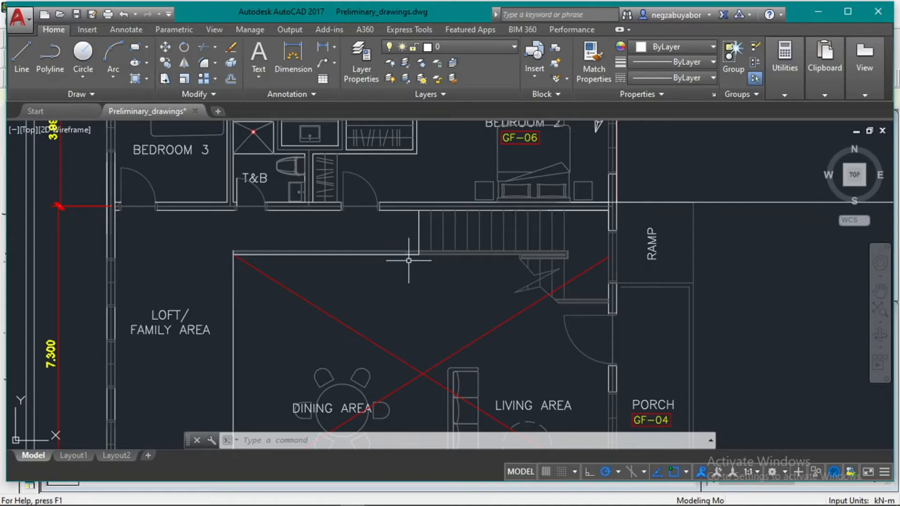
scroll(445, 251, "down", 2)
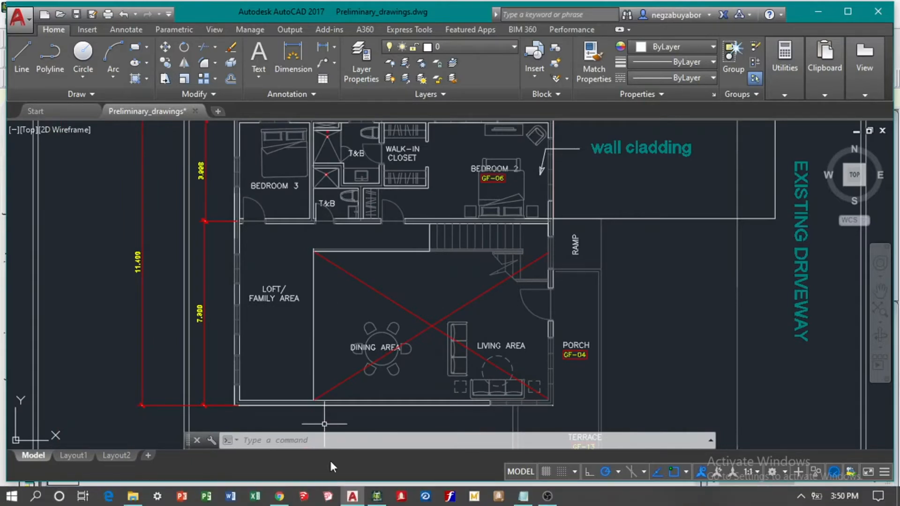
scroll(253, 352, "down", 2)
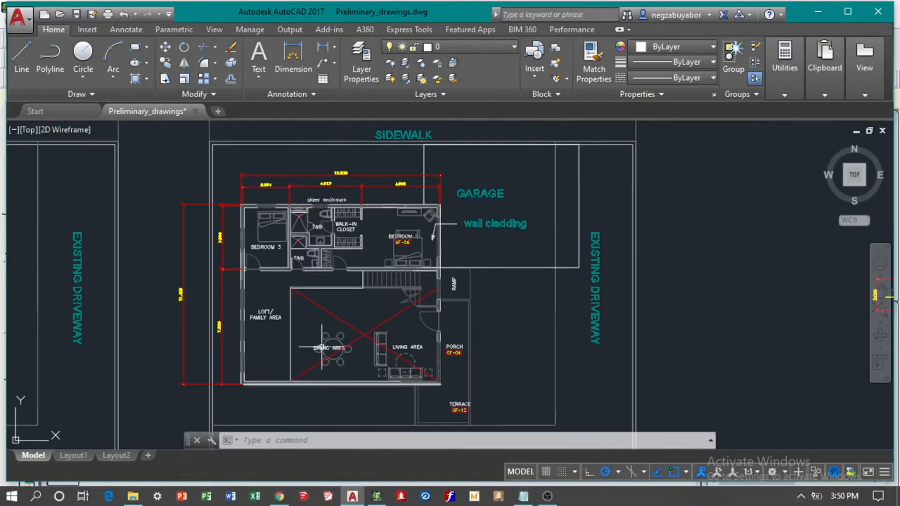
scroll(337, 271, "down", 2)
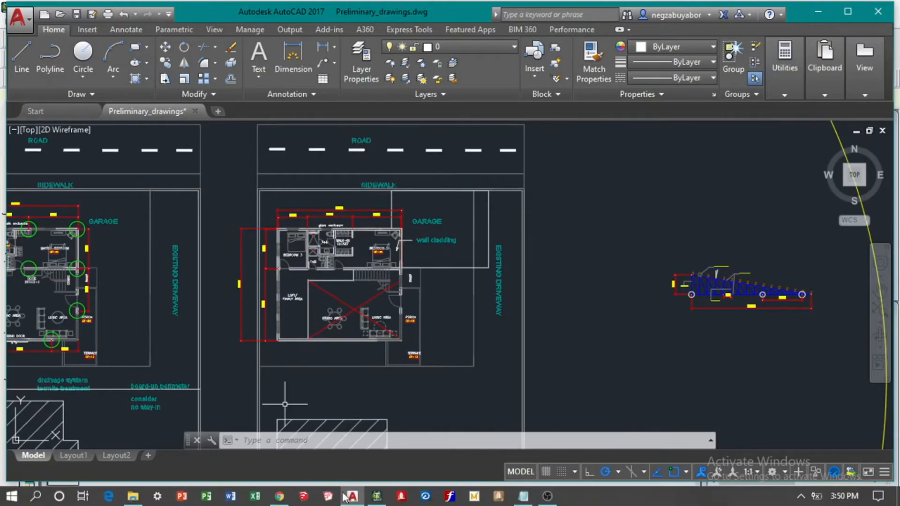
Return to STAAD.Pro, accept the auto save, and select node 31 in the view from above.
left_click(377, 501)
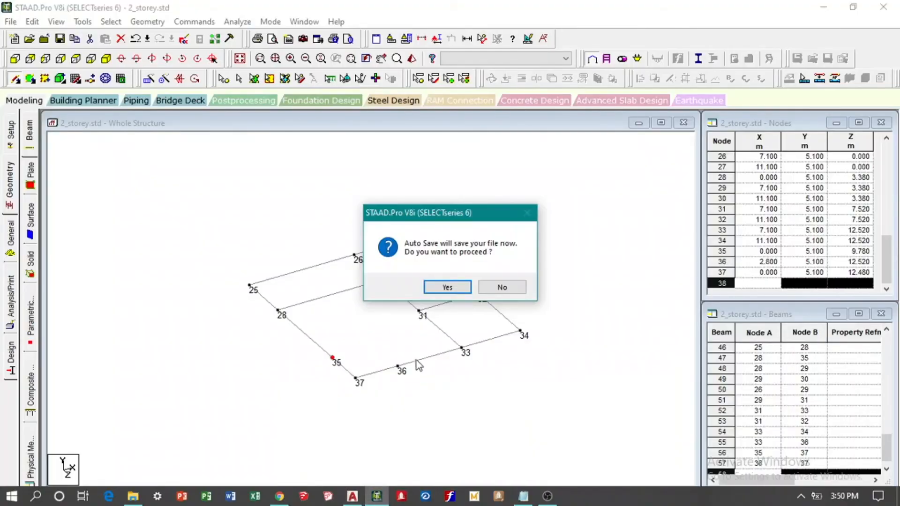
left_click(446, 287)
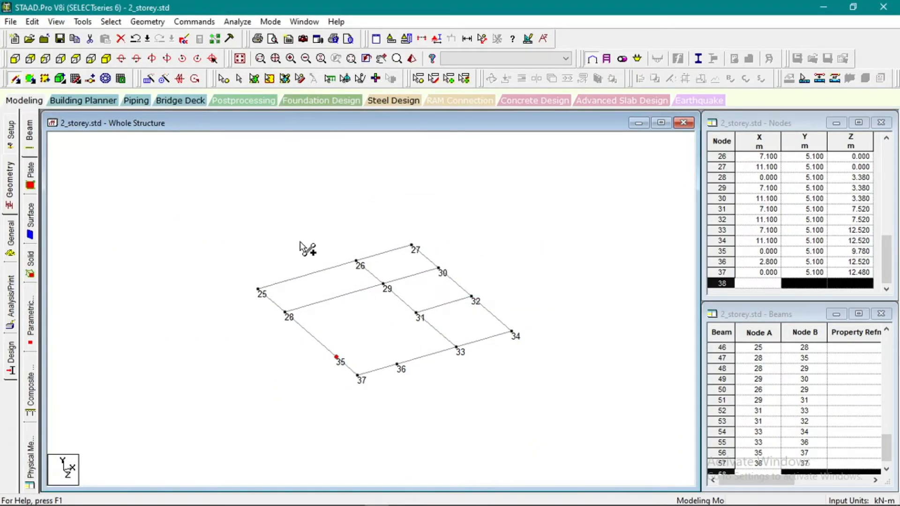
left_click(75, 59)
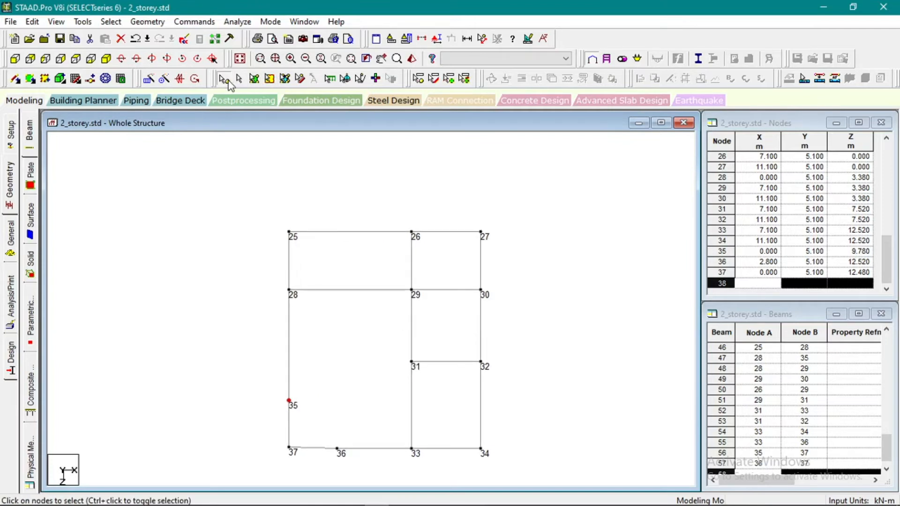
left_click(412, 359)
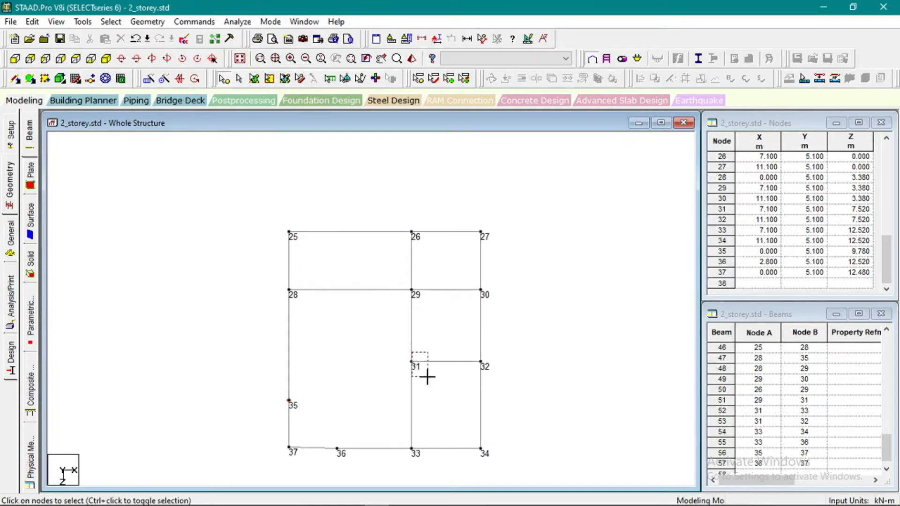
left_click(403, 361)
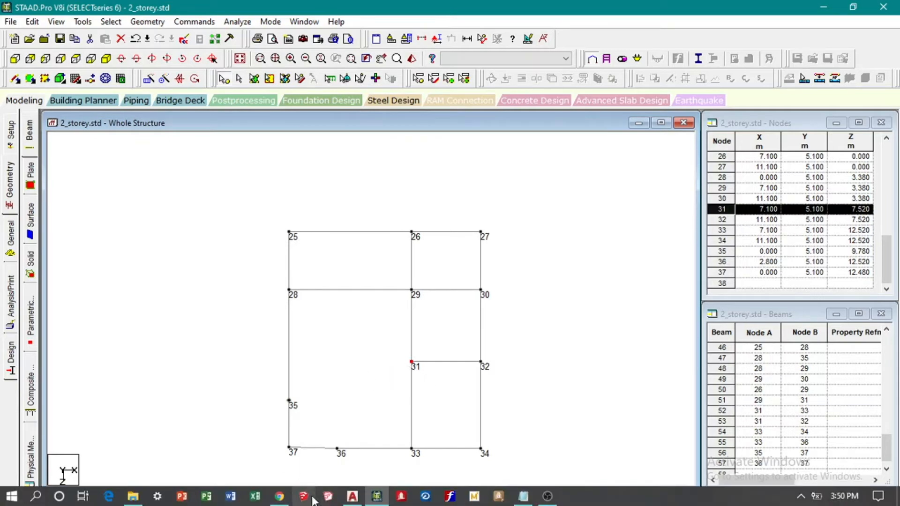
Compare the ground-floor columns with the upper-floor loft edge in the AutoCAD plans, and return to STAAD.Pro.
left_click(352, 500)
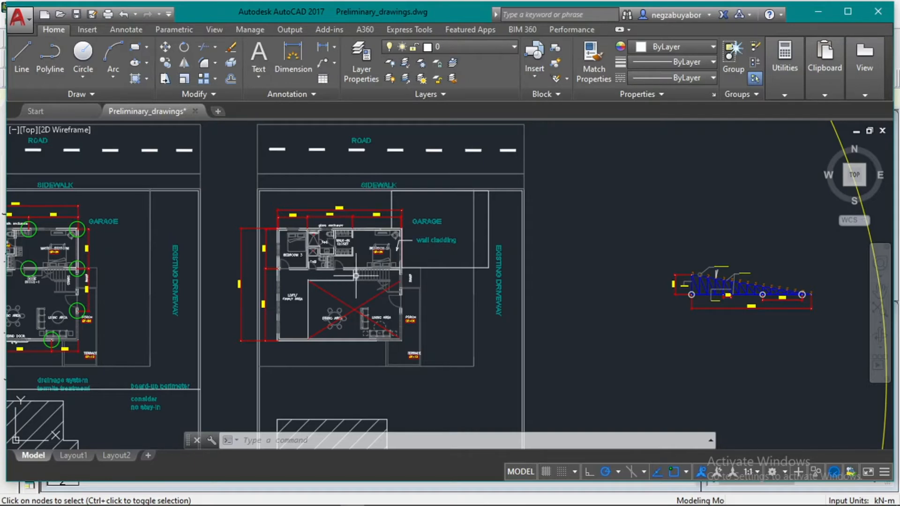
scroll(354, 276, "down", 2)
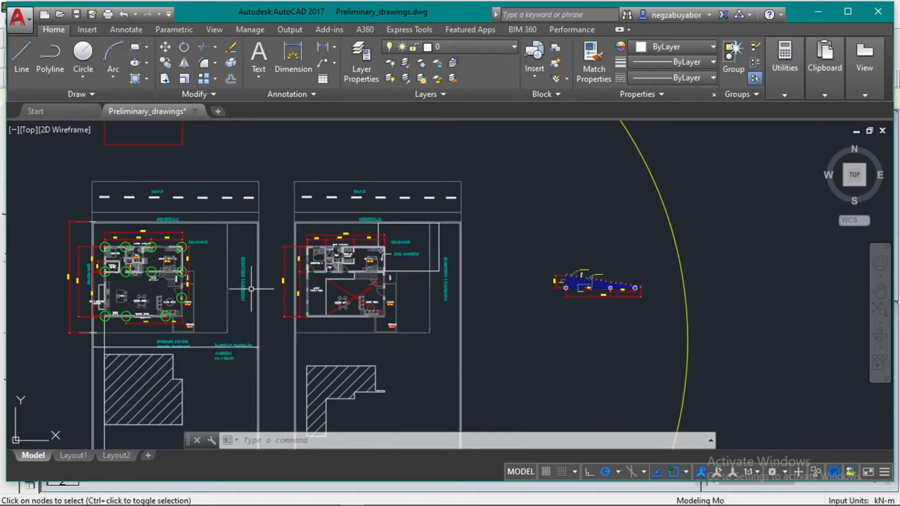
scroll(151, 286, "up", 2)
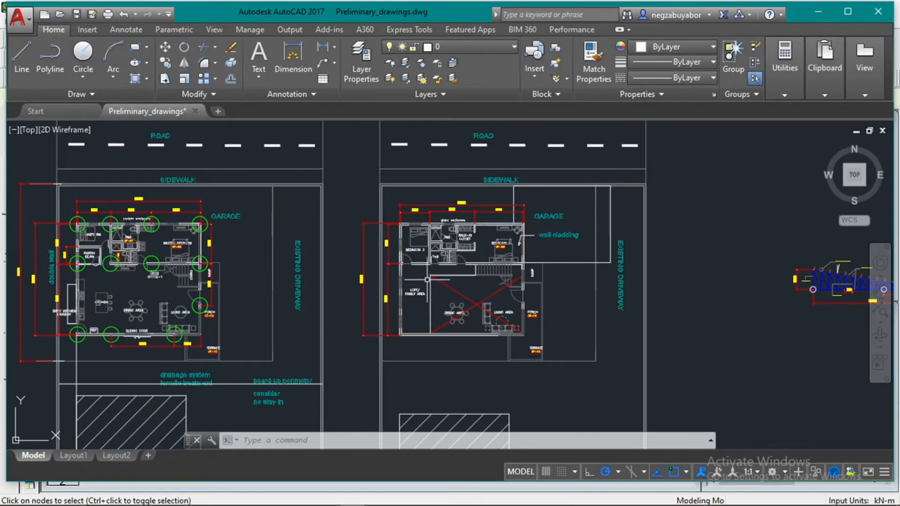
mouse_move(441, 502)
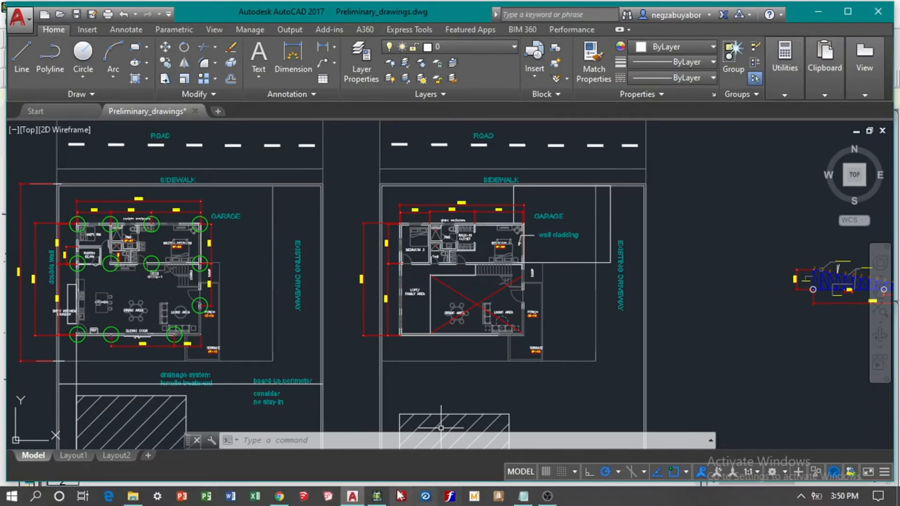
left_click(377, 496)
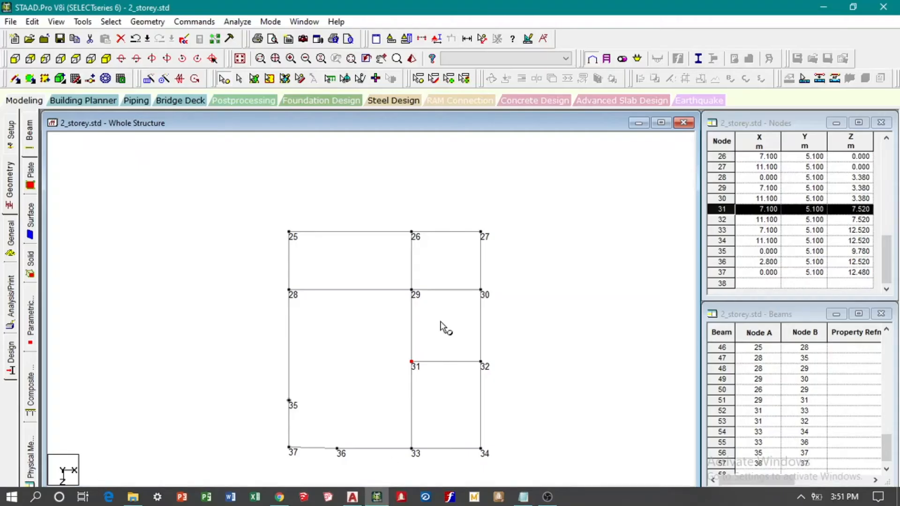
Translationally repeat node 31 by -1.2 m along X with a connecting beam, and restore the whole structure view.
left_click(149, 79)
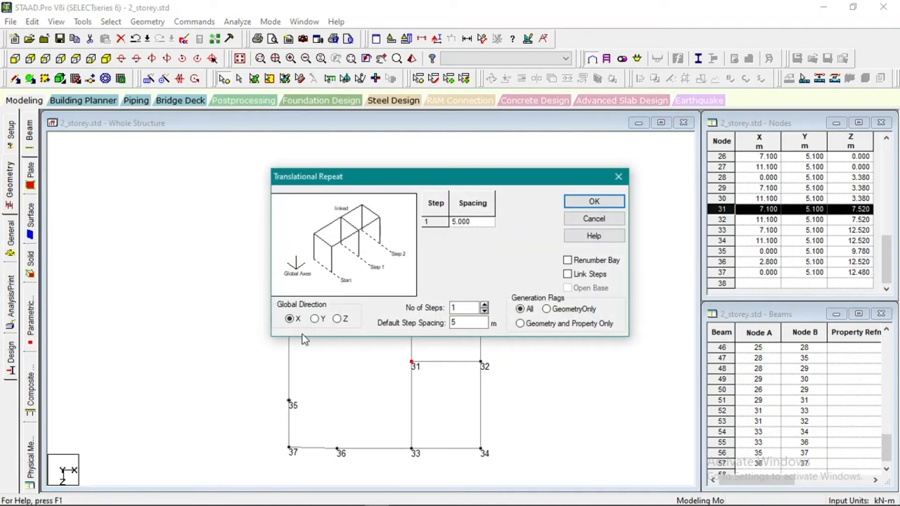
left_click_drag(459, 319, 441, 326)
type("-1.2")
left_click(589, 203)
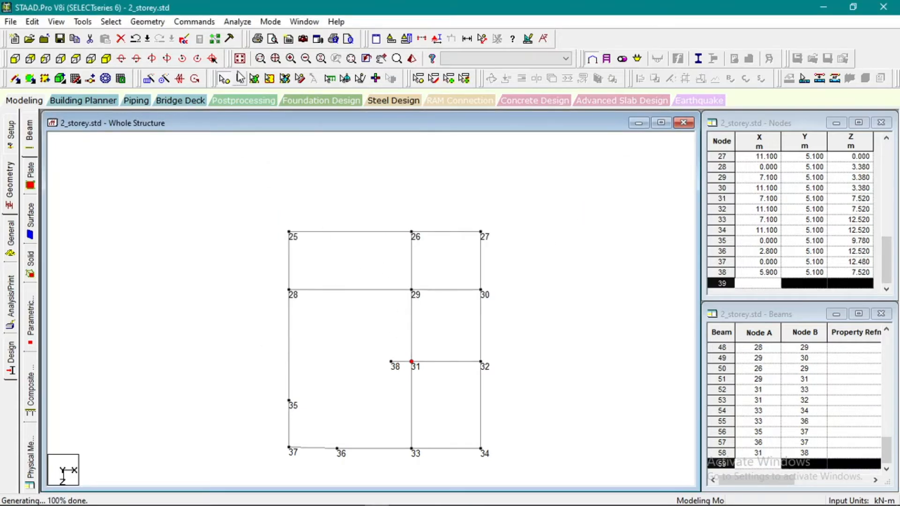
left_click(240, 58)
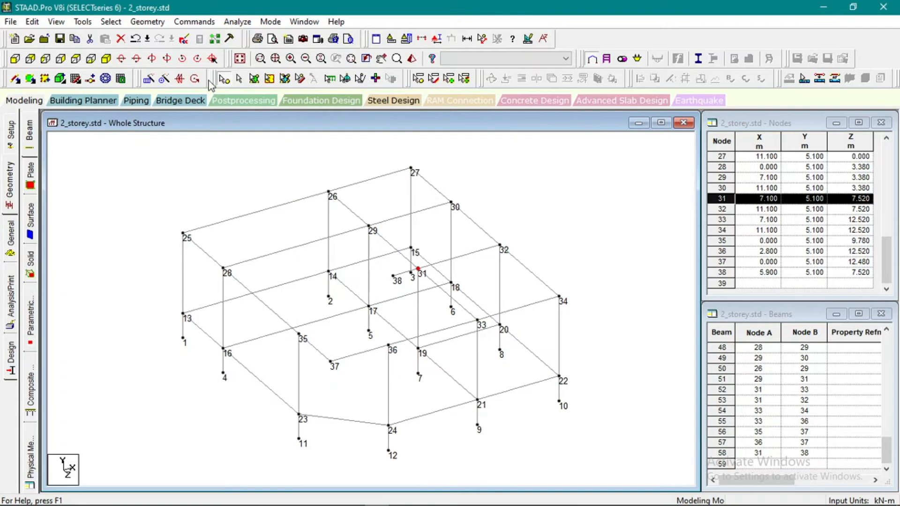
Try to isolate the Y 5.1 m level in isometric view by showing only its selected nodes.
left_click(46, 59)
left_click_drag(92, 181, 649, 239)
left_click(56, 22)
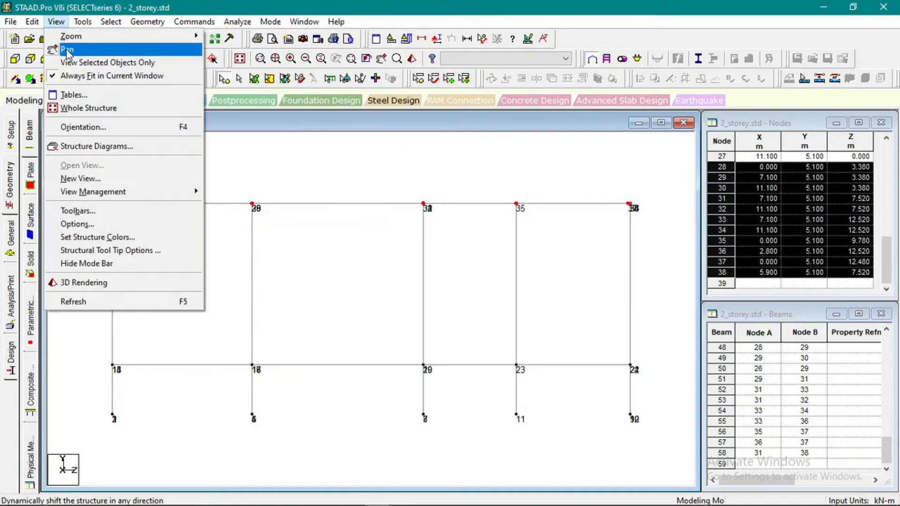
left_click(82, 62)
left_click(106, 59)
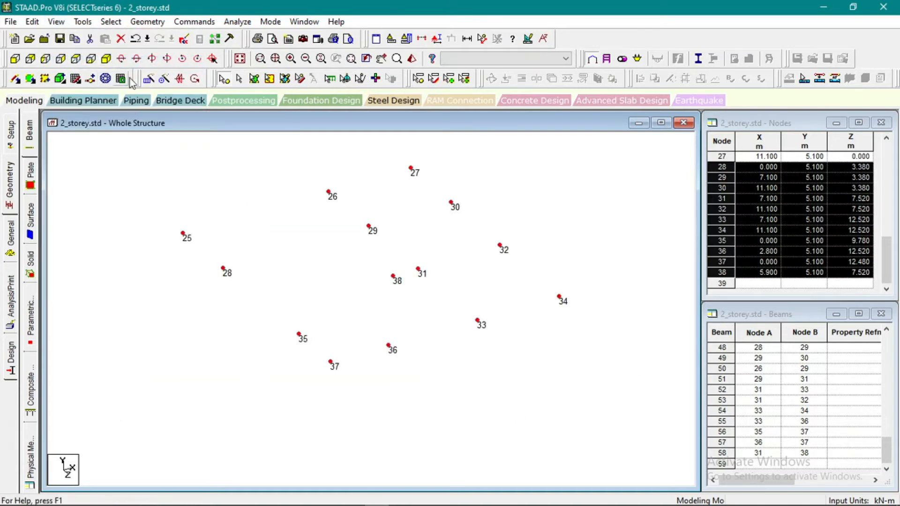
left_click(370, 293)
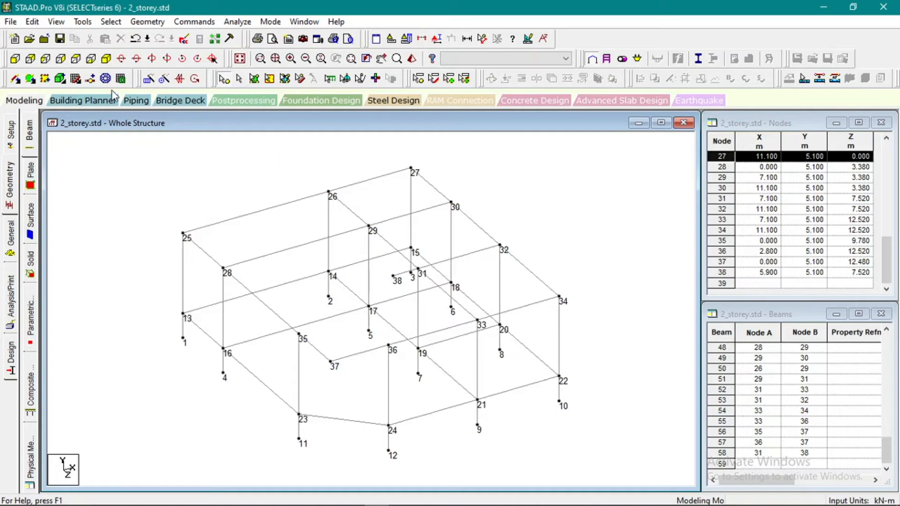
Select all beams at Y 5.1 m from the side view and show only them in isometric view.
left_click(61, 59)
left_click(239, 80)
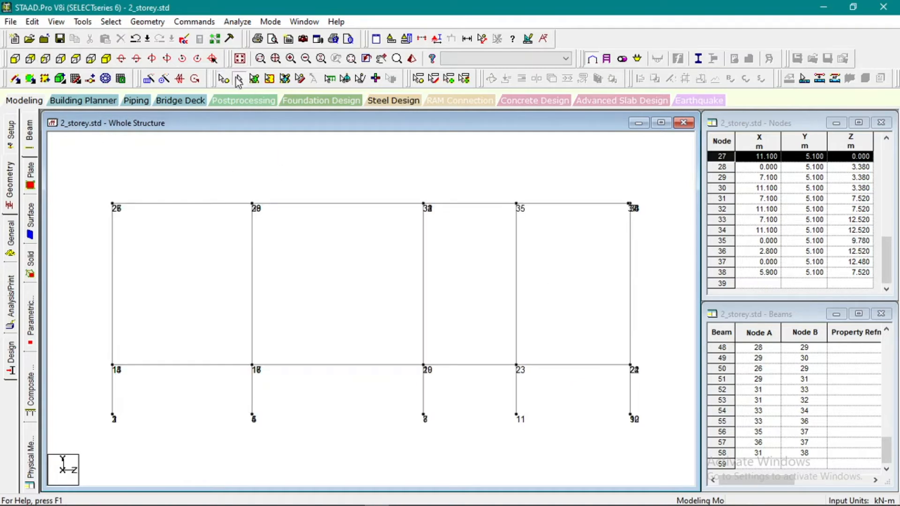
left_click_drag(88, 173, 655, 227)
left_click(56, 22)
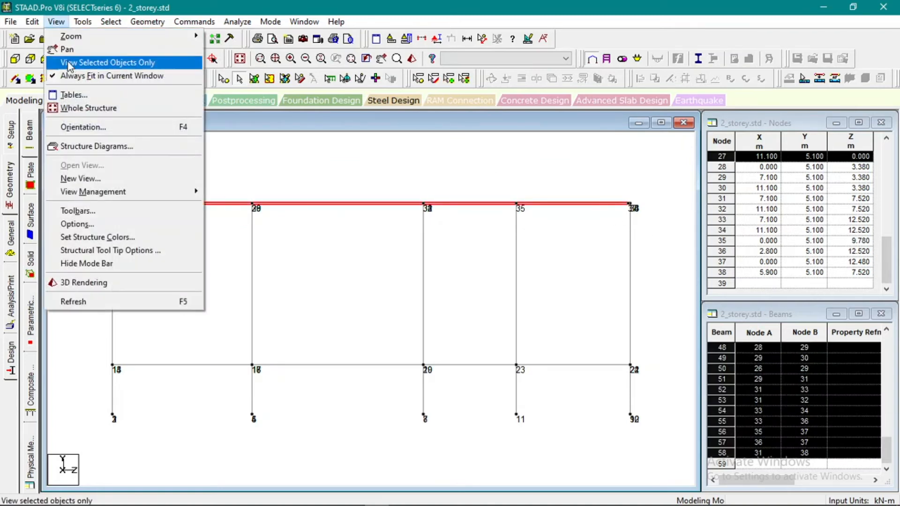
left_click(71, 61)
left_click(105, 77)
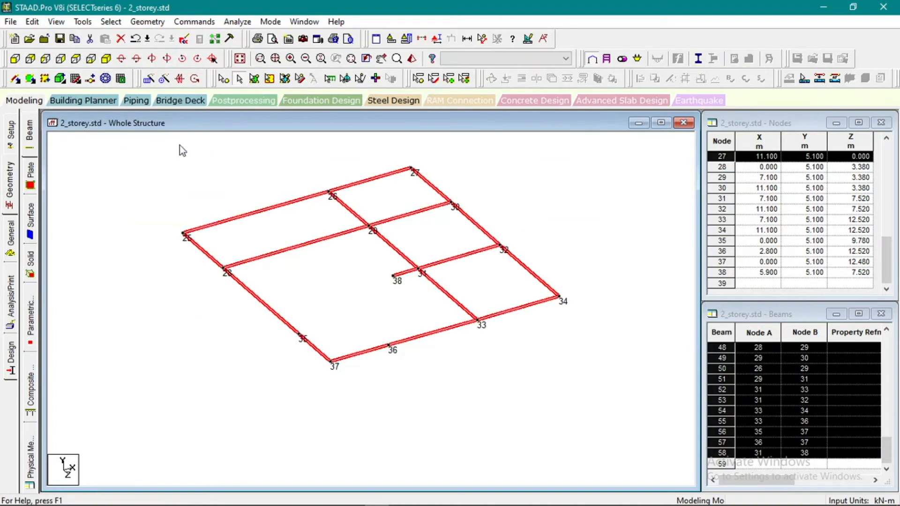
left_click(184, 183)
scroll(375, 244, "up", 2)
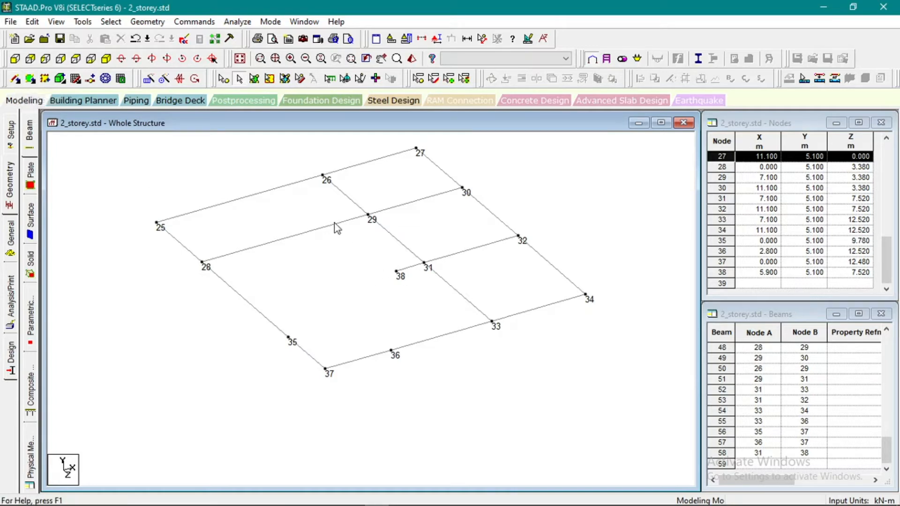
Insert a node 5.9 m from node 28 into the beam between nodes 28 and 29.
left_click(91, 79)
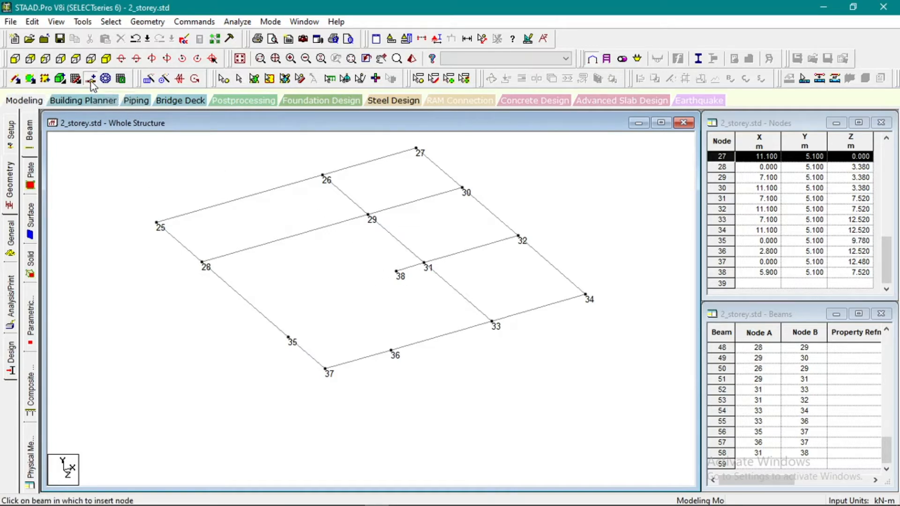
left_click(335, 226)
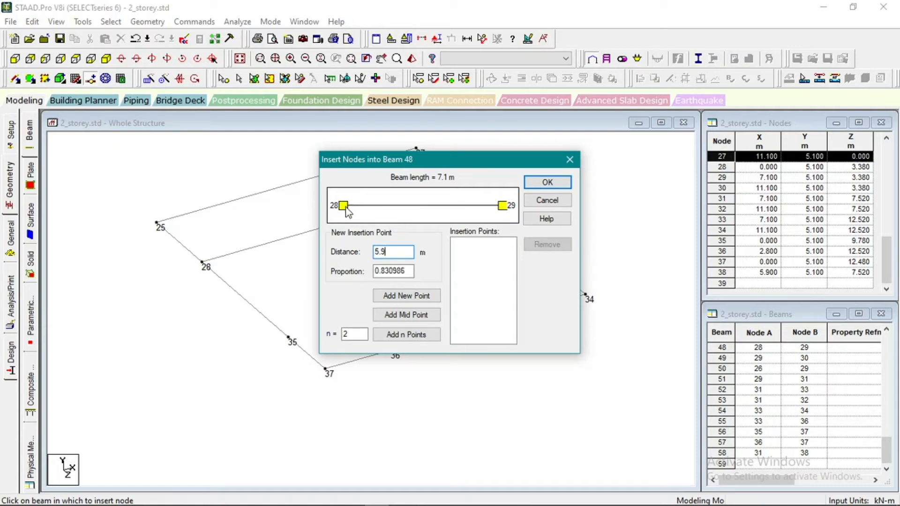
left_click(407, 300)
left_click(548, 182)
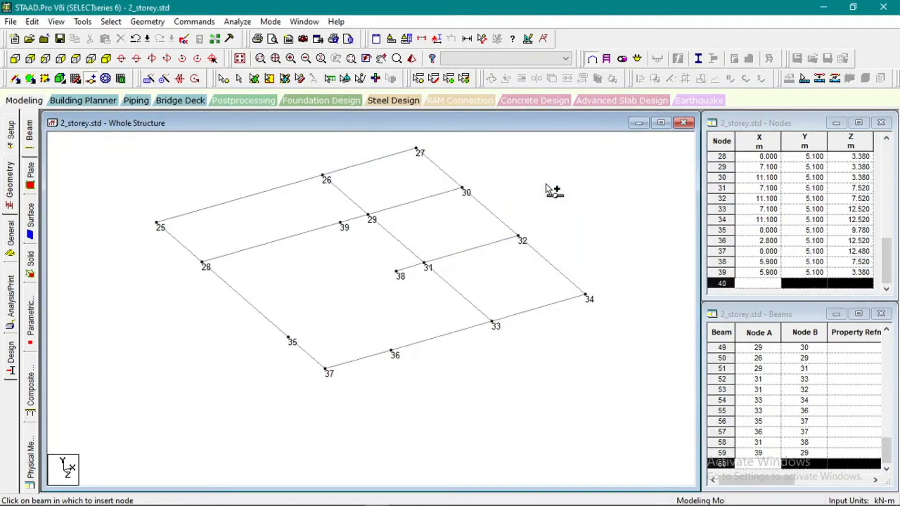
Measure the distances from node 39 to node 29 and from node 30 to node 32, then clear the dimensions.
left_click(481, 40)
left_click(340, 224)
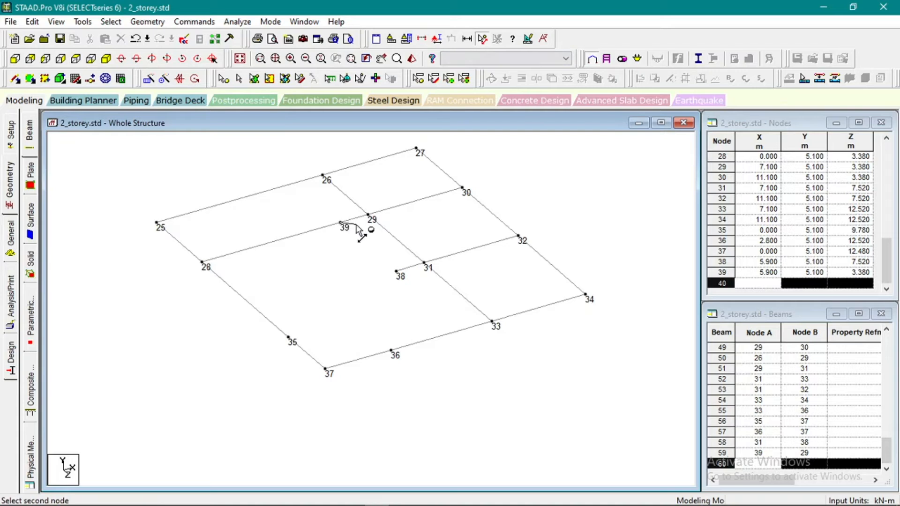
left_click(368, 215)
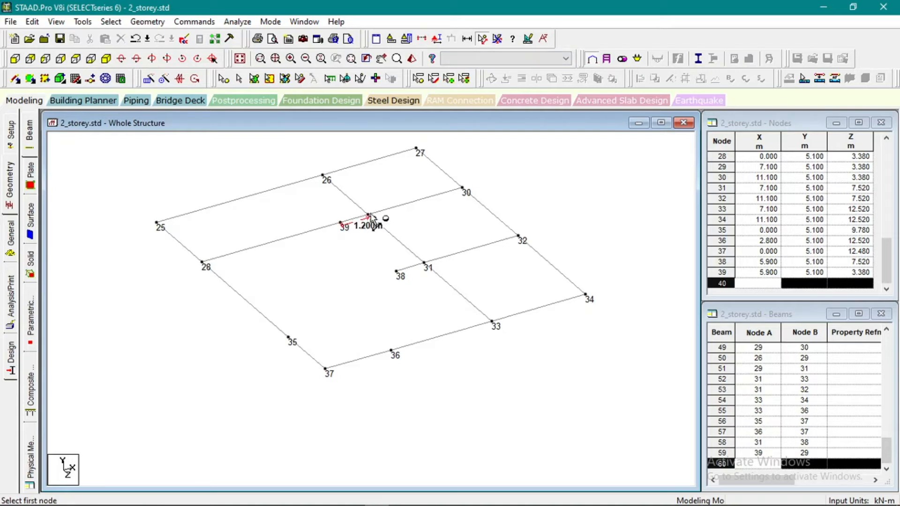
left_click(497, 39)
left_click(481, 40)
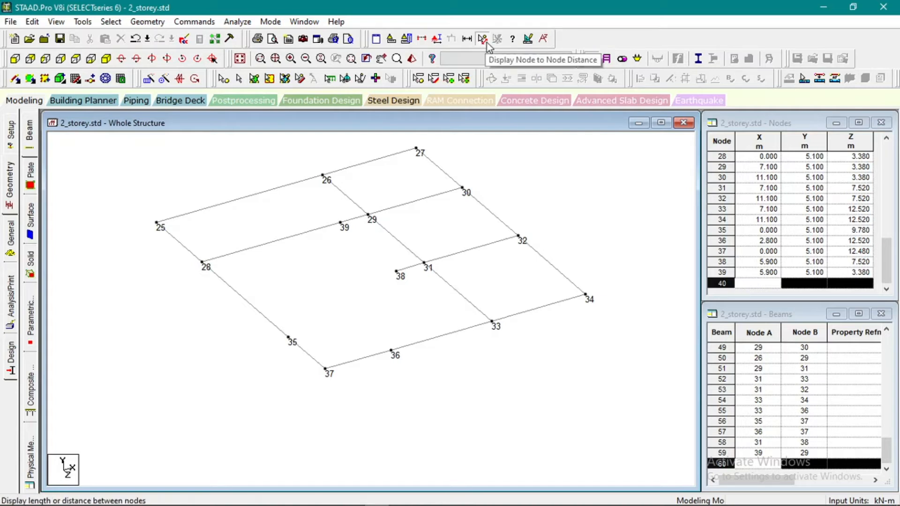
left_click(462, 189)
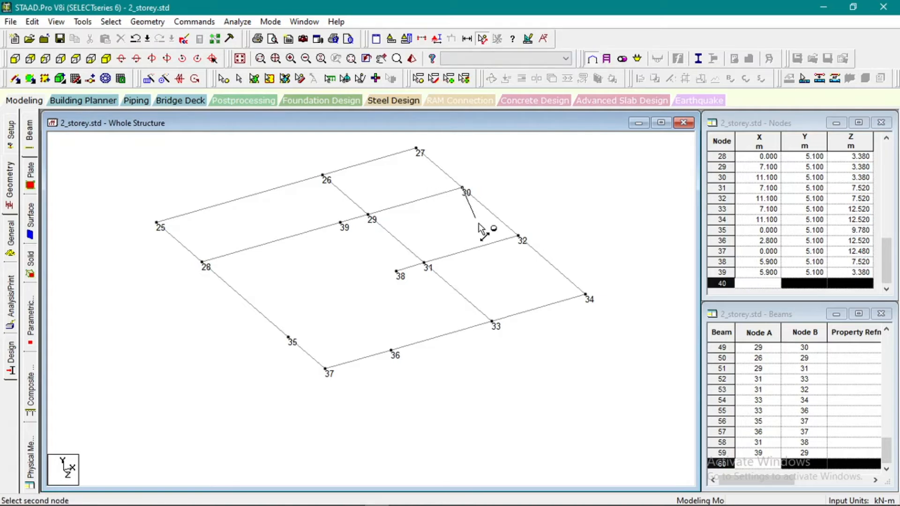
left_click(520, 237)
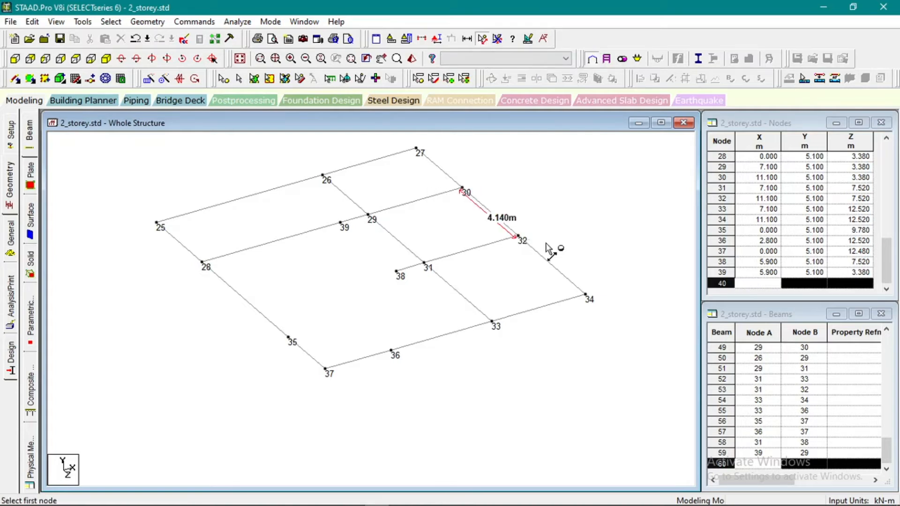
left_click(498, 39)
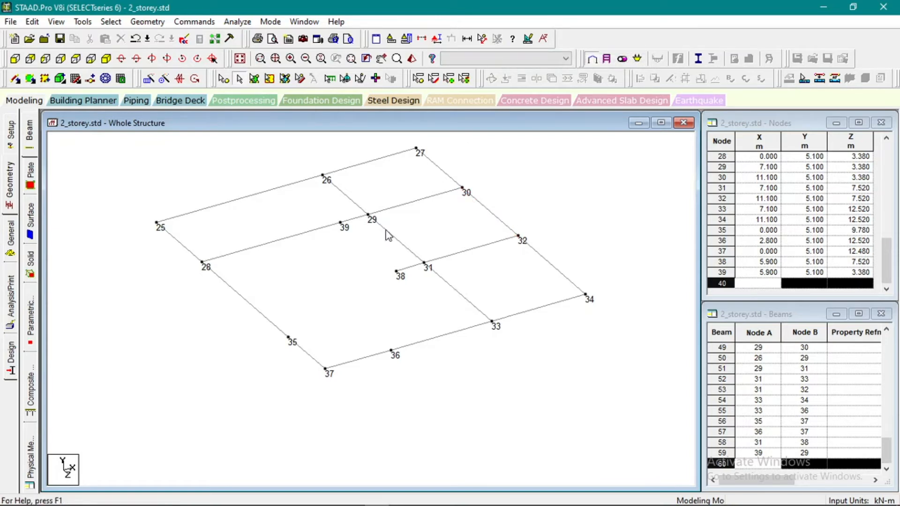
Add a beam between nodes 38 and 39 at the Y 5.1 m level.
left_click(15, 79)
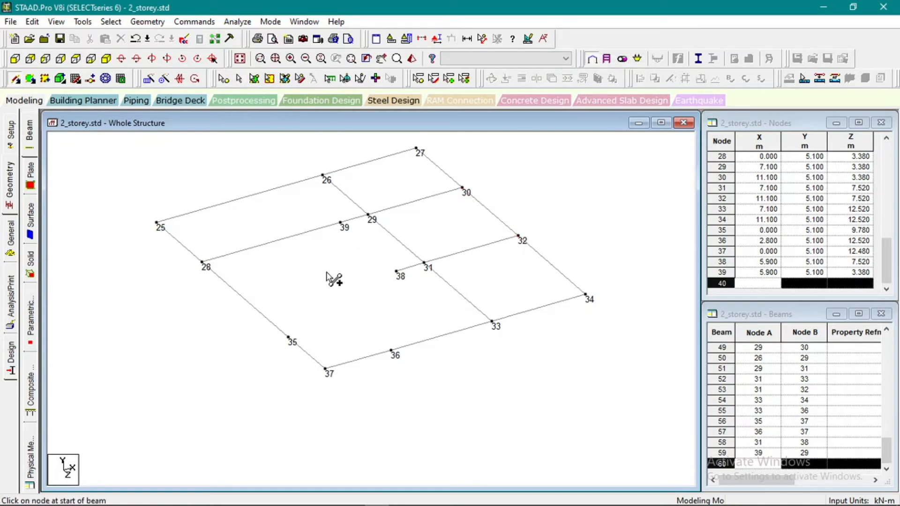
left_click_drag(397, 271, 397, 273)
left_click_drag(342, 222, 341, 223)
scroll(446, 287, "down", 2)
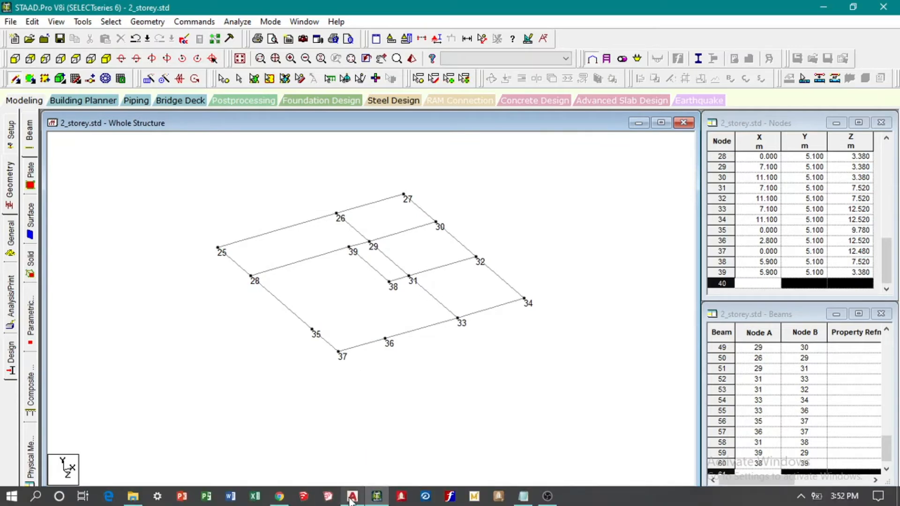
Check the upper-floor plan in AutoCAD, return to STAAD.Pro and add a beam between nodes 32 and 34.
left_click(352, 496)
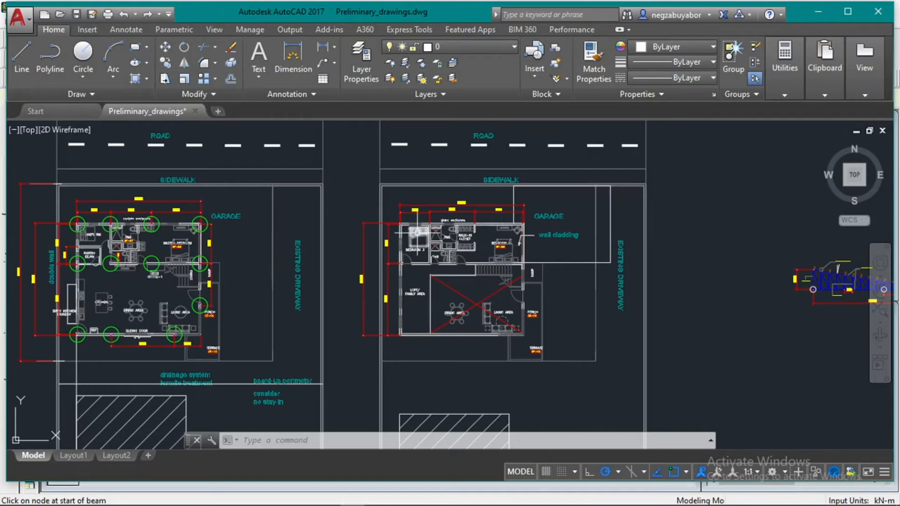
left_click(378, 497)
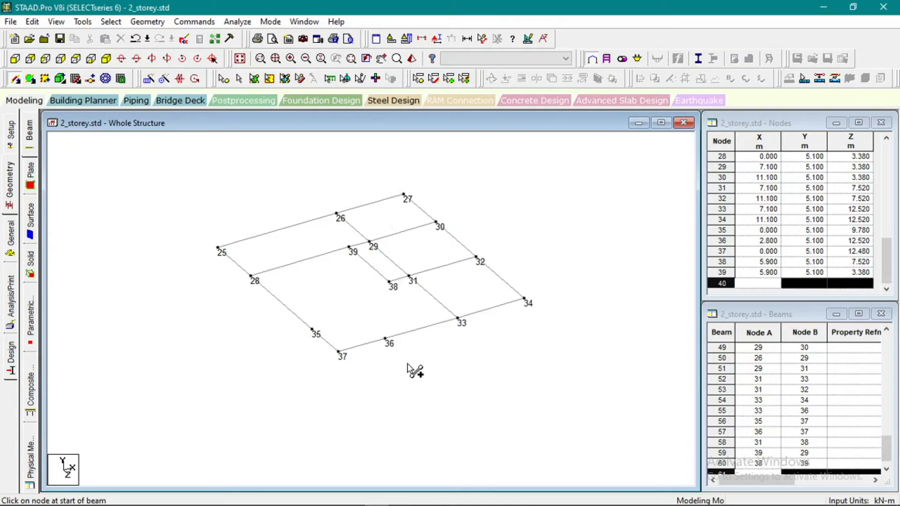
left_click_drag(477, 258, 525, 300)
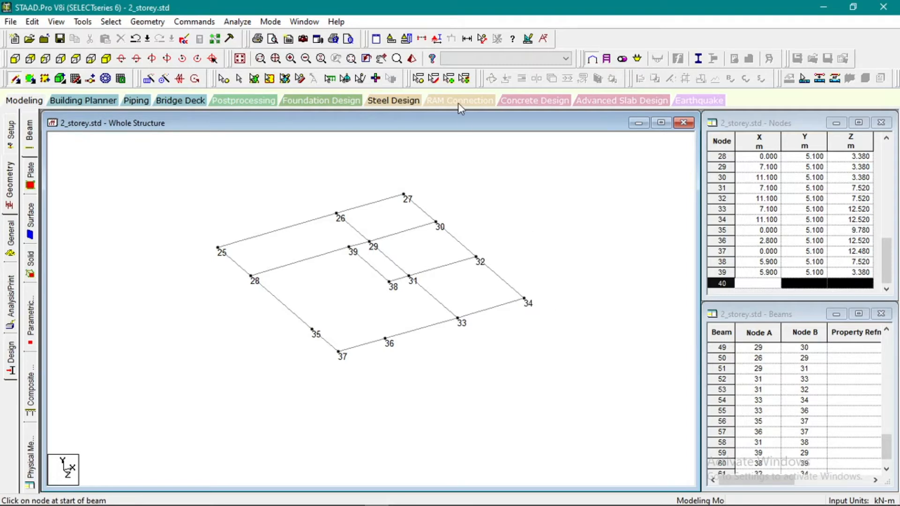
Measure the distance between nodes 32 and 34 and clear the dimension.
left_click(483, 41)
left_click(478, 258)
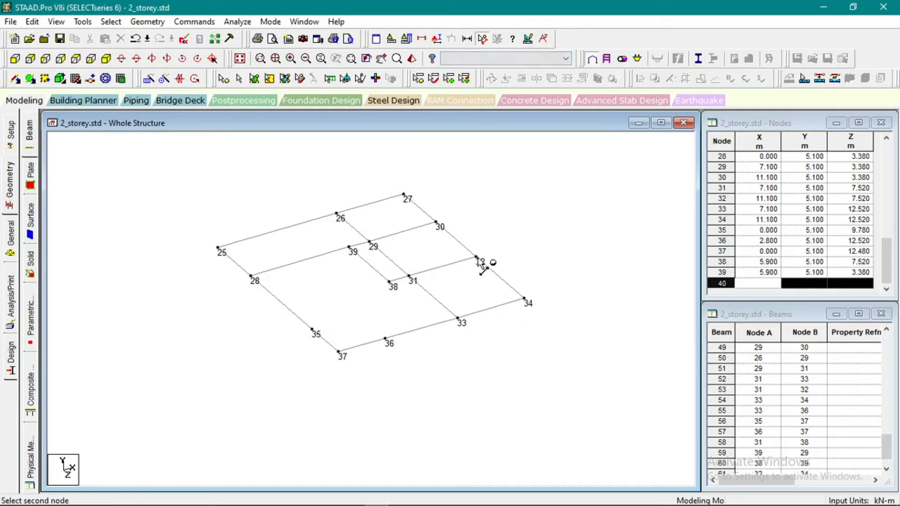
left_click(526, 300)
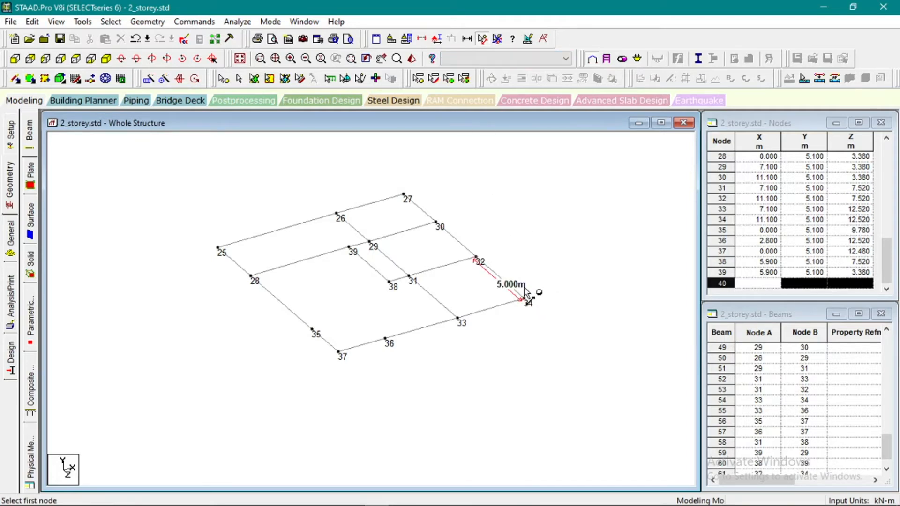
left_click(497, 39)
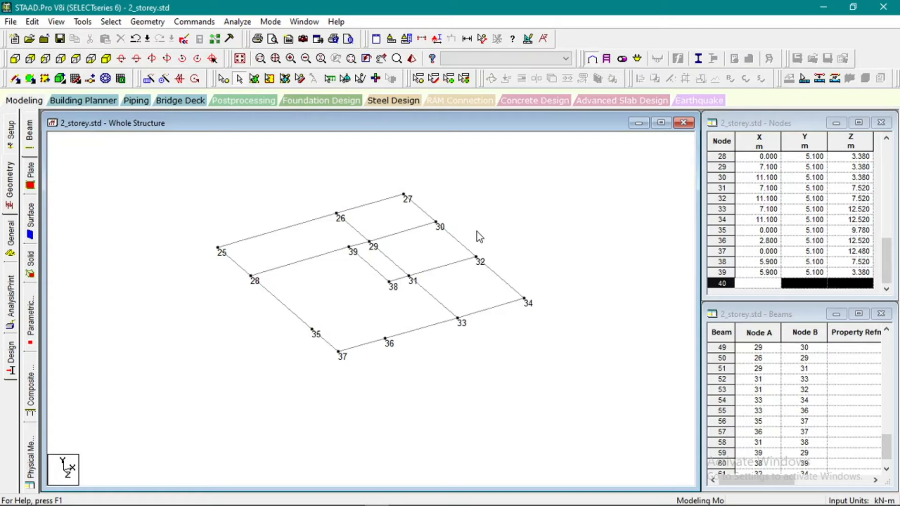
Review the floor plans in AutoCAD again, return to STAAD.Pro and restore the whole structure view.
mouse_move(412, 471)
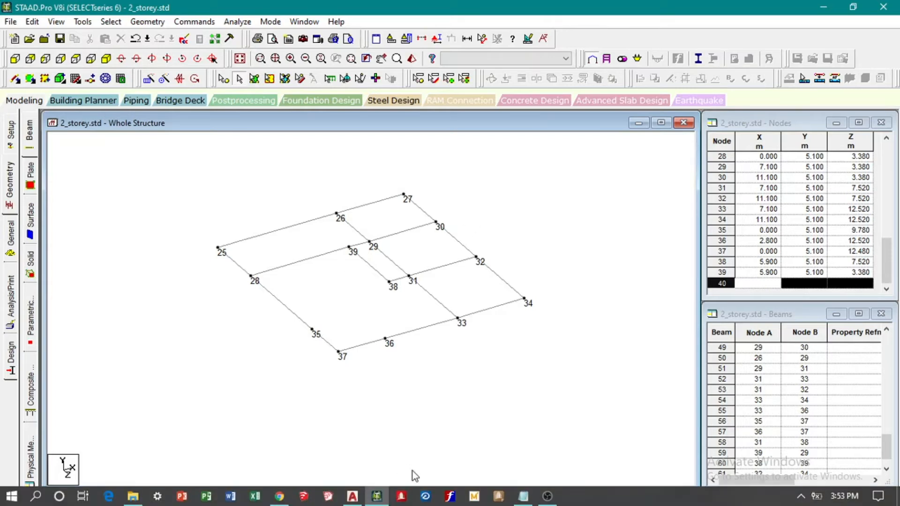
left_click(352, 496)
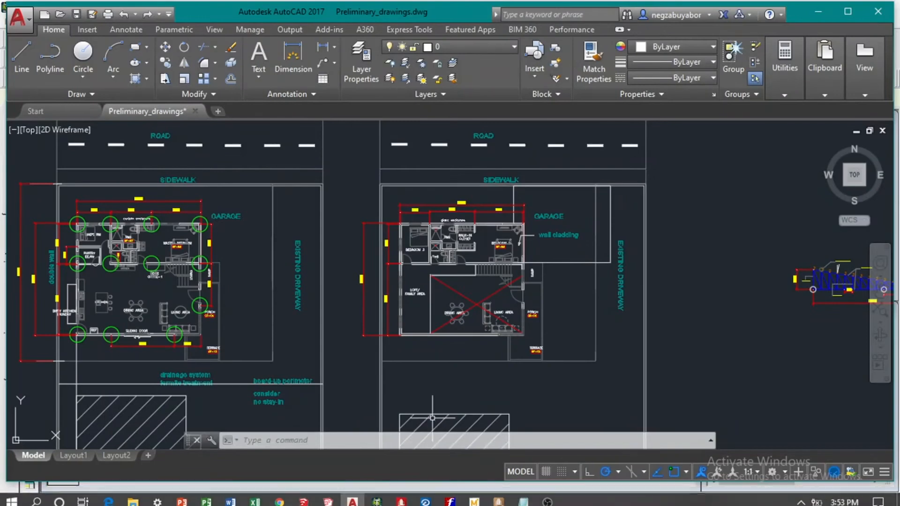
left_click(358, 501)
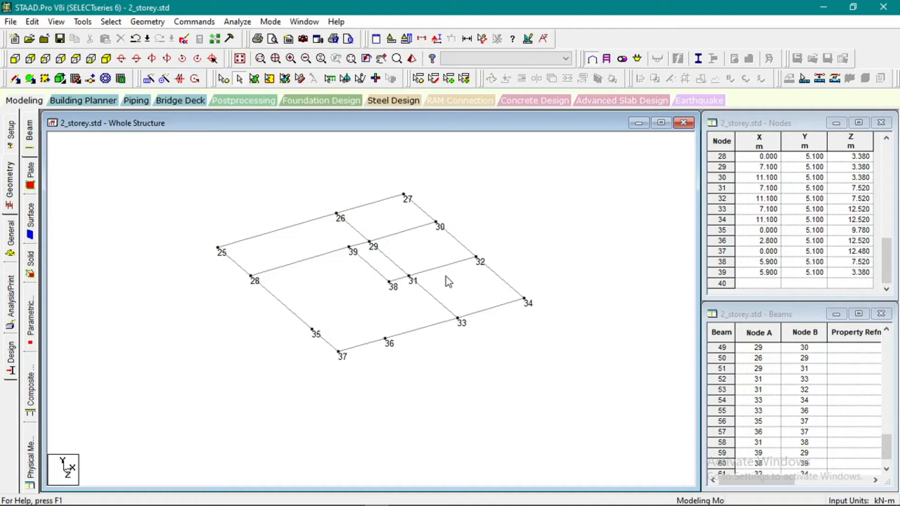
scroll(455, 241, "down", 1)
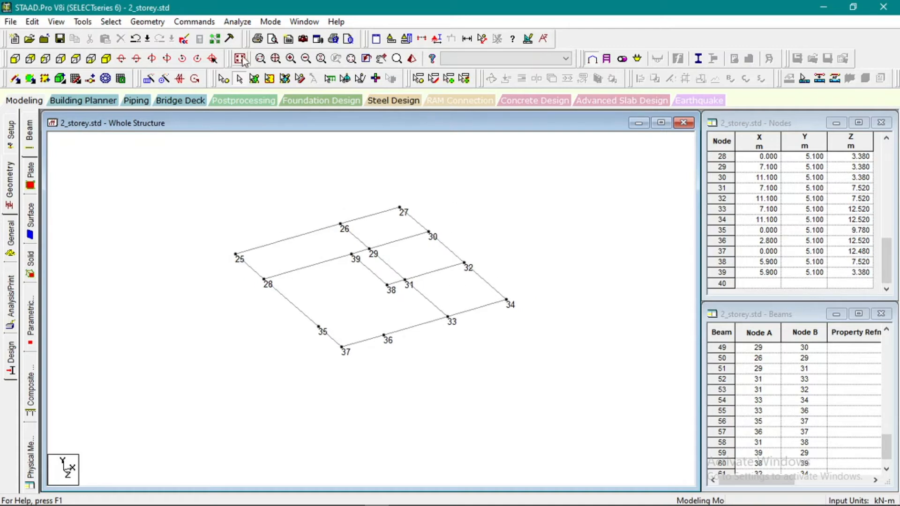
left_click(240, 60)
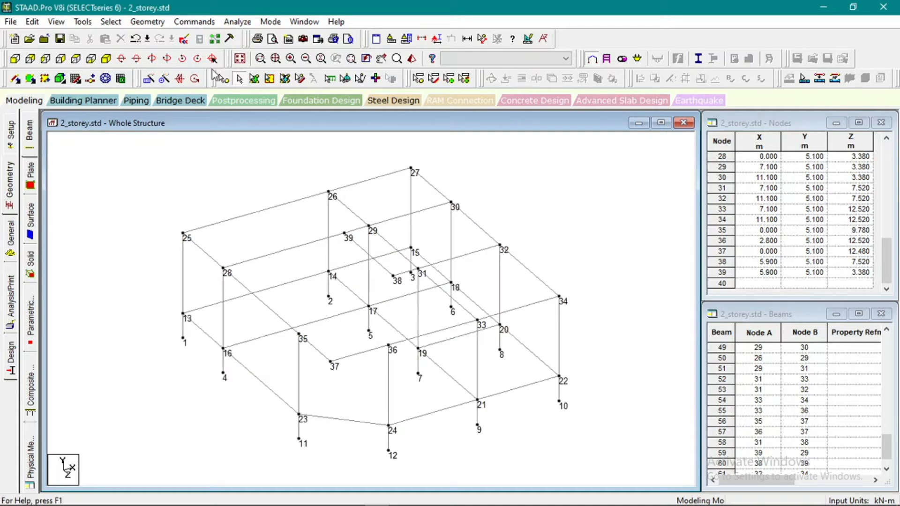
Select all nodes at Y 5.1 m from the side view and translationally repeat them 3.2 m along Y with linked steps.
left_click(45, 58)
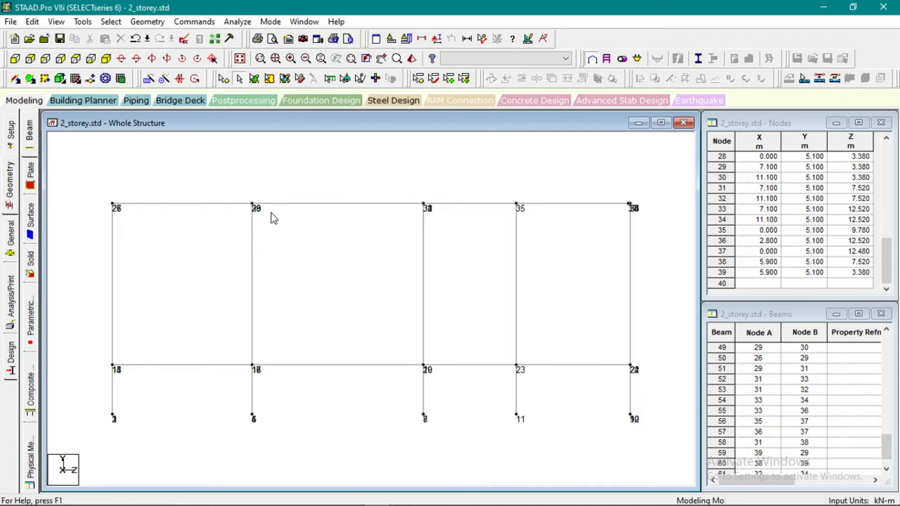
left_click(226, 79)
left_click_drag(103, 181, 625, 243)
left_click(148, 79)
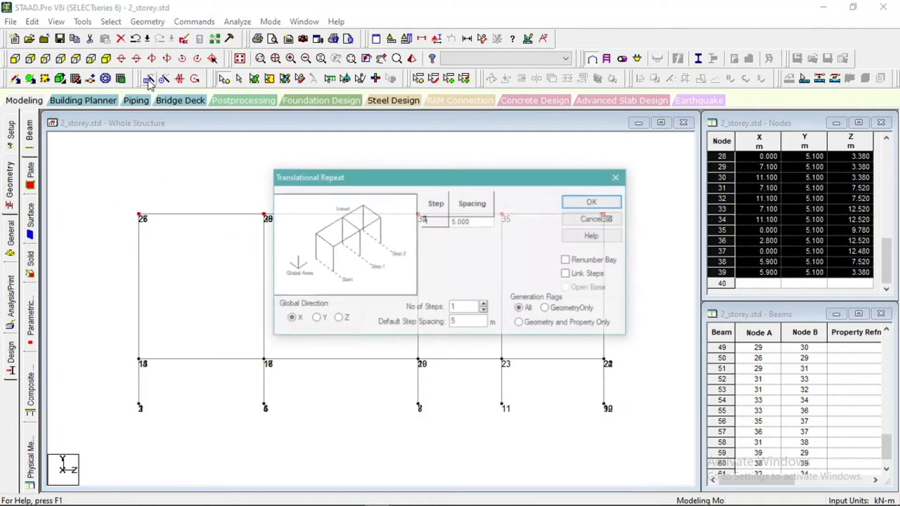
double_click(453, 323)
type("3.2")
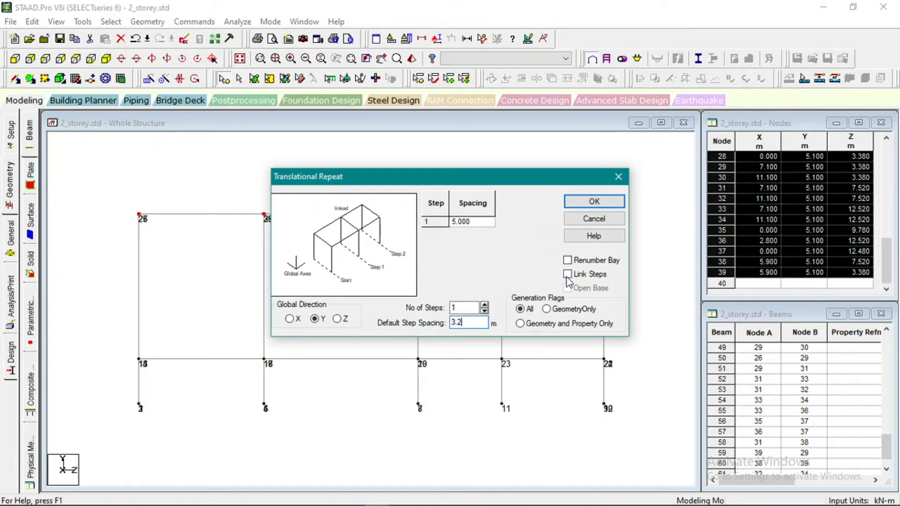
left_click(587, 201)
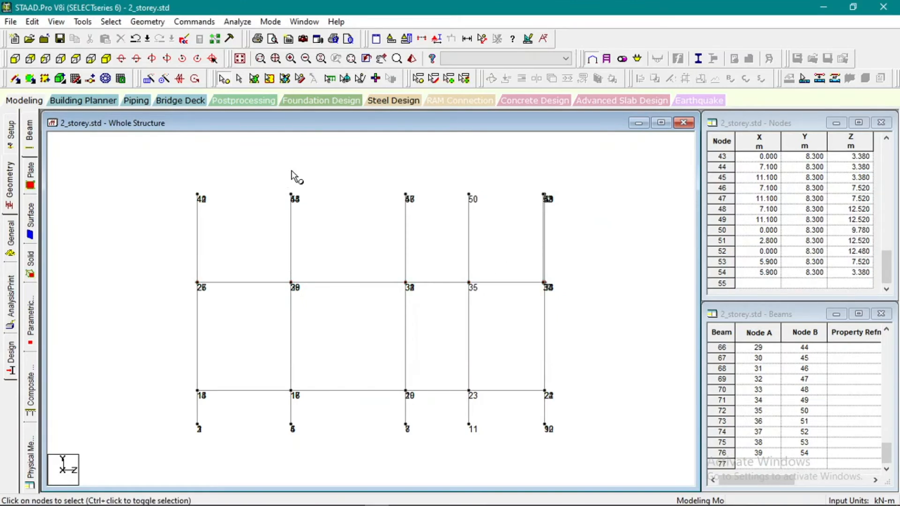
Select all nodes at Y 8.3 m from the side view and show only them in isometric view.
left_click(107, 61)
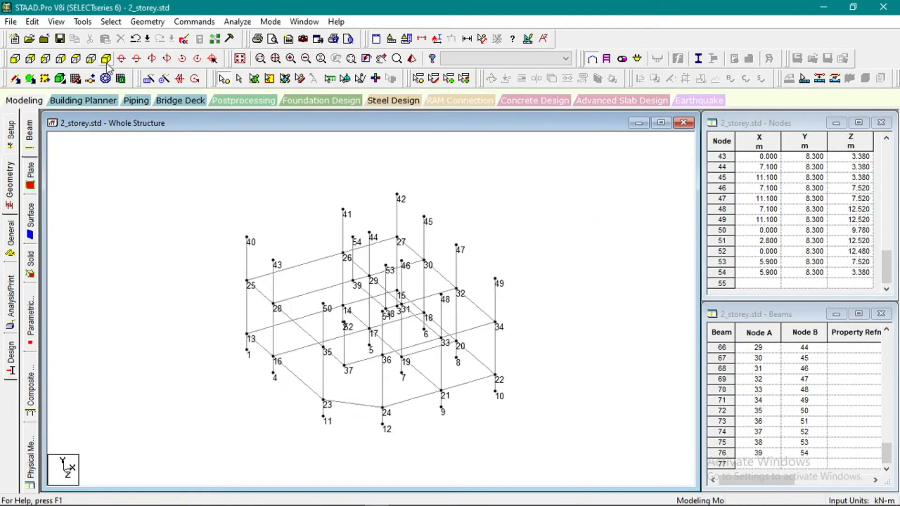
left_click(45, 60)
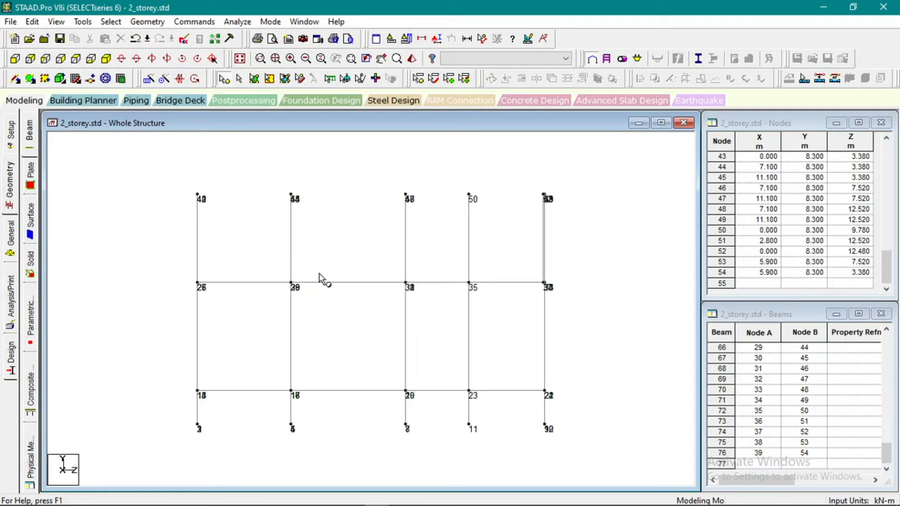
left_click_drag(161, 171, 569, 212)
left_click(57, 22)
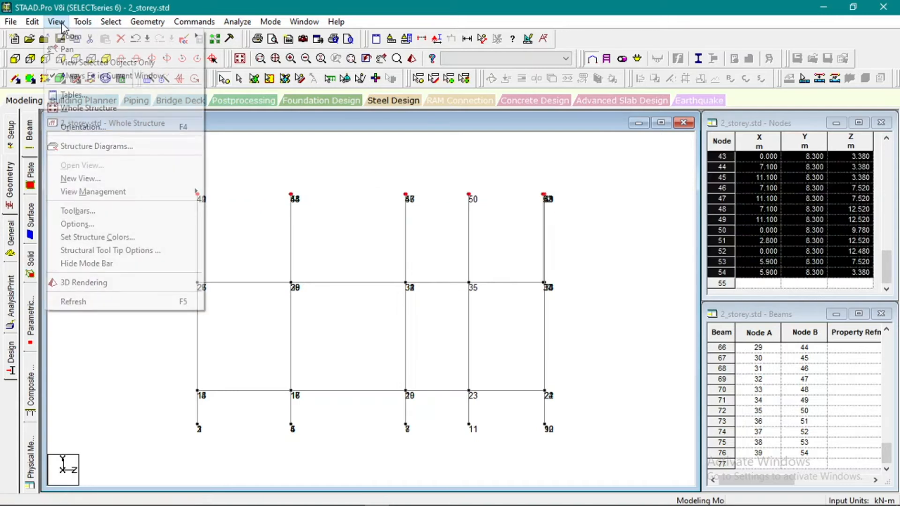
left_click(80, 62)
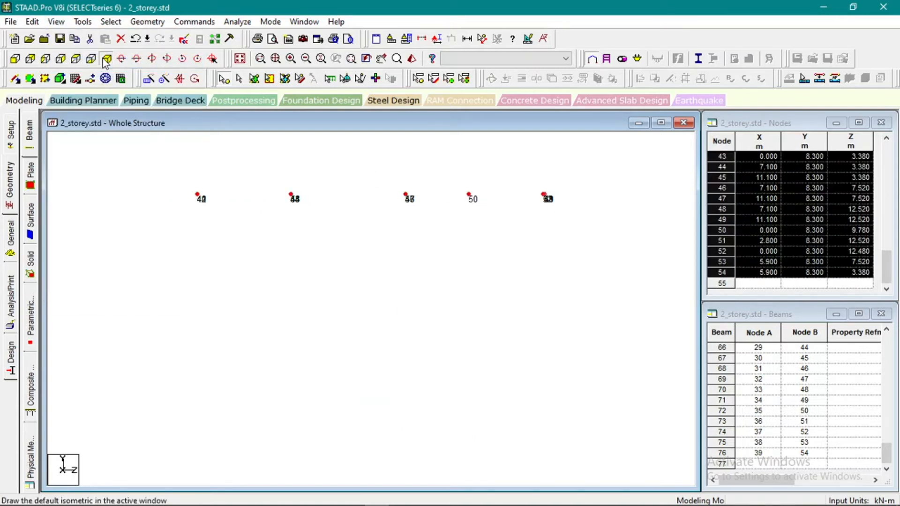
left_click(106, 58)
left_click(190, 206)
scroll(347, 186, "up", 3)
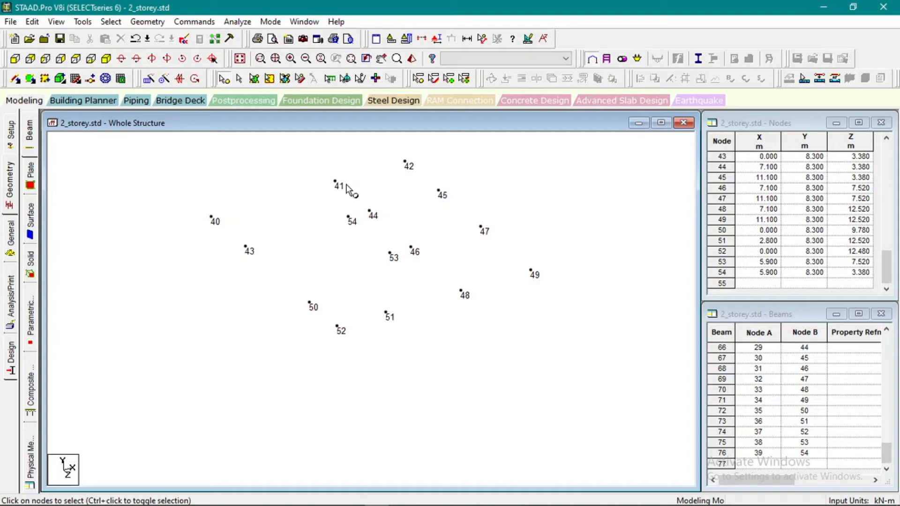
Draw the perimeter beams at Y 8.3 m through nodes 40, 42, 49 and 52, closing back to node 40.
left_click(15, 82)
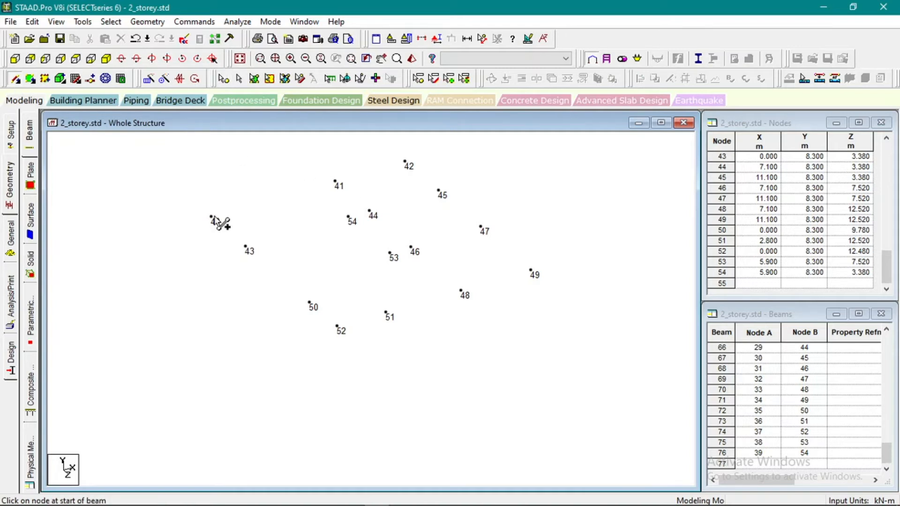
left_click_drag(211, 217, 441, 192)
left_click_drag(441, 192, 533, 271)
left_click_drag(461, 291, 533, 272)
left_click_drag(462, 291, 337, 325)
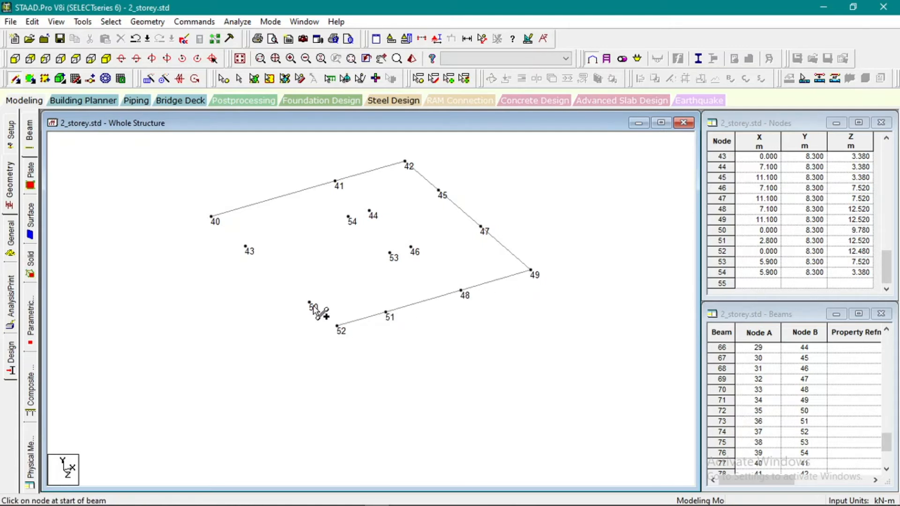
left_click_drag(213, 217, 337, 327)
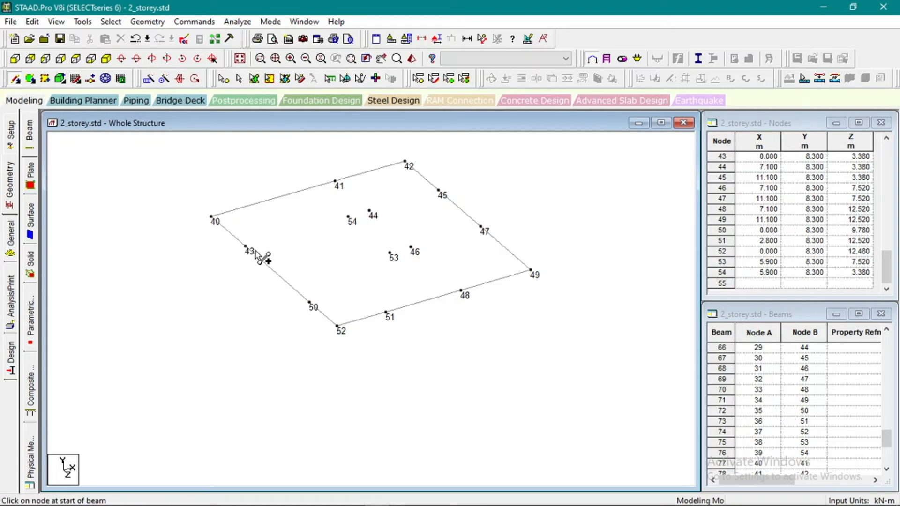
mouse_move(246, 247)
left_mouse_down()
mouse_move(351, 221)
mouse_move(281, 245)
mouse_move(252, 243)
mouse_move(253, 256)
left_mouse_up()
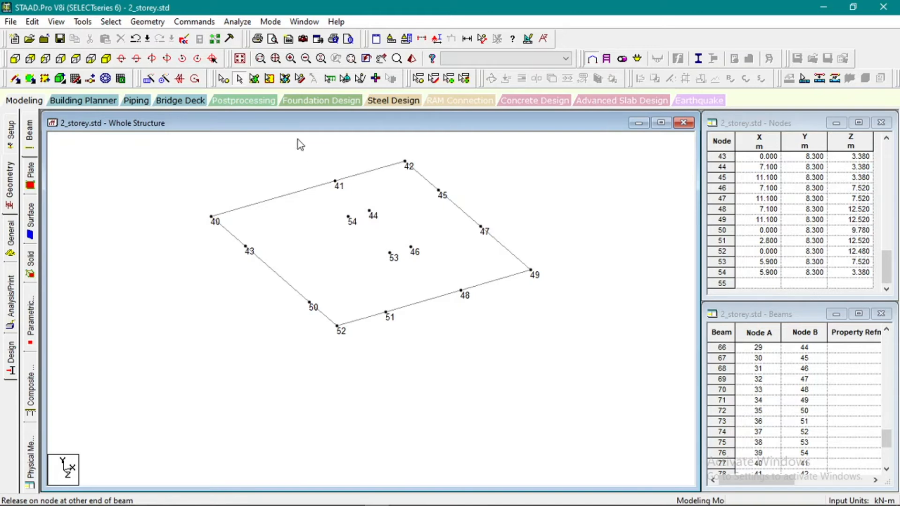
Delete the interior nodes 53 and 54 at the Y 8.3 m level.
left_click(223, 78)
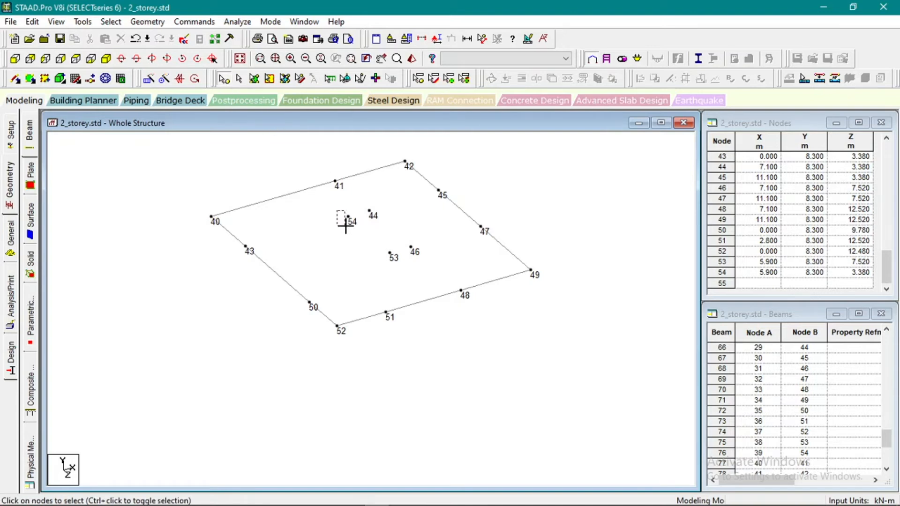
left_click(347, 219)
left_click(393, 257, "ctrl")
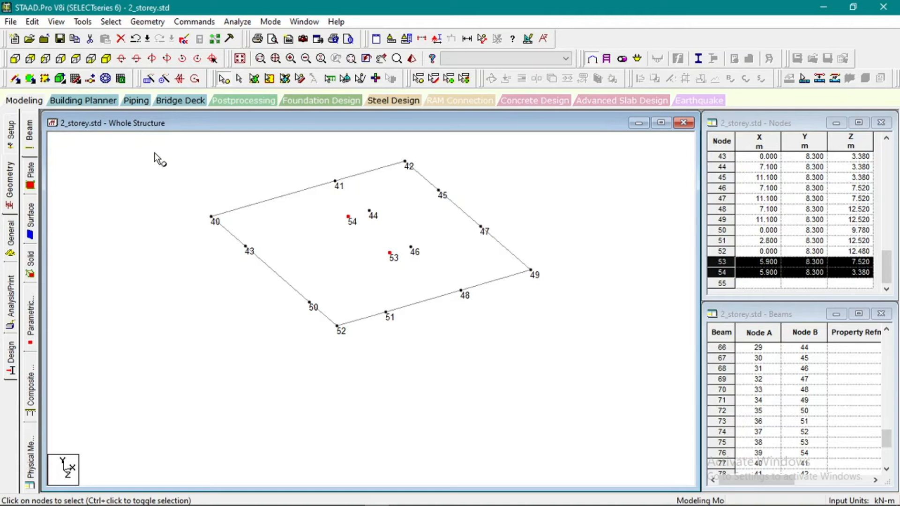
key("Delete")
key("Return")
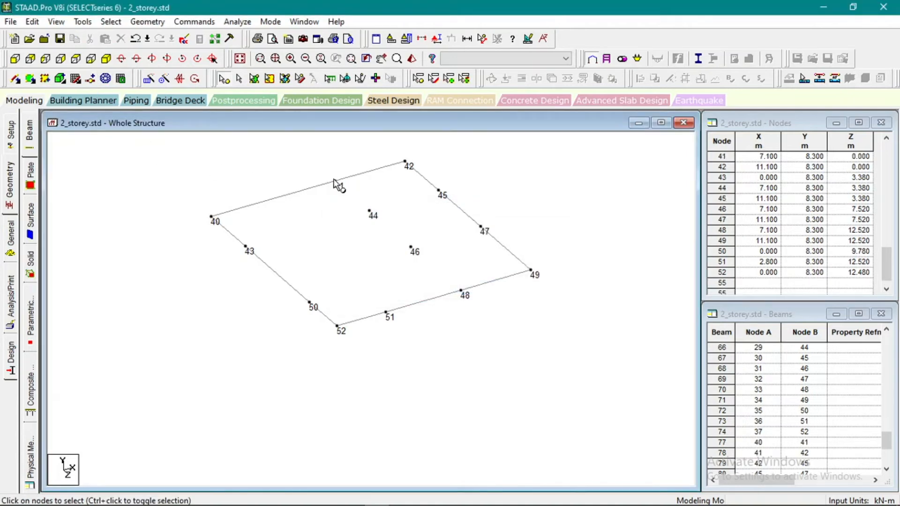
Add interior roof-level beams from node 43 to node 45 and from node 46 to node 47.
left_click(24, 83)
left_click_drag(247, 247, 440, 192)
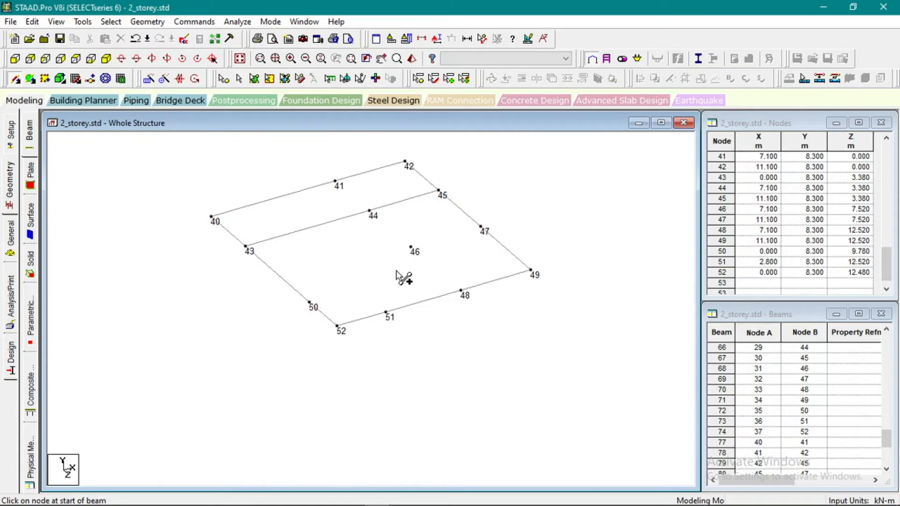
left_click_drag(411, 248, 482, 229)
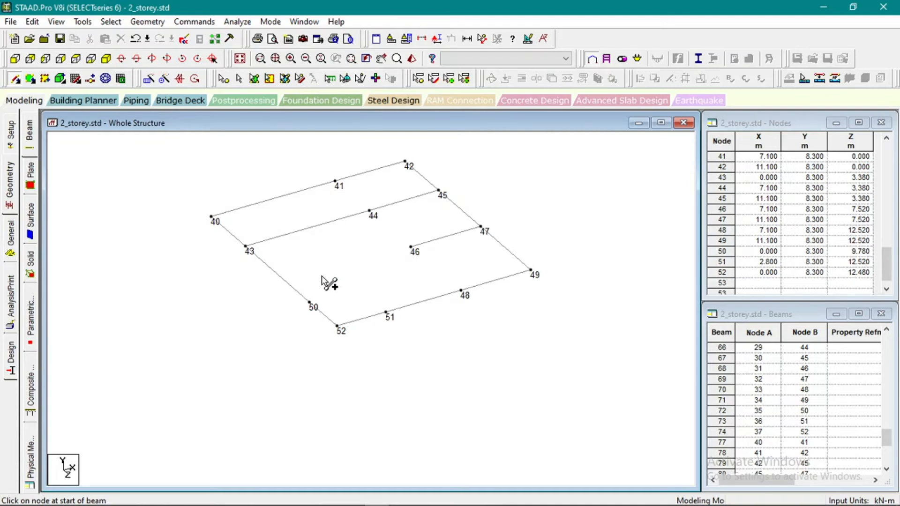
Measure the distances between nodes 45 and 47 and between nodes 43 and 50.
left_click(439, 192)
left_click(480, 229)
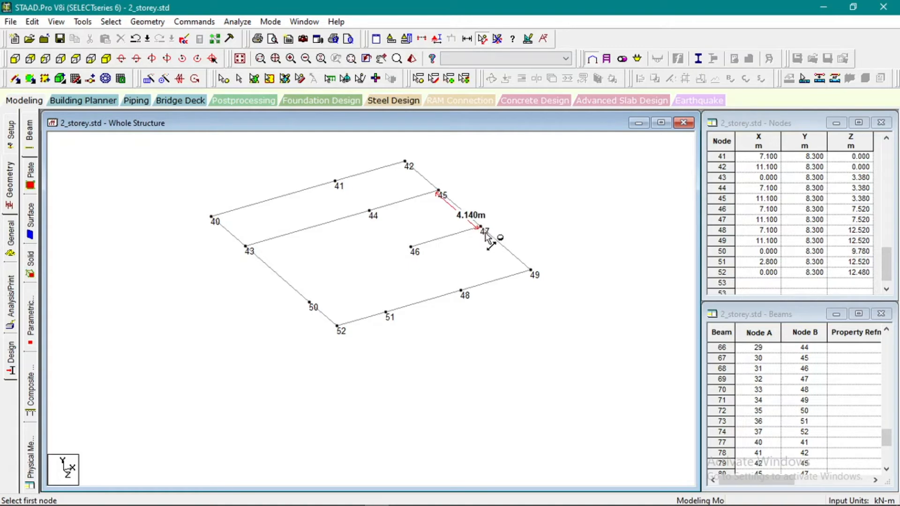
left_click(258, 245)
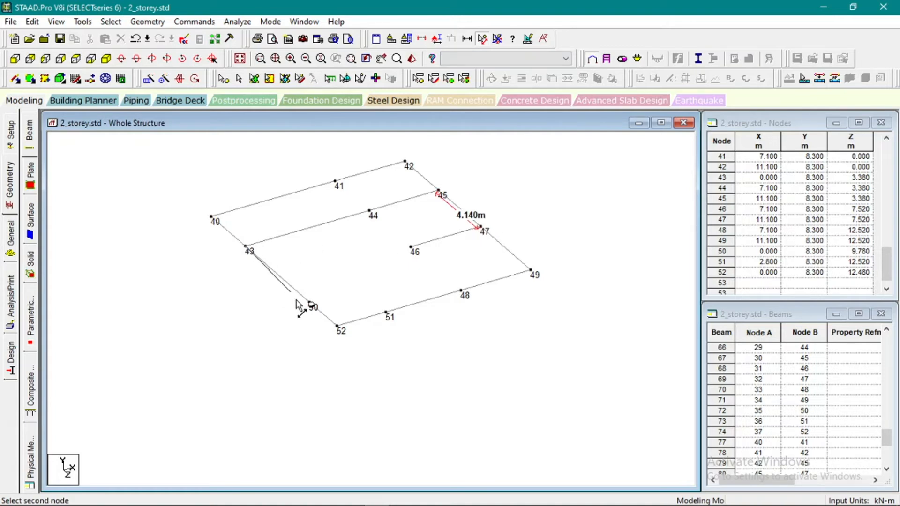
left_click(311, 305)
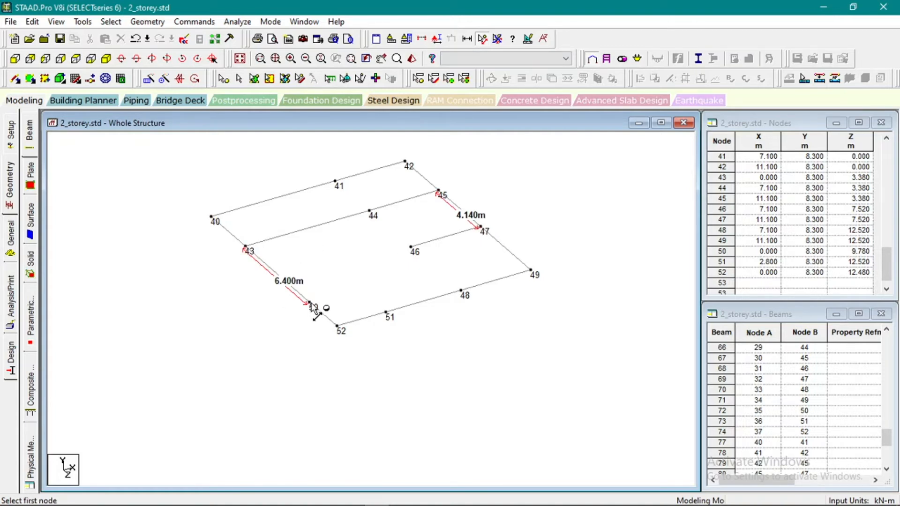
Open the workbook LOADGEN_2NewManila.xlsm in Excel, agree to the liability disclaimer, dismiss the activation wizard and maximize the window.
left_click(255, 497)
left_click_drag(255, 501, 274, 323)
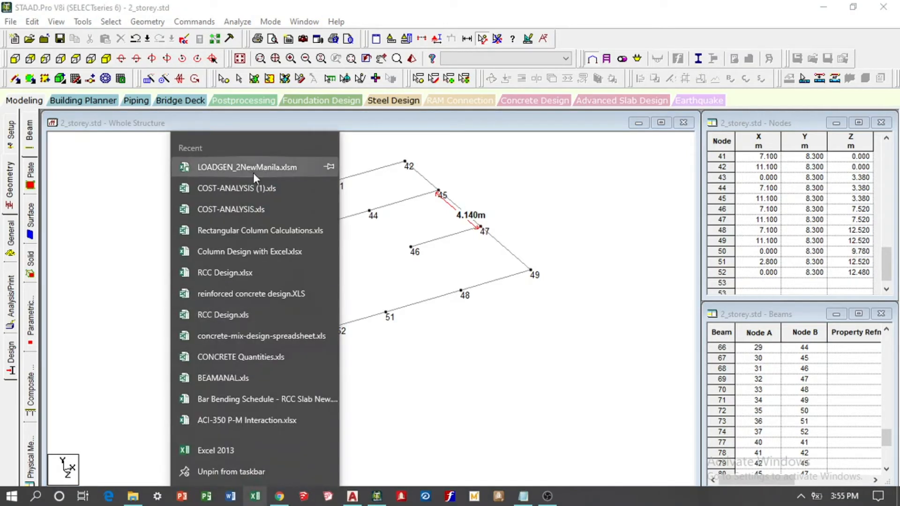
left_click(500, 267)
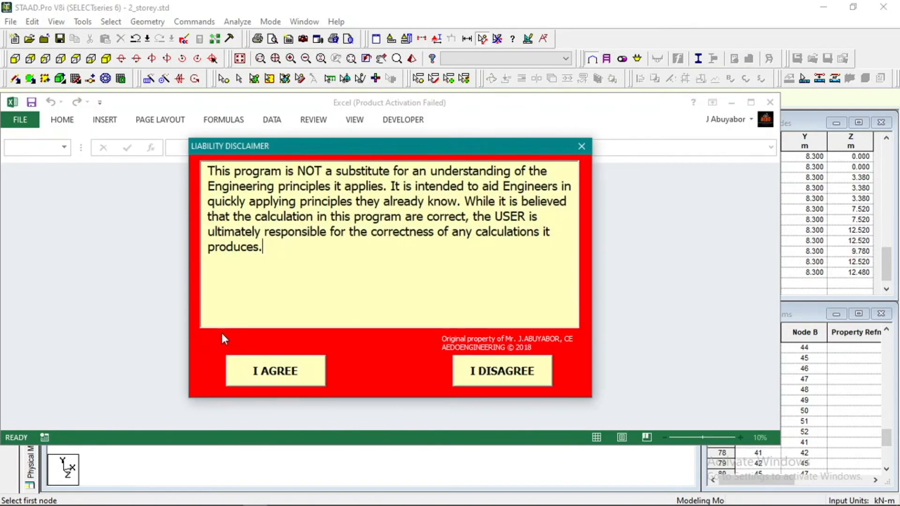
left_click(287, 372)
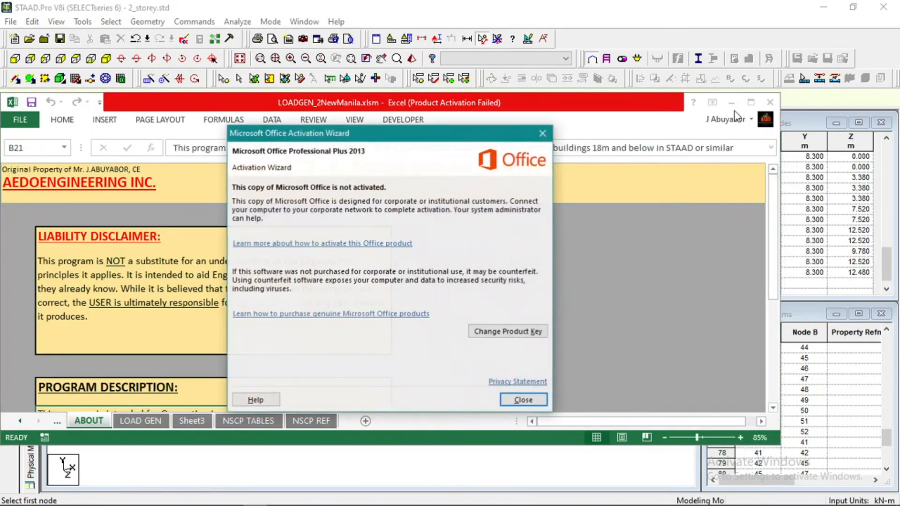
left_click(558, 124)
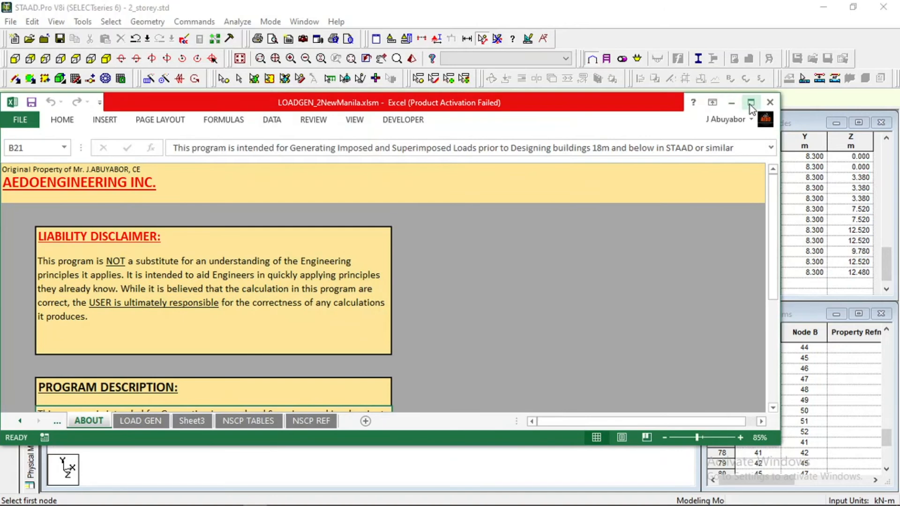
left_click(751, 102)
Calculate the difference between the two measured distances in cell G13 of Sheet3 with =4.14-6.4.
left_click(140, 482)
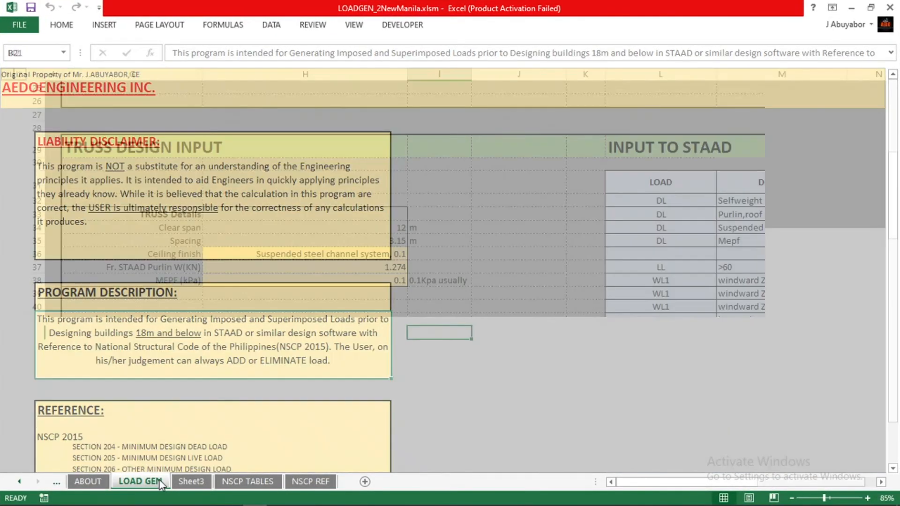
left_click(202, 483)
left_click(289, 248)
type("=1")
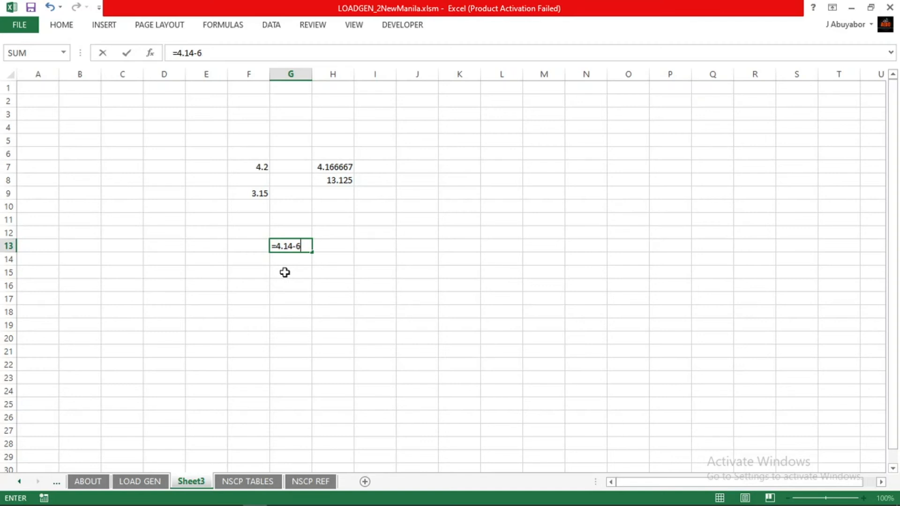
key("Return")
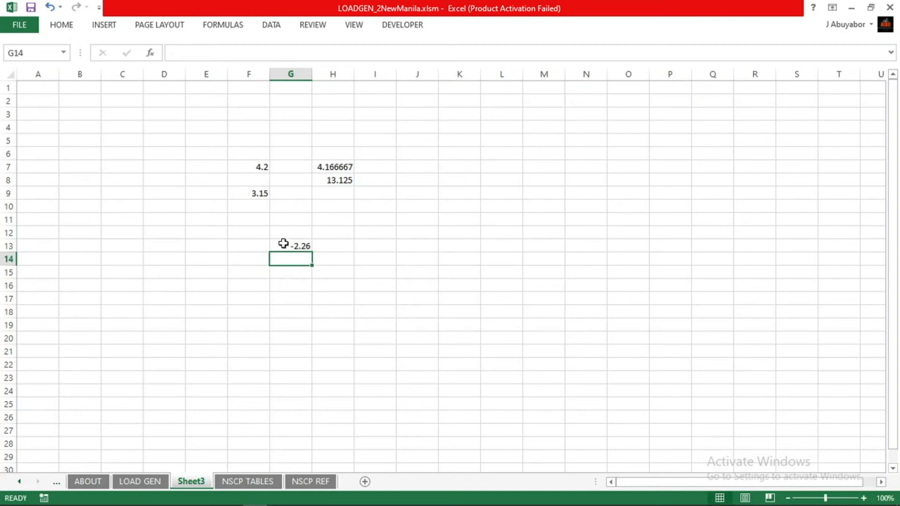
left_click(283, 244)
Switch to STAAD.Pro, accept the auto save, recheck the calculated difference in Excel and return to the model.
mouse_move(344, 503)
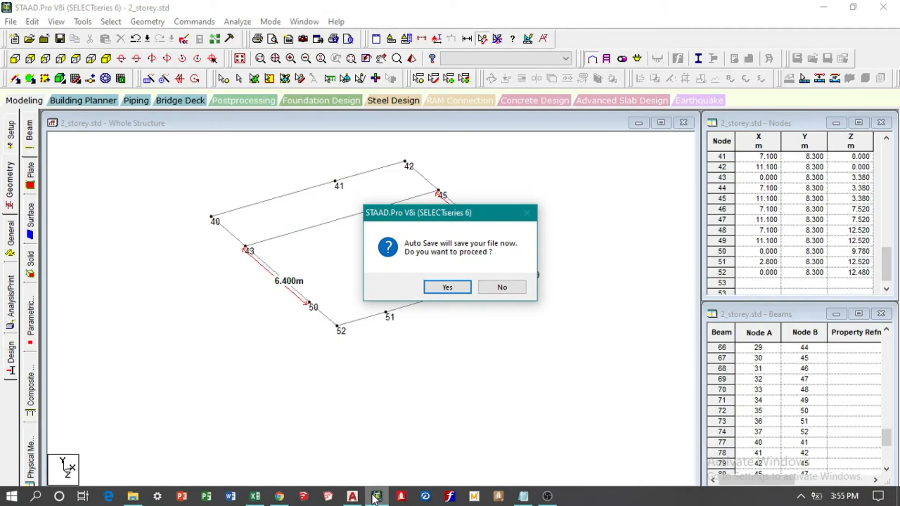
left_click(377, 497)
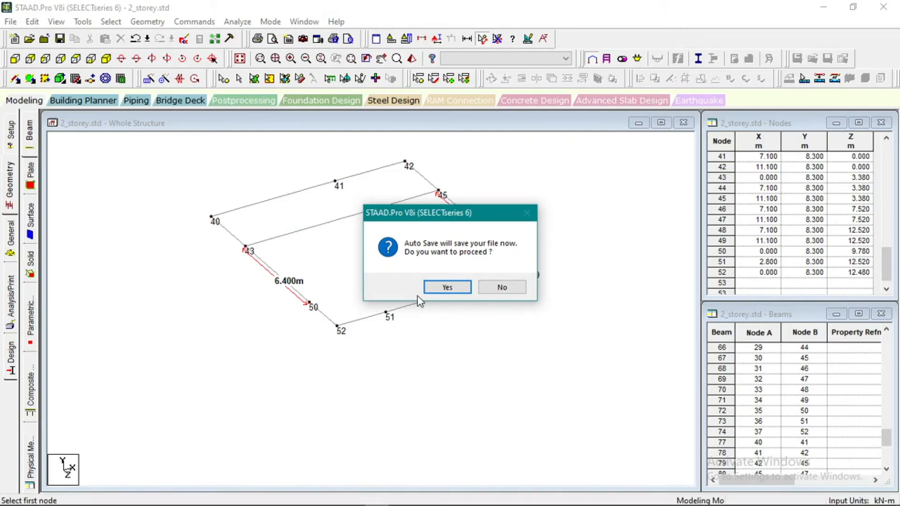
left_click(469, 287)
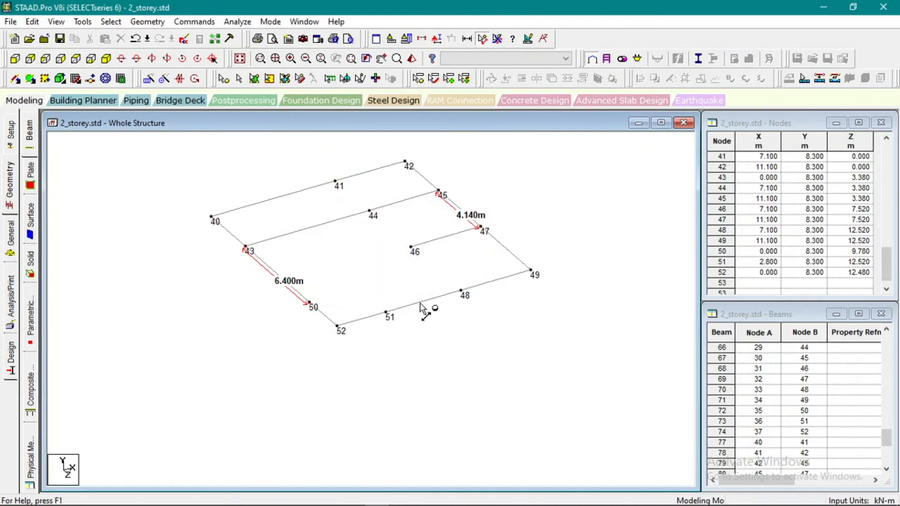
mouse_move(353, 493)
left_click(255, 497)
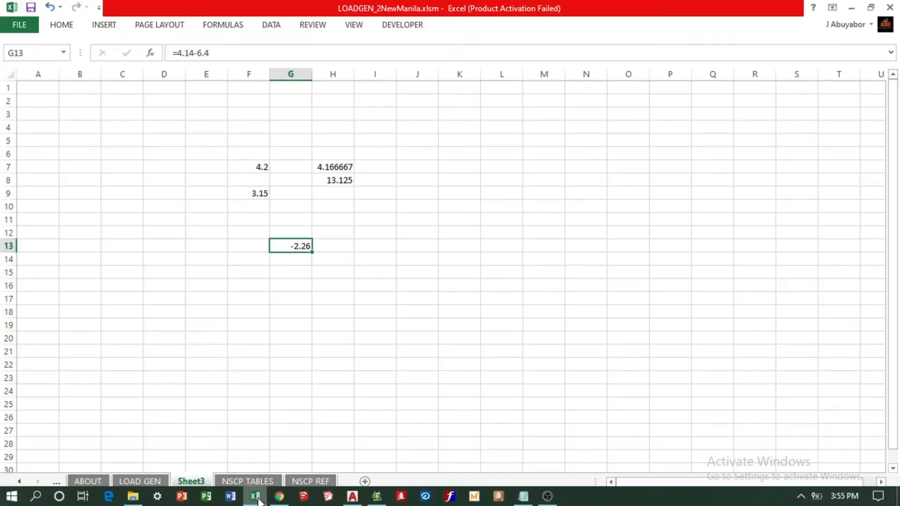
left_click(256, 497)
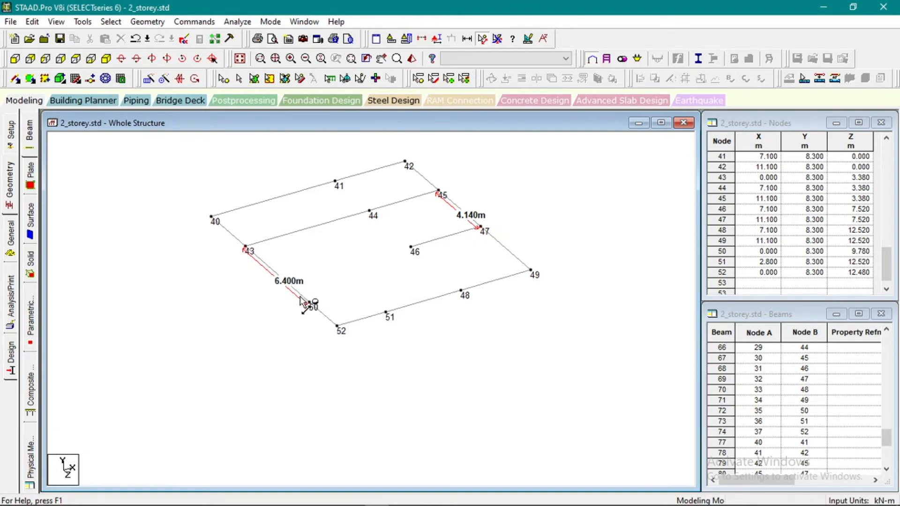
mouse_move(263, 505)
Draw a beam from node 46 to the beam between nodes 43 and 50, inserting a node 4.14 m from node 43.
left_click(16, 78)
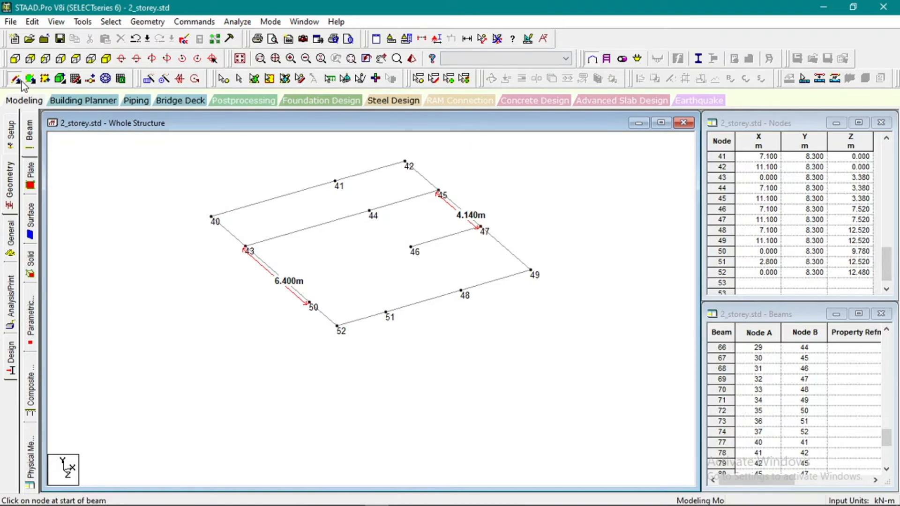
left_click(411, 248)
left_click_drag(412, 249, 292, 291)
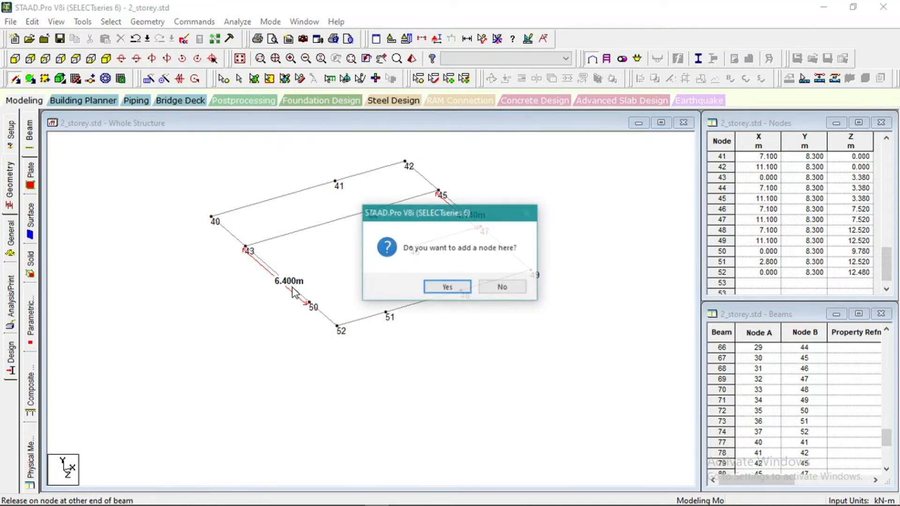
left_click(447, 288)
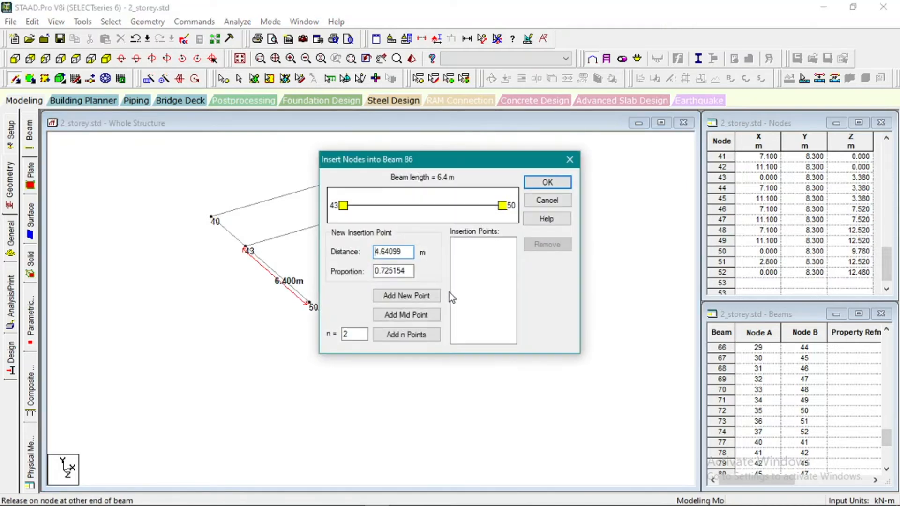
left_click_drag(476, 165, 595, 186)
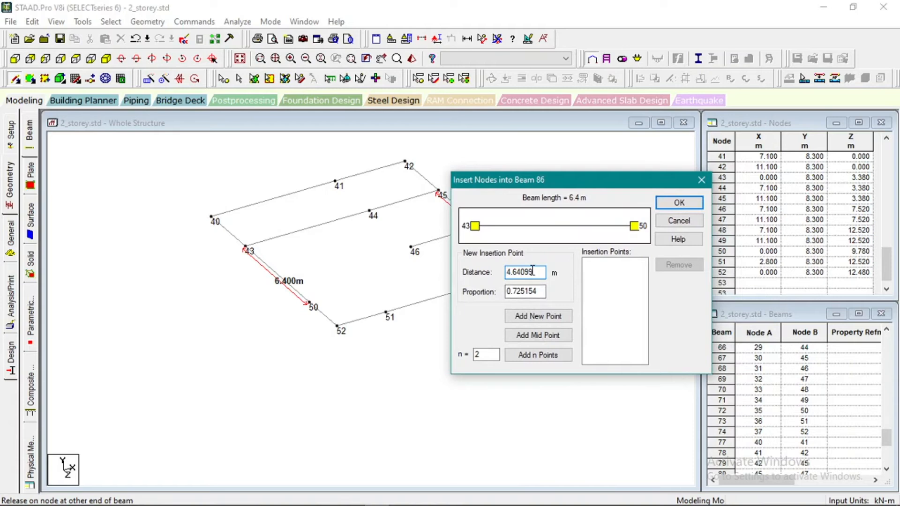
type("14")
left_click(539, 316)
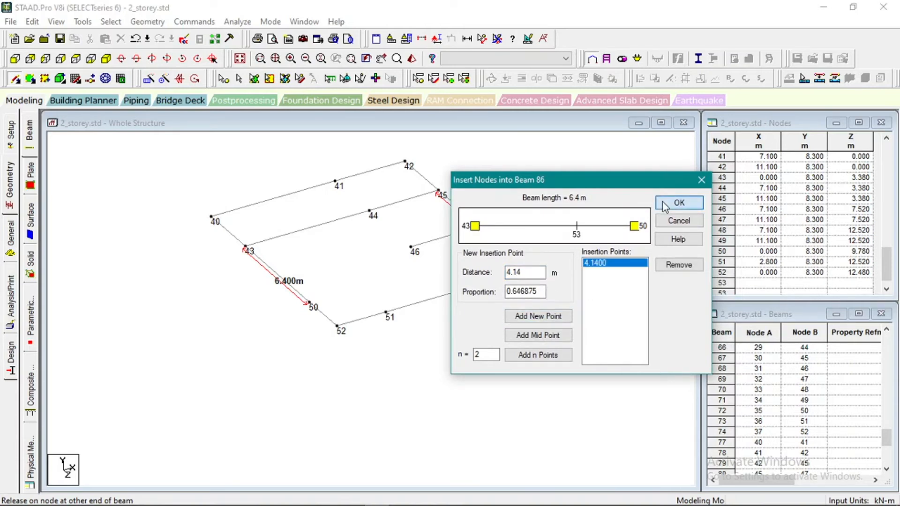
left_click(680, 201)
left_click_drag(310, 278, 287, 283)
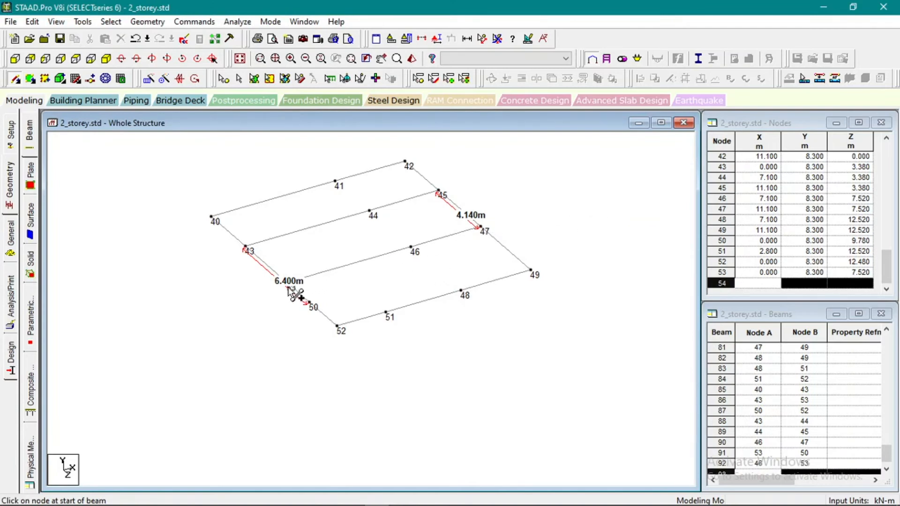
Clear the dimension lines from the roof-level framing and restore the whole structure view.
left_click(497, 39)
scroll(416, 307, "down", 1)
scroll(415, 306, "down", 1)
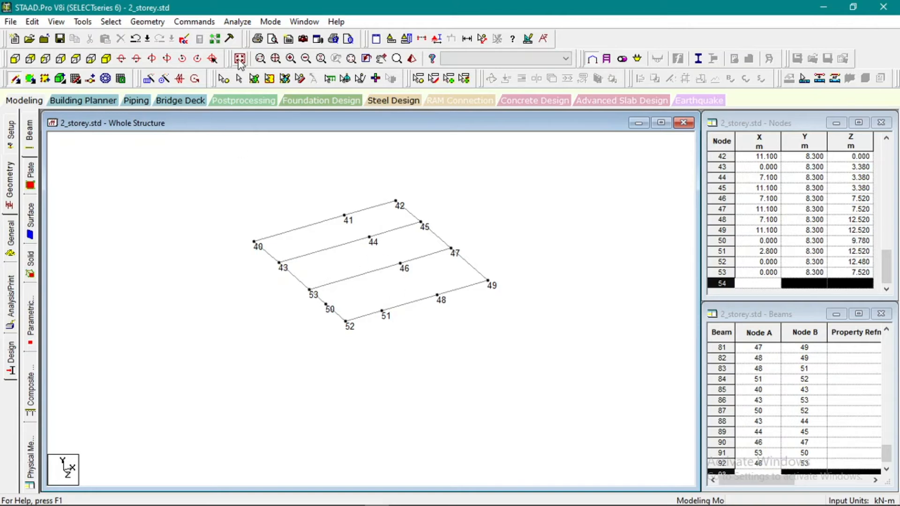
left_click(239, 58)
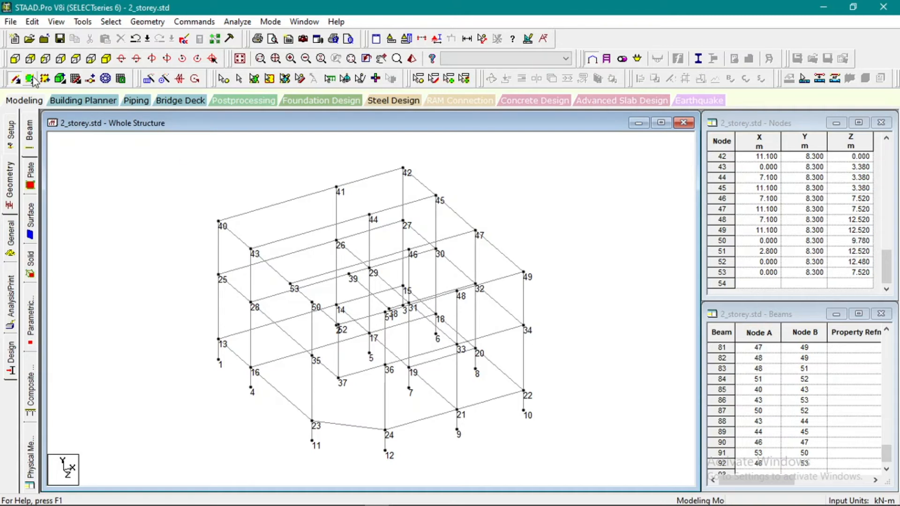
Isolate the roof-level beams from the side elevation and show only them in an isometric view.
left_click(45, 59)
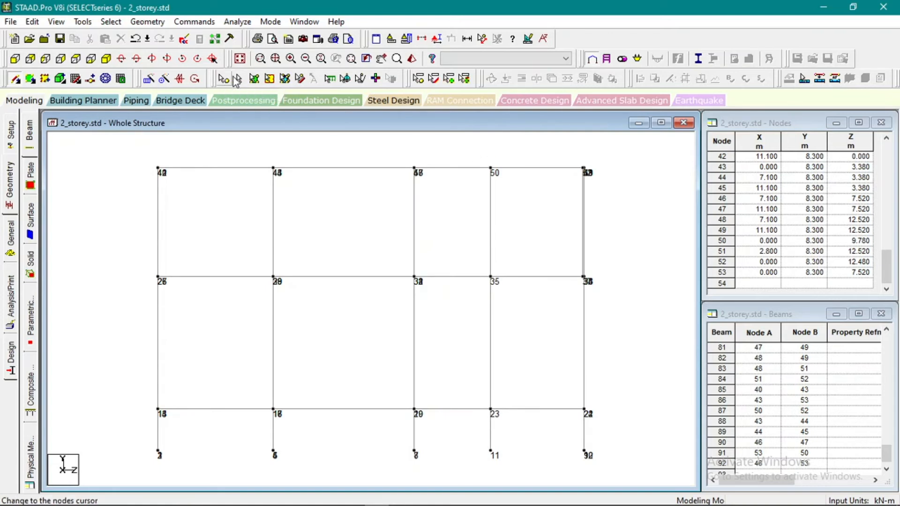
left_click(238, 79)
left_click_drag(133, 154, 589, 188)
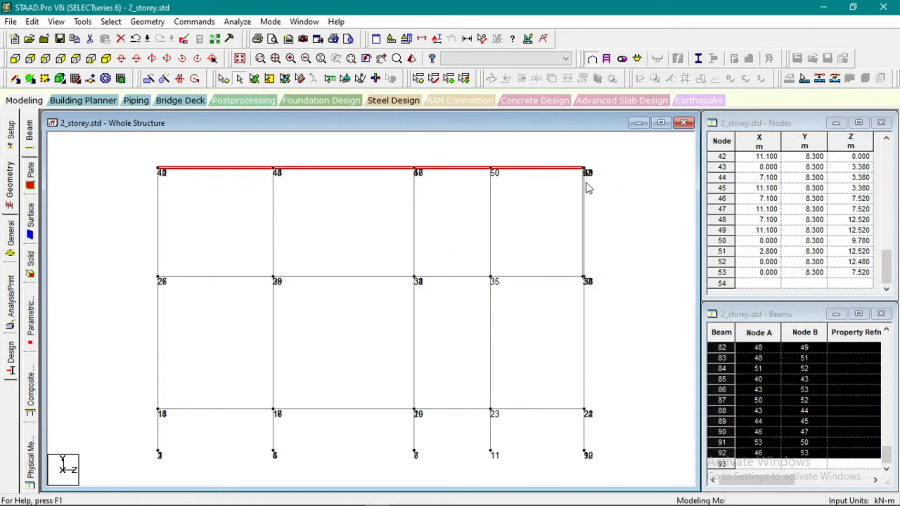
left_click(56, 21)
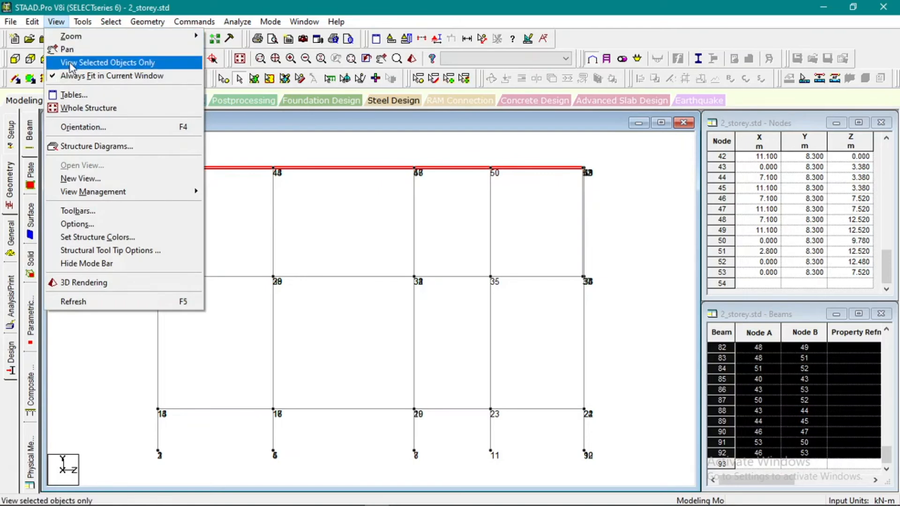
left_click(106, 61)
left_click(106, 59)
left_click(152, 181)
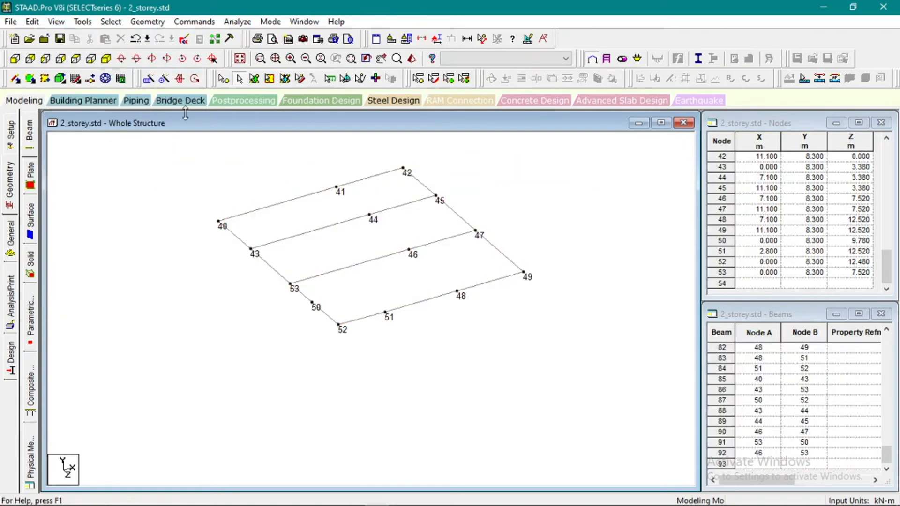
Draw roof beams connecting nodes 41, 44, 46 and 48 in sequence, and restore the whole structure view.
left_click(15, 78)
left_click(336, 187)
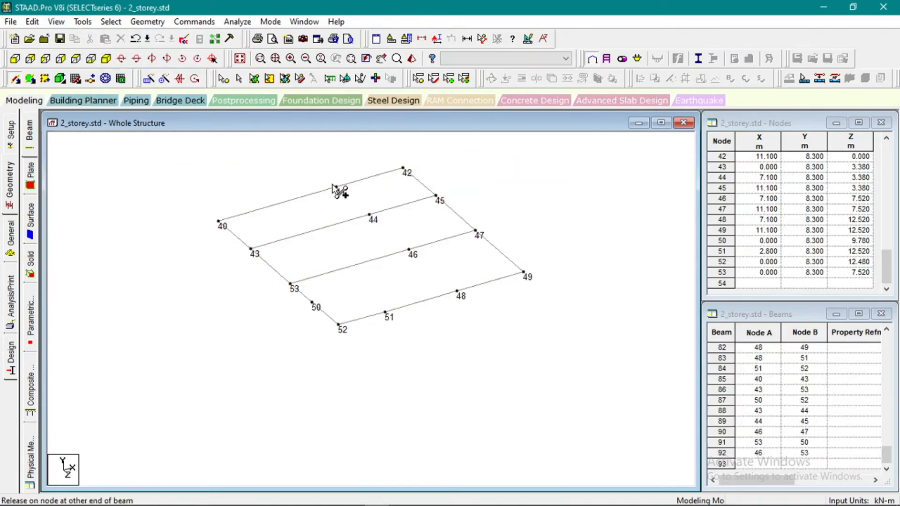
left_click(370, 215)
left_click_drag(371, 216, 458, 292)
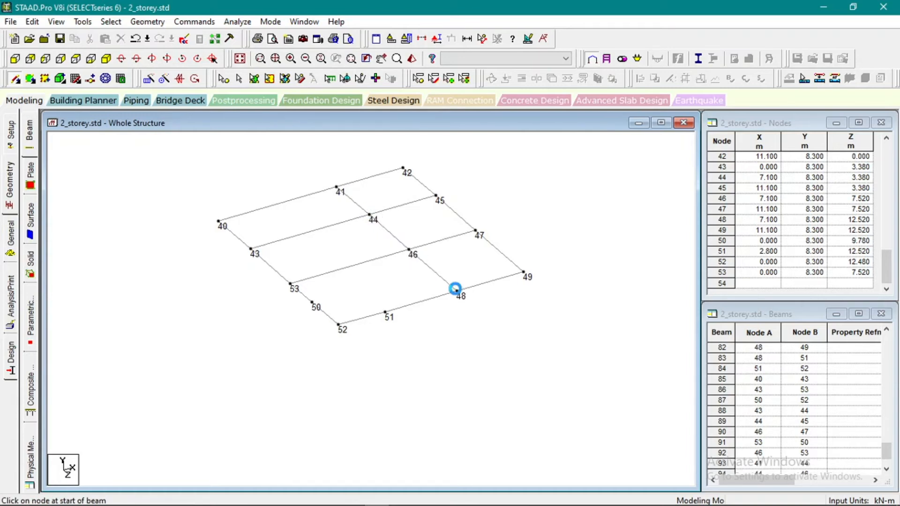
left_click(241, 59)
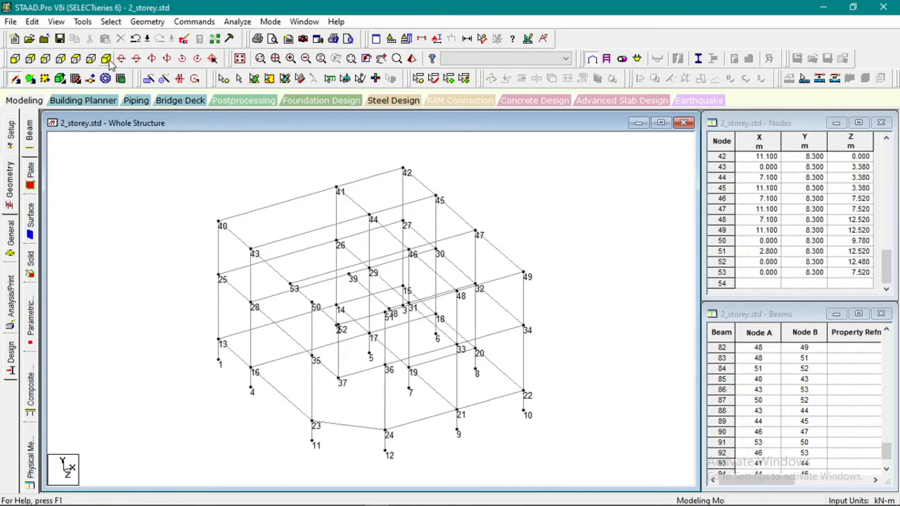
Measure the heights of the three column segments along the outer column line in the side elevation, from base to roof.
left_click(46, 59)
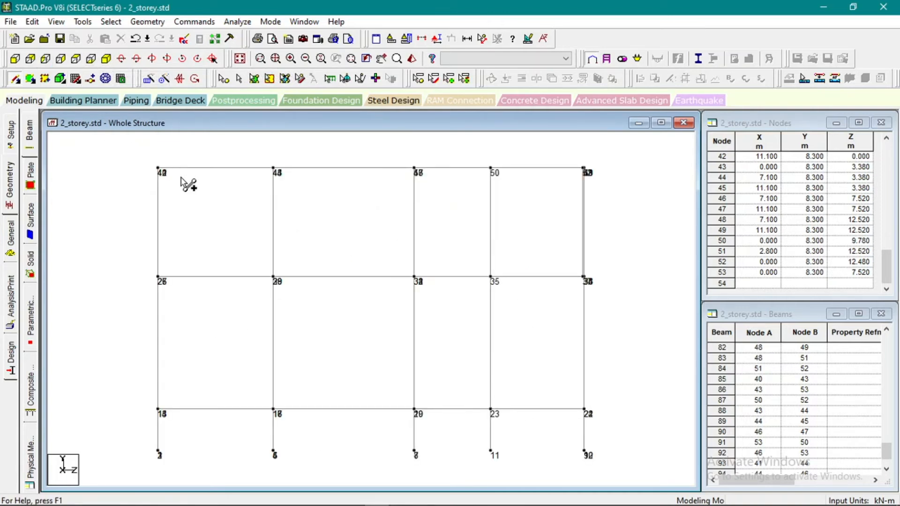
scroll(227, 230, "down", 2)
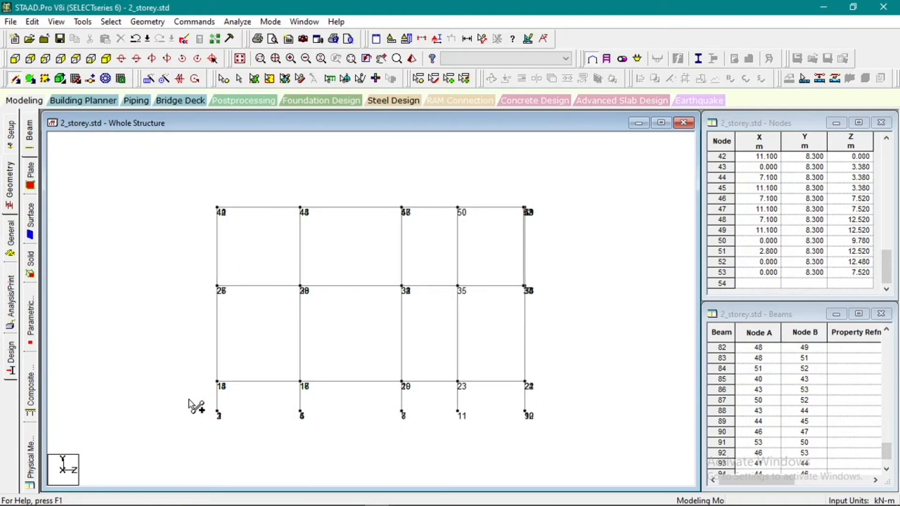
left_click(479, 40)
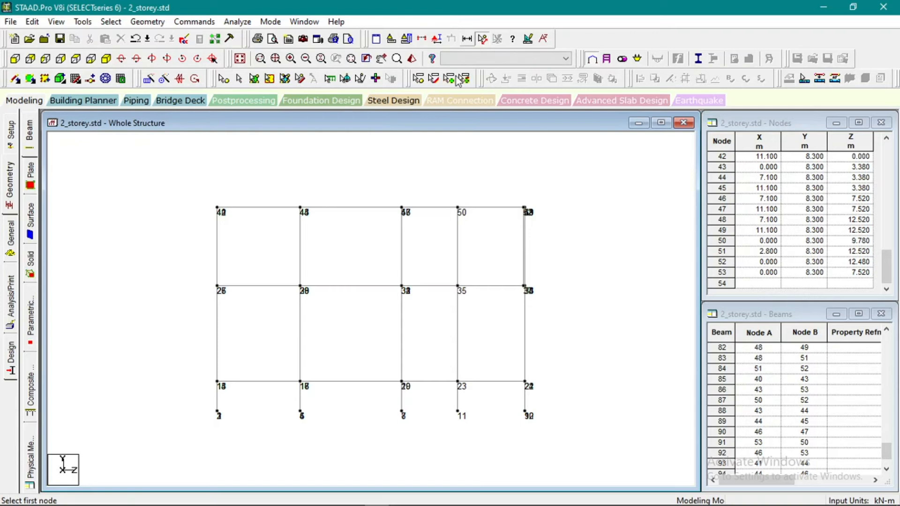
left_click(217, 412)
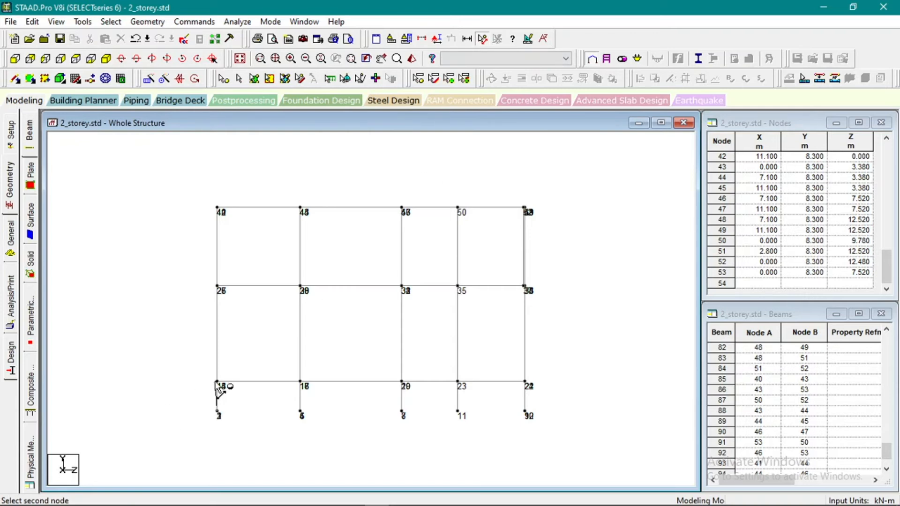
left_click(218, 383)
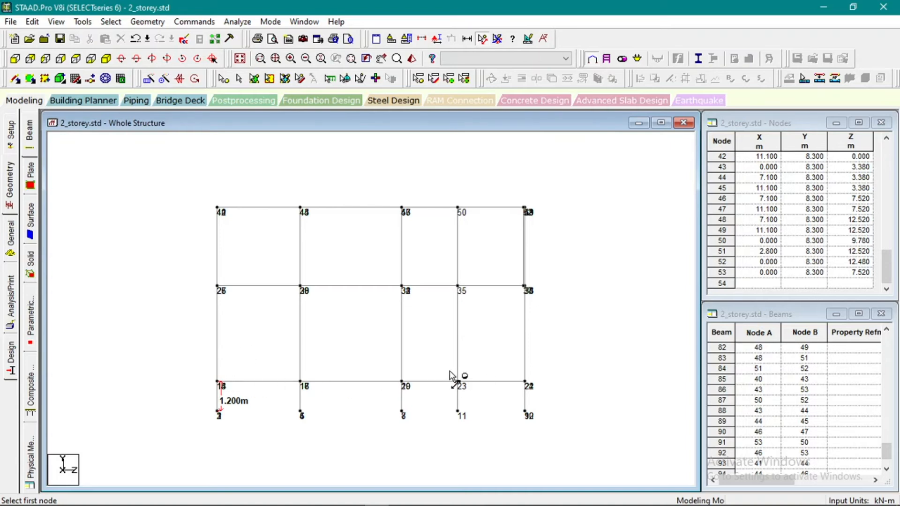
left_click(217, 382)
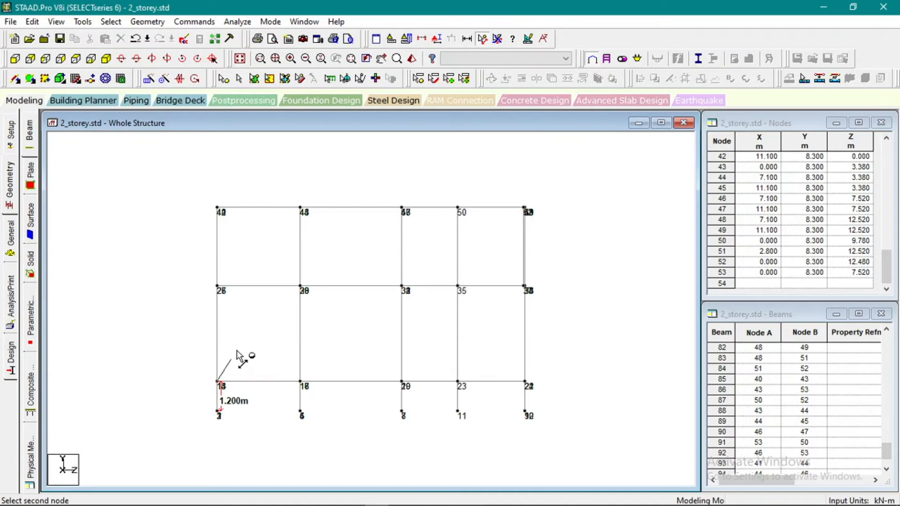
left_click(218, 286)
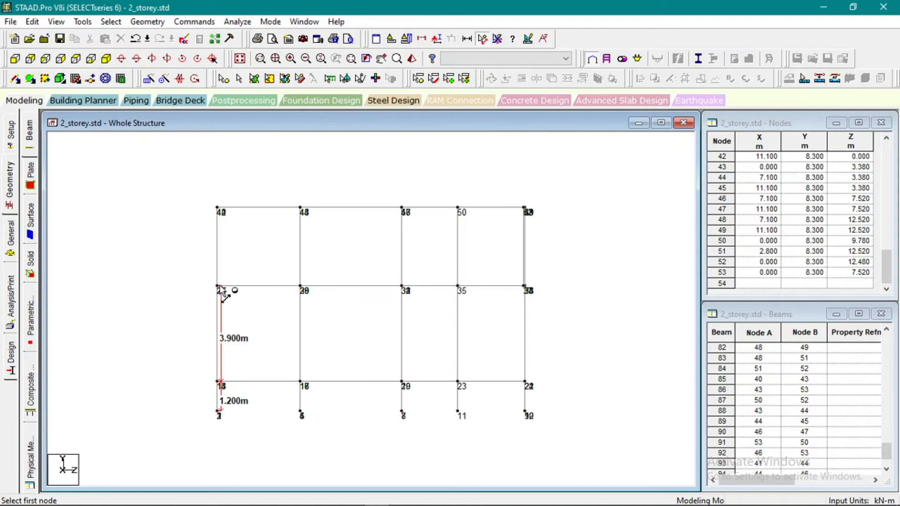
left_click(218, 287)
left_click(218, 208)
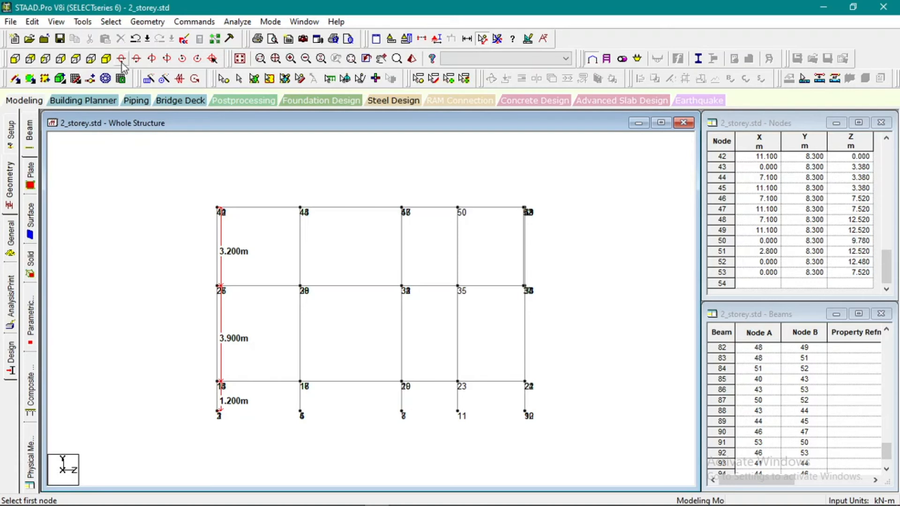
Clear the storey height dimensions in the isometric view and open the General section property settings.
left_click(108, 60)
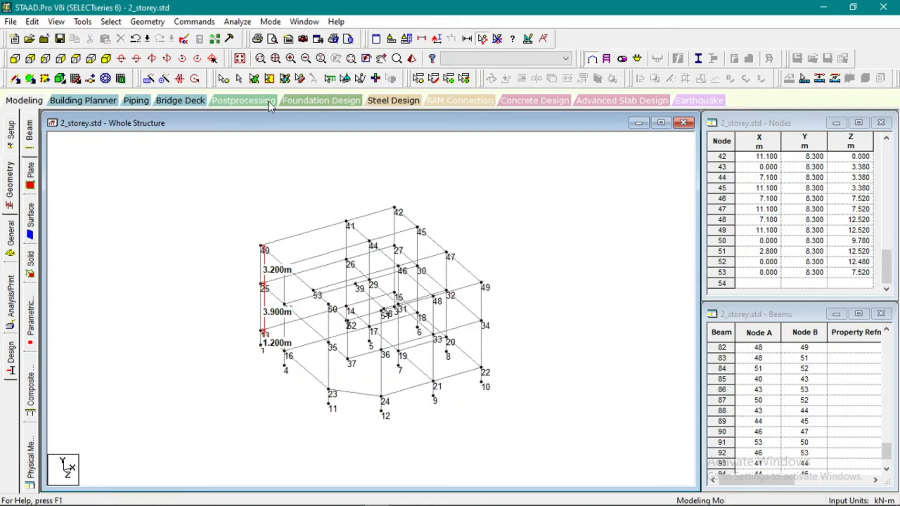
left_click(498, 40)
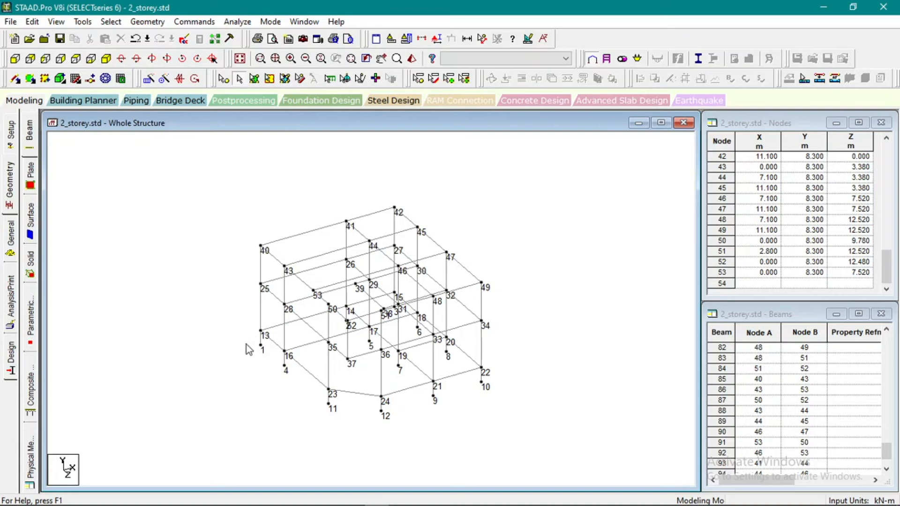
scroll(262, 368, "up", 3)
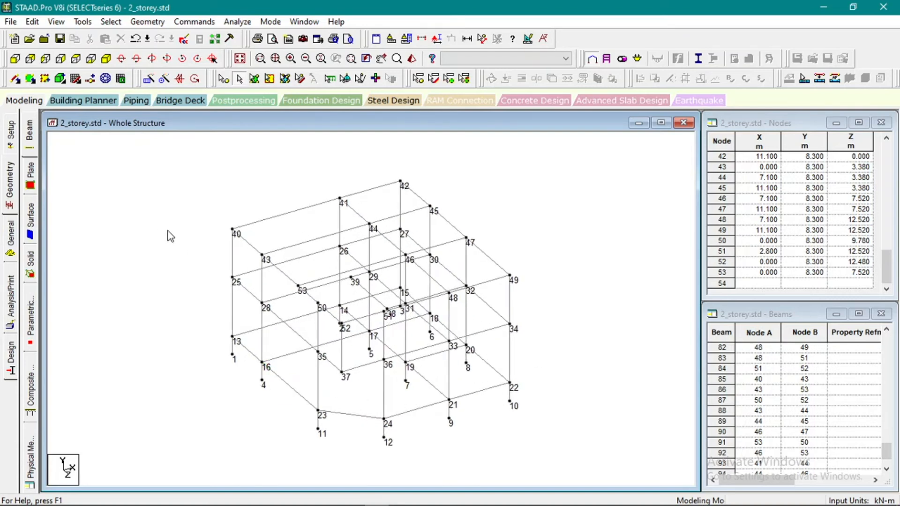
left_click(9, 190)
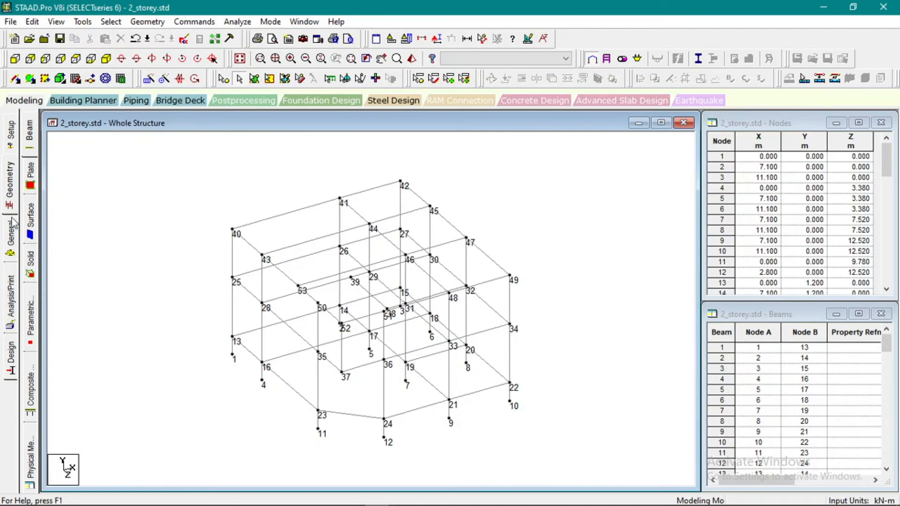
left_click(11, 236)
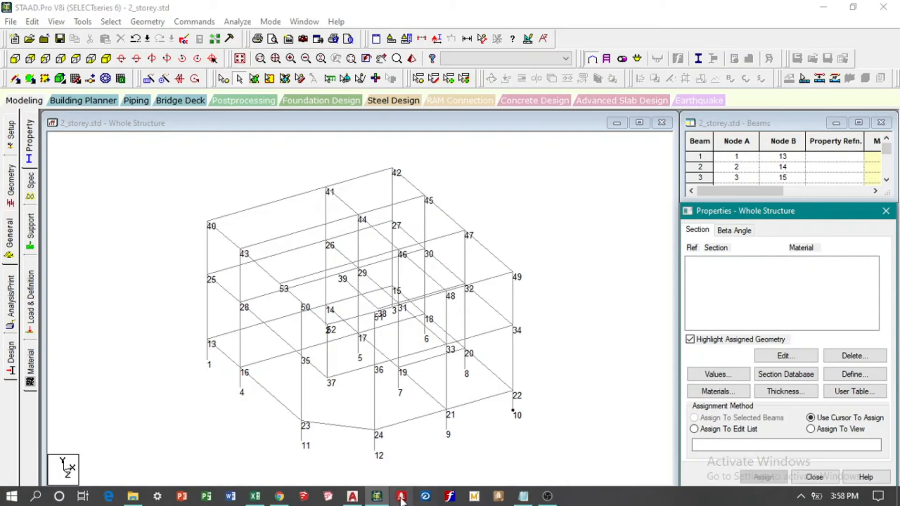
Switch to AutoCAD, examine the column layout on the ground floor plan, and return to STAAD.Pro.
left_click(352, 496)
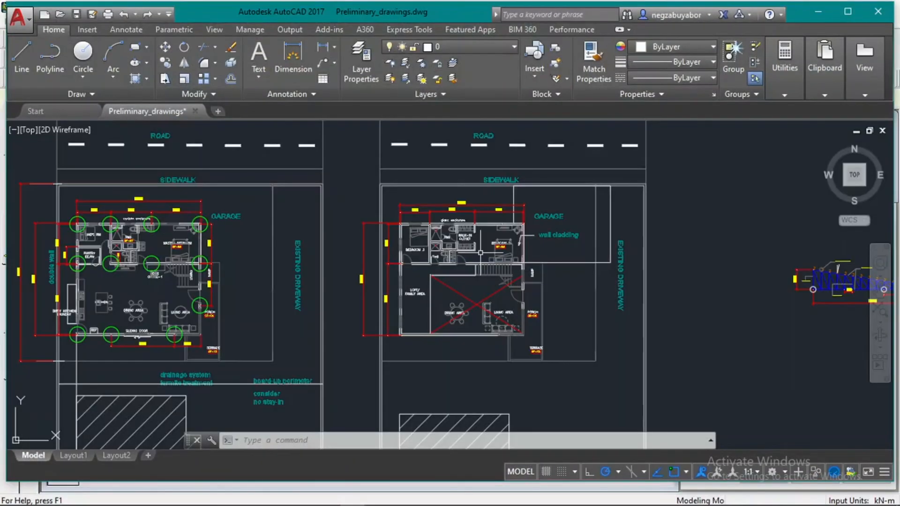
scroll(510, 256, "down", 5)
scroll(529, 260, "up", 4)
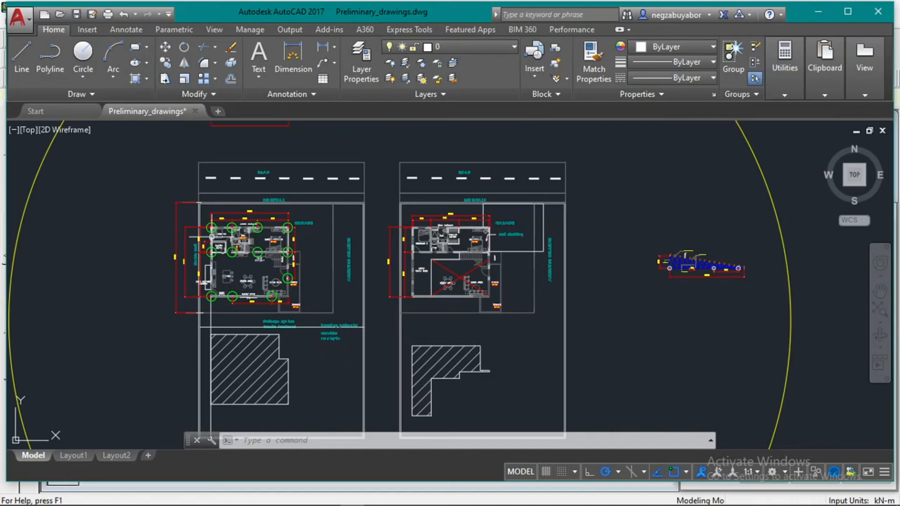
scroll(213, 238, "up", 2)
scroll(199, 282, "up", 2)
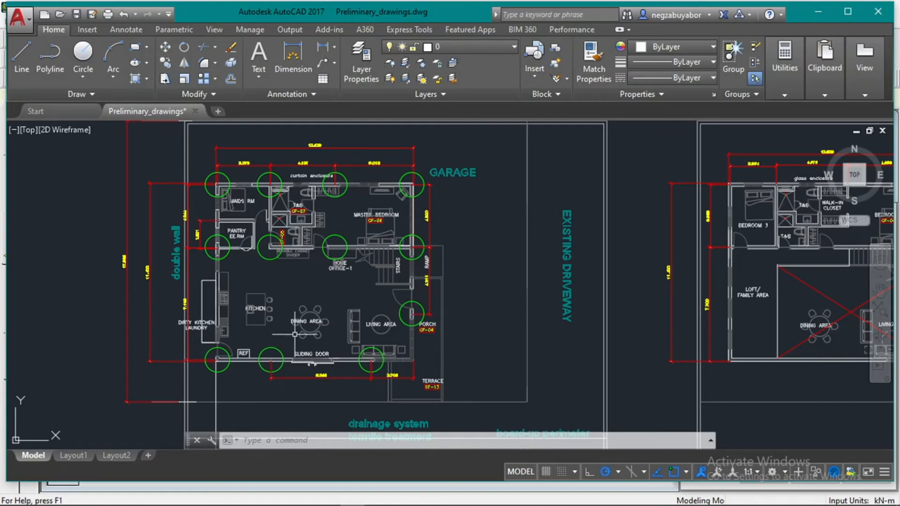
mouse_move(303, 336)
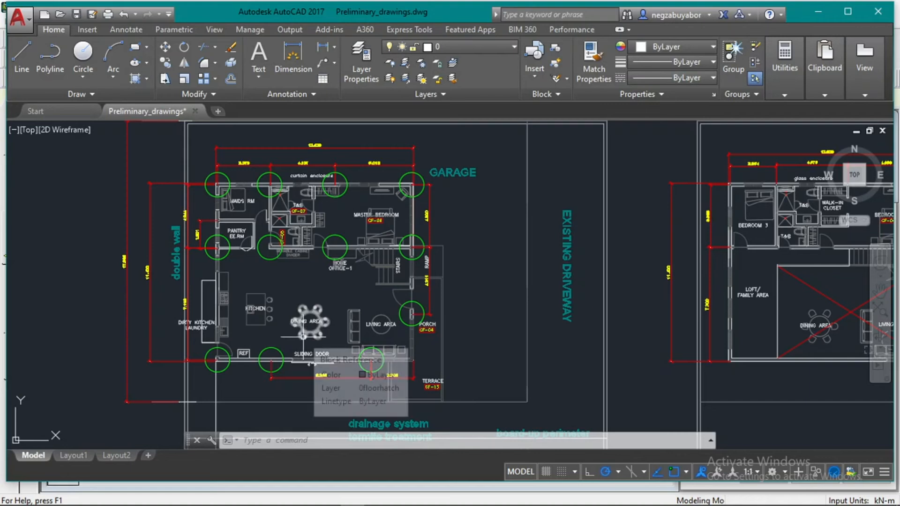
mouse_move(461, 498)
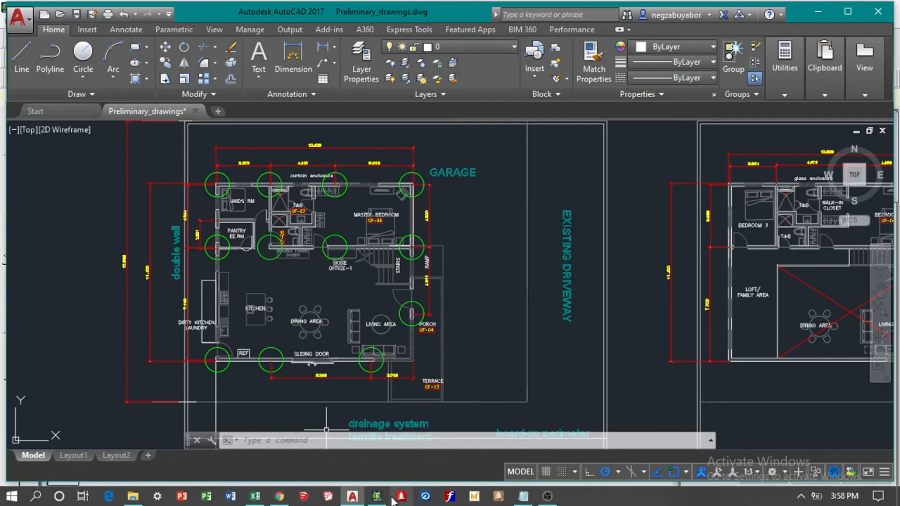
left_click(376, 496)
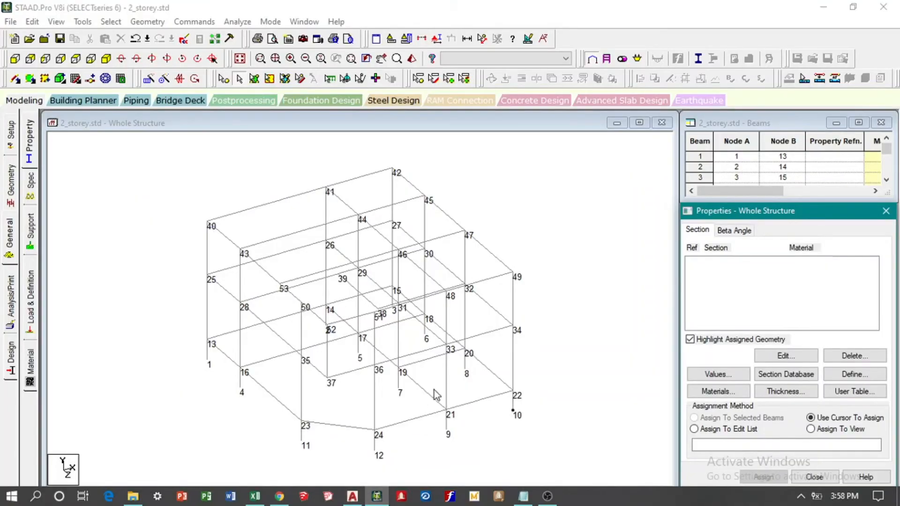
Define and add a rectangular concrete section with YD 0.3 m and ZD 0.3 m.
left_click(856, 375)
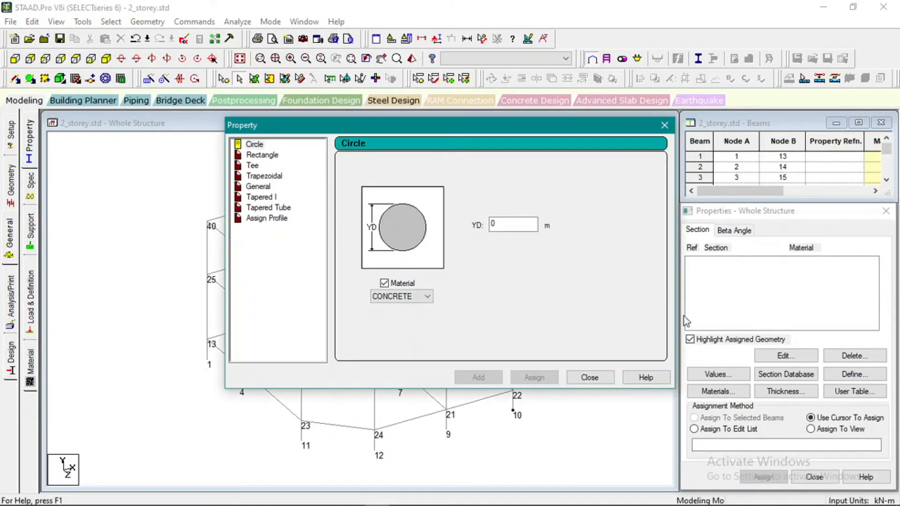
left_click(263, 155)
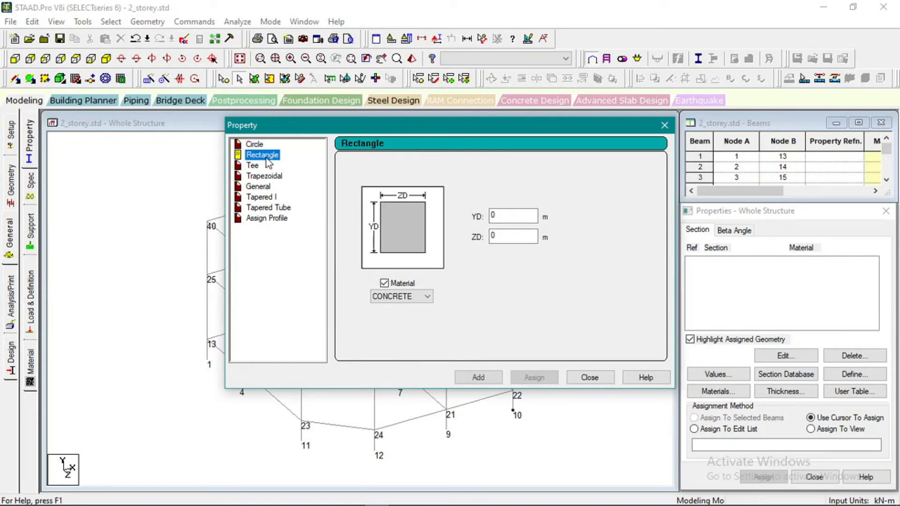
left_click(505, 216)
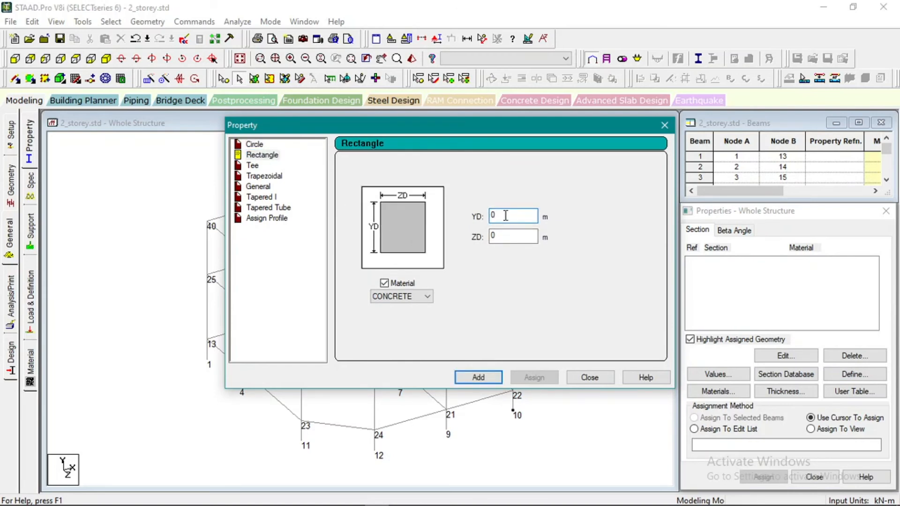
type(".3")
left_click(425, 296)
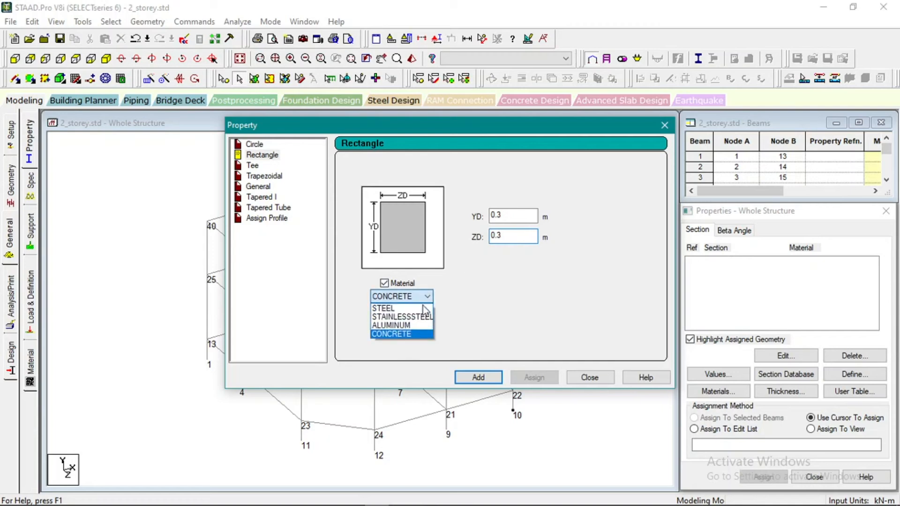
left_click(424, 335)
left_click(480, 379)
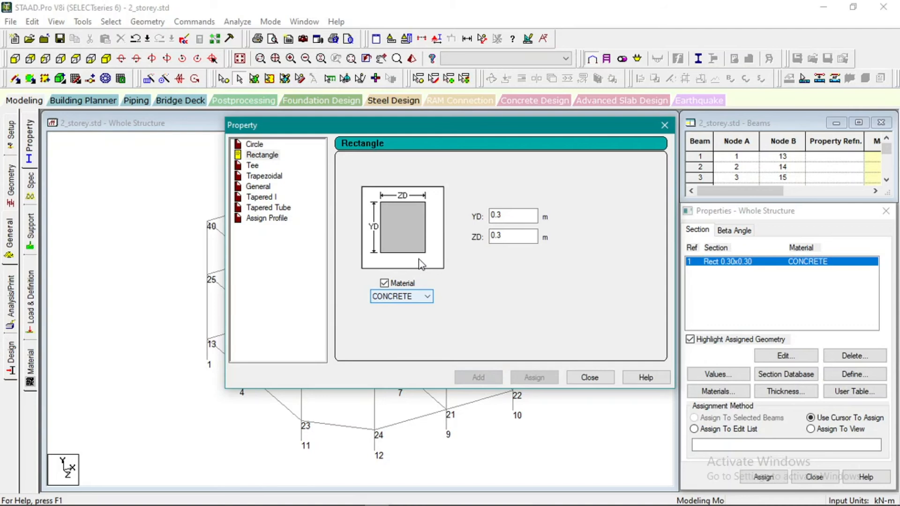
Set ZD to 0.4 m for another rectangular concrete section.
left_click(507, 217)
left_click(507, 235)
left_click(499, 216)
left_click(503, 235)
type(".4")
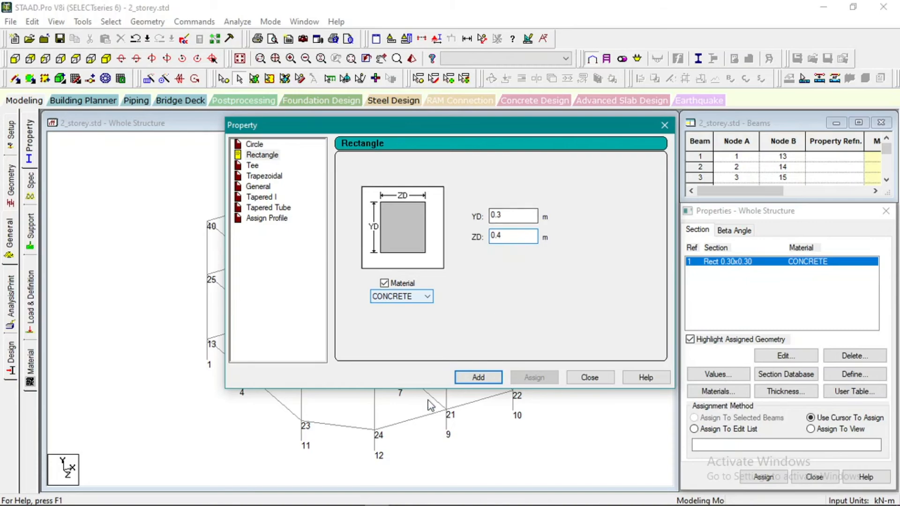
Switch to AutoCAD, check the ground floor plan again, and return to STAAD.Pro.
left_click(354, 495)
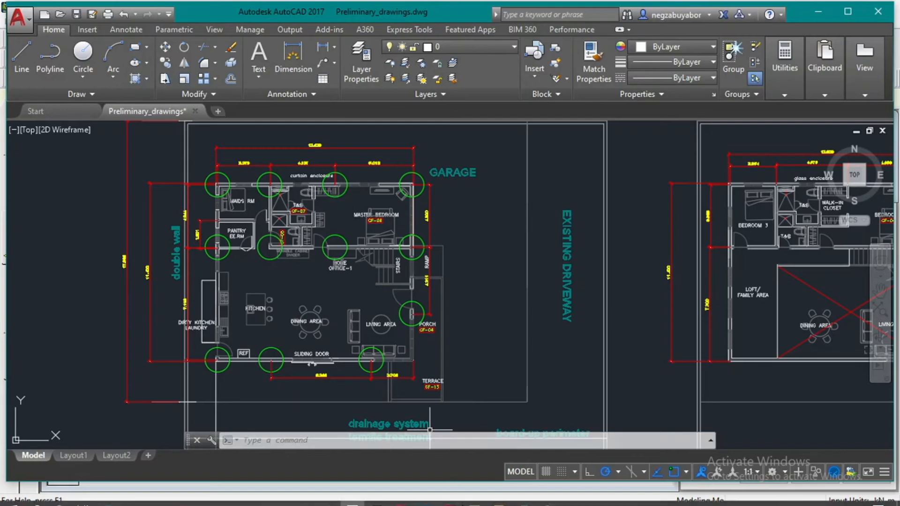
left_click(378, 497)
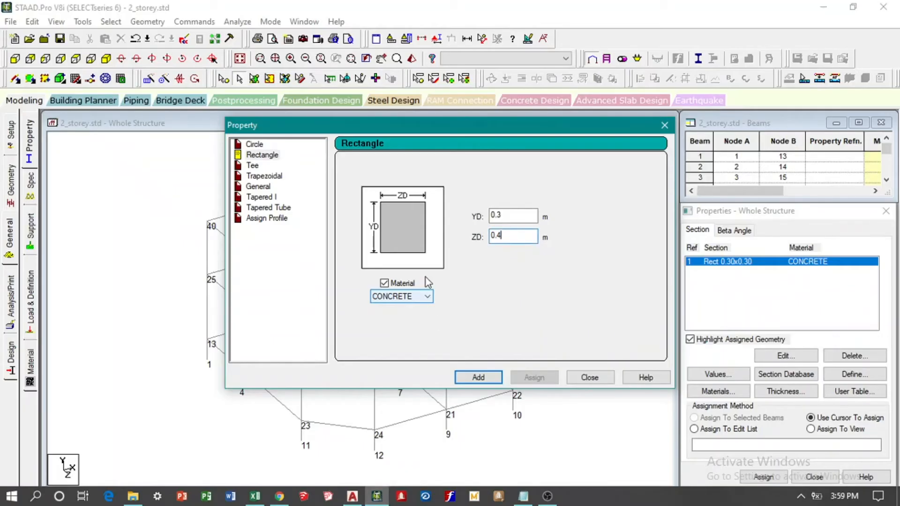
left_click(507, 215)
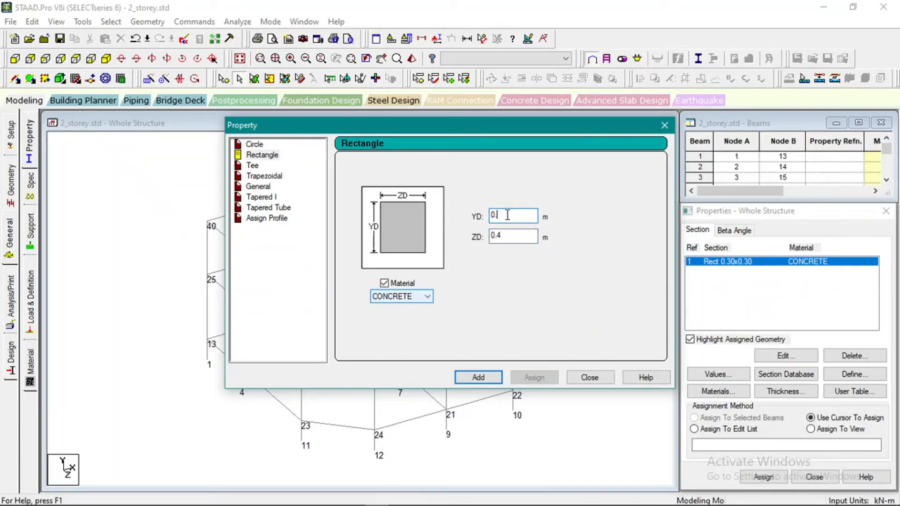
left_click(516, 236)
type("0")
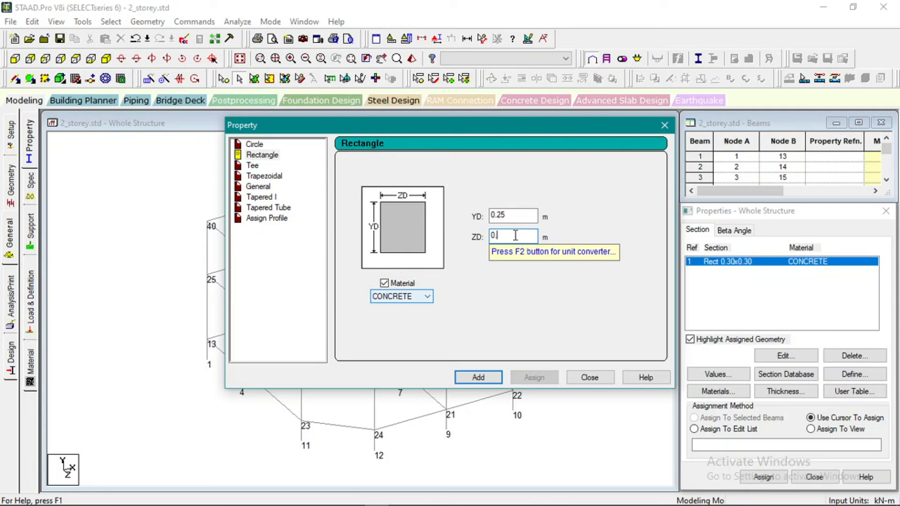
type(".4.")
Add a rectangular concrete section with YD 0.3 m and ZD 0.4 m, and close the section definition.
double_click(509, 216)
type("0.3")
double_click(513, 236)
type("0")
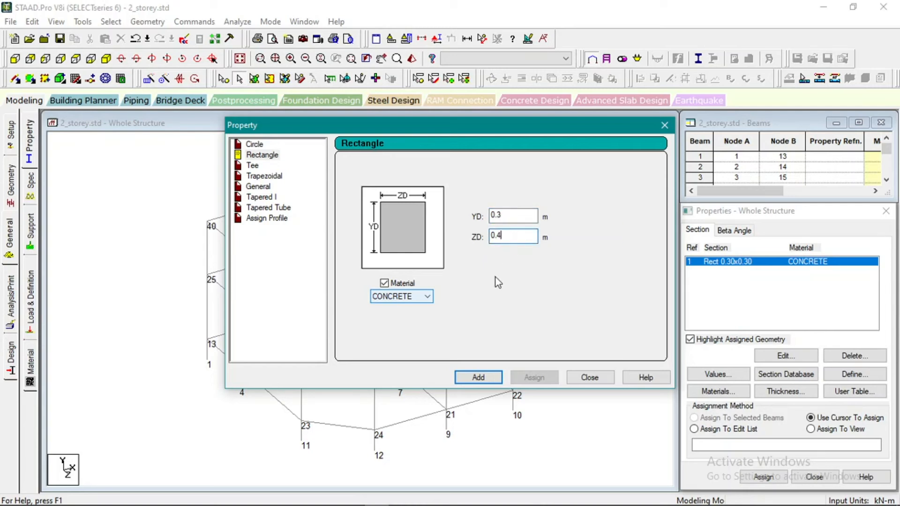
left_click(428, 297)
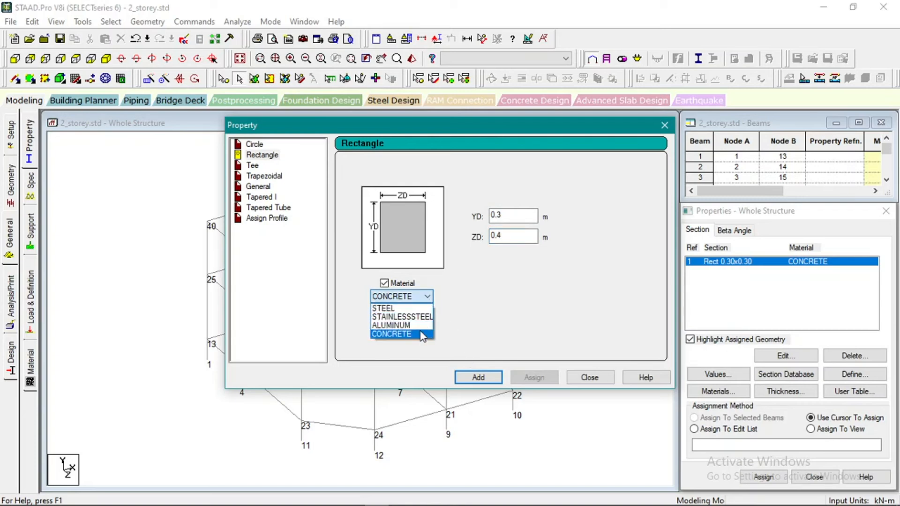
left_click(420, 334)
left_click(478, 377)
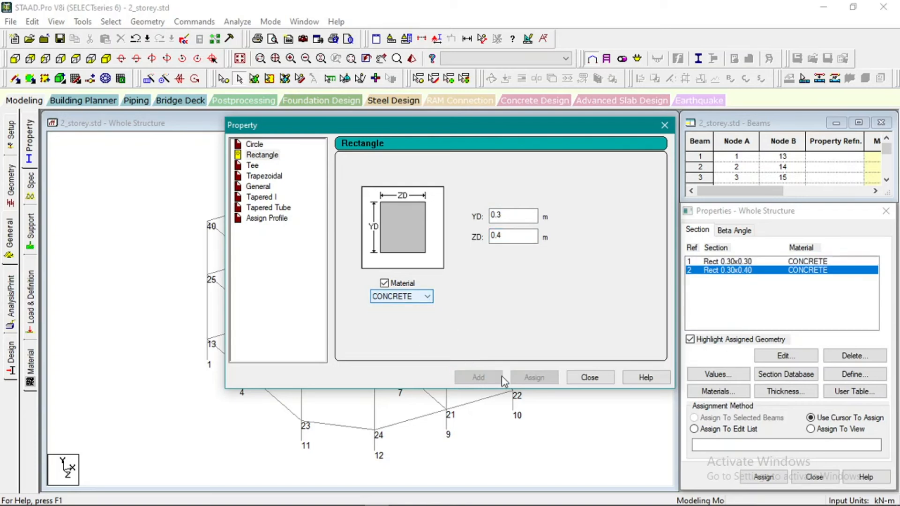
left_click(586, 379)
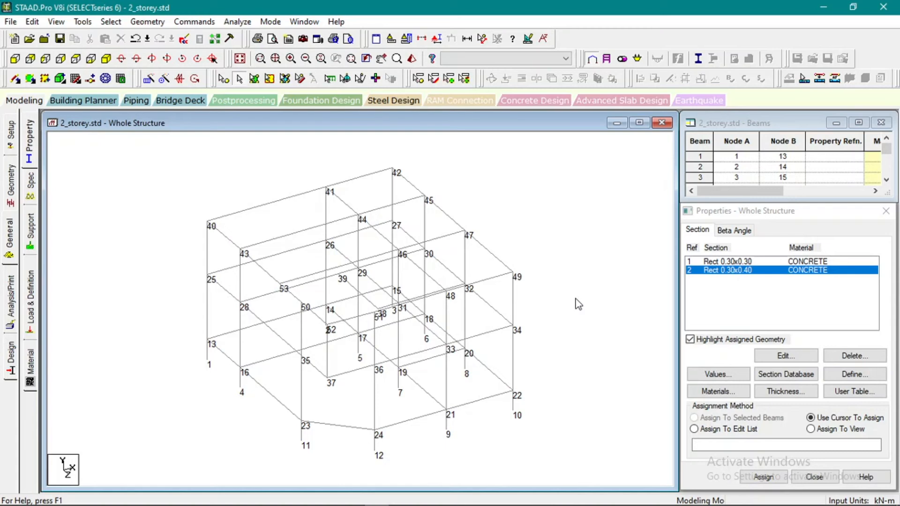
left_click(706, 262)
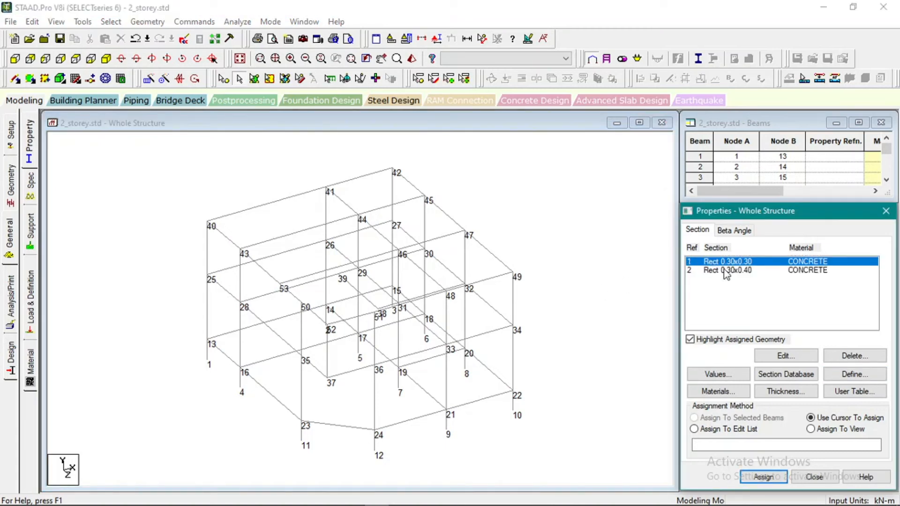
left_click(727, 271)
left_click(717, 262)
left_click(710, 273)
left_click(713, 264)
left_click(720, 271)
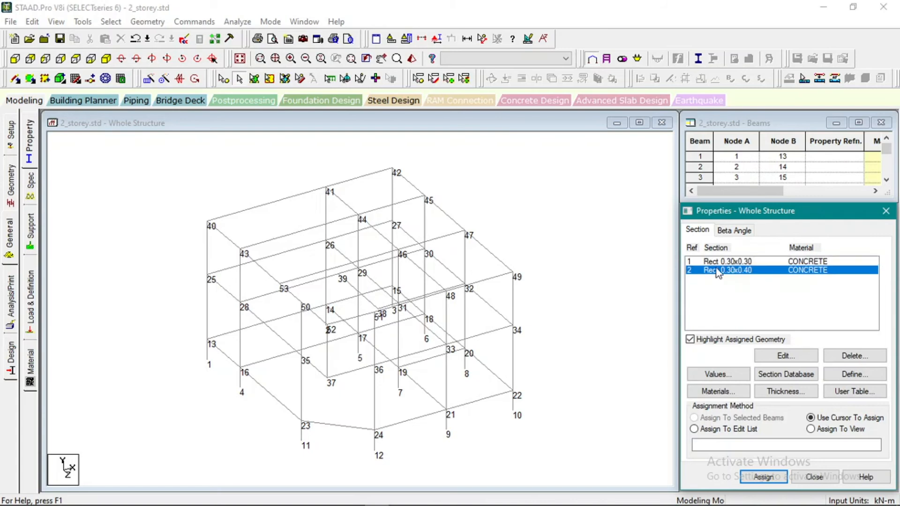
left_click(713, 262)
left_click(714, 272)
left_click(715, 263)
left_click(716, 272)
left_click(715, 263)
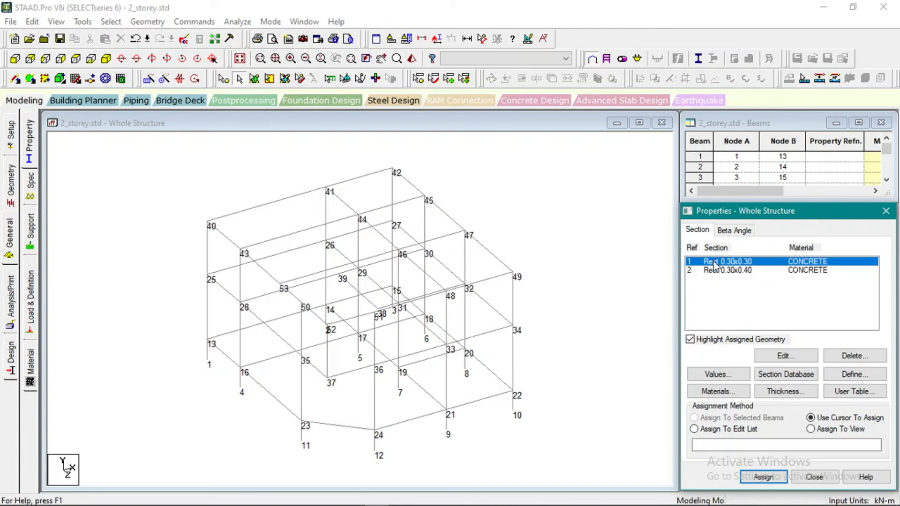
left_click(716, 272)
left_click(714, 264)
left_click(713, 274)
left_click(715, 264)
left_click(717, 272)
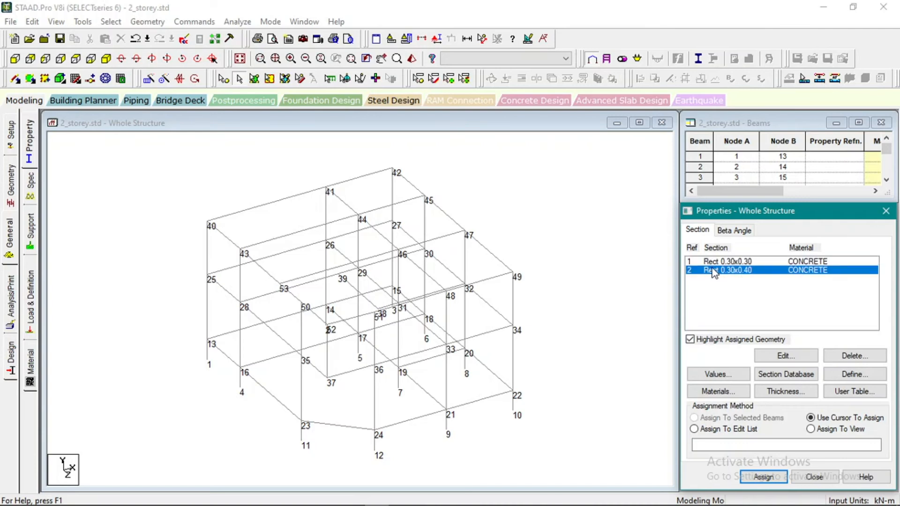
left_click(715, 262)
left_click(589, 229)
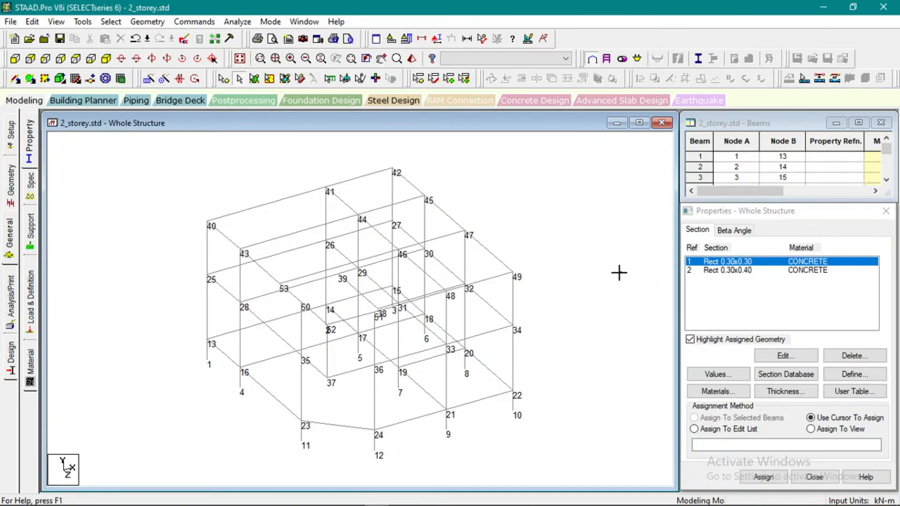
left_click(725, 270)
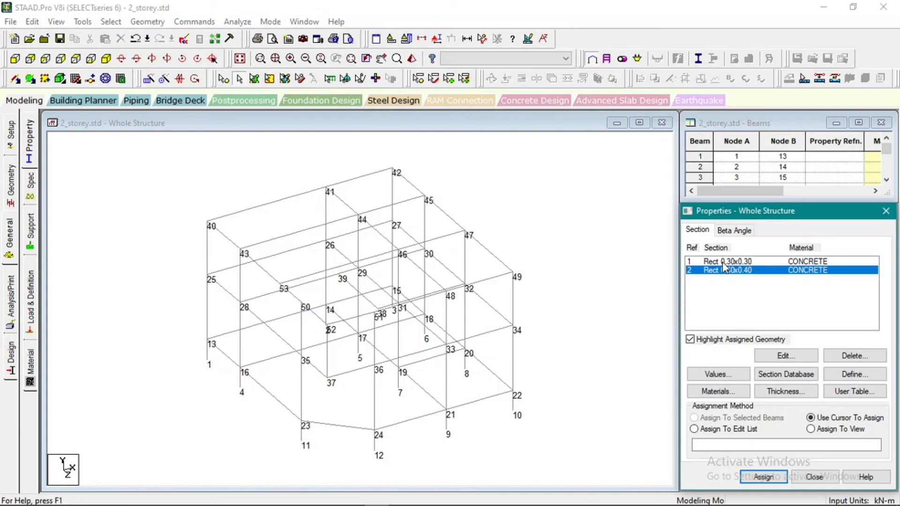
Assign the Rect 0.30x0.30 concrete section to all members parallel to the Y axis.
left_click(724, 262)
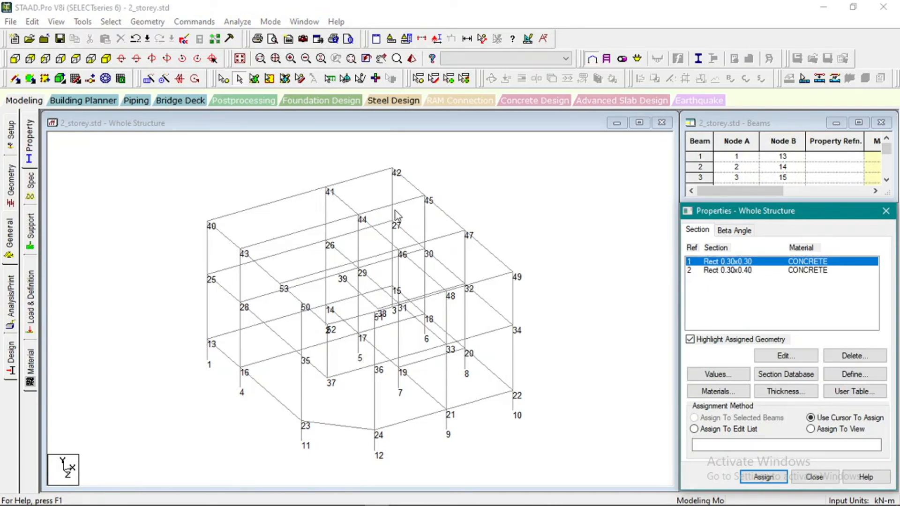
left_click(111, 22)
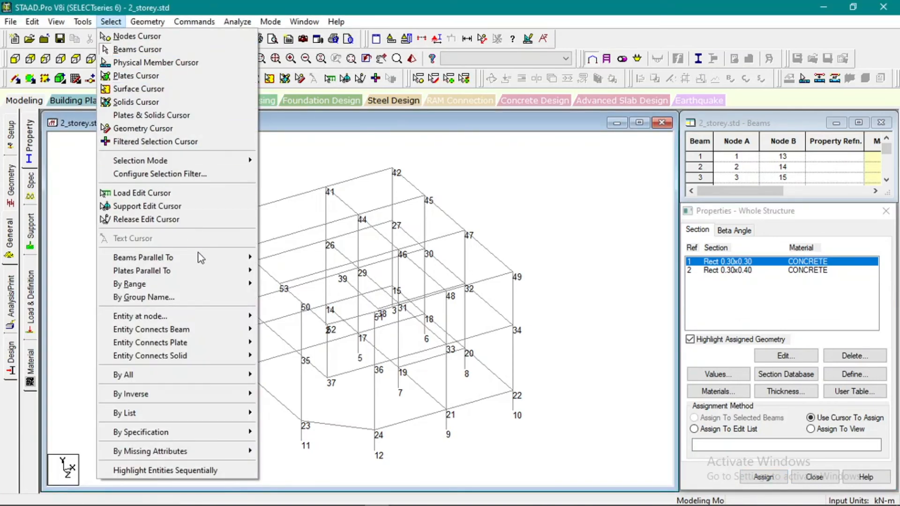
mouse_move(204, 261)
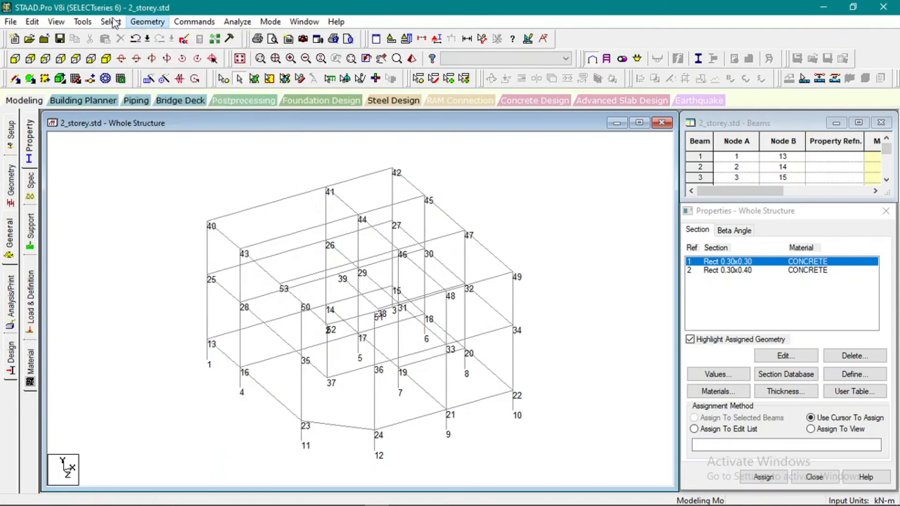
mouse_move(169, 260)
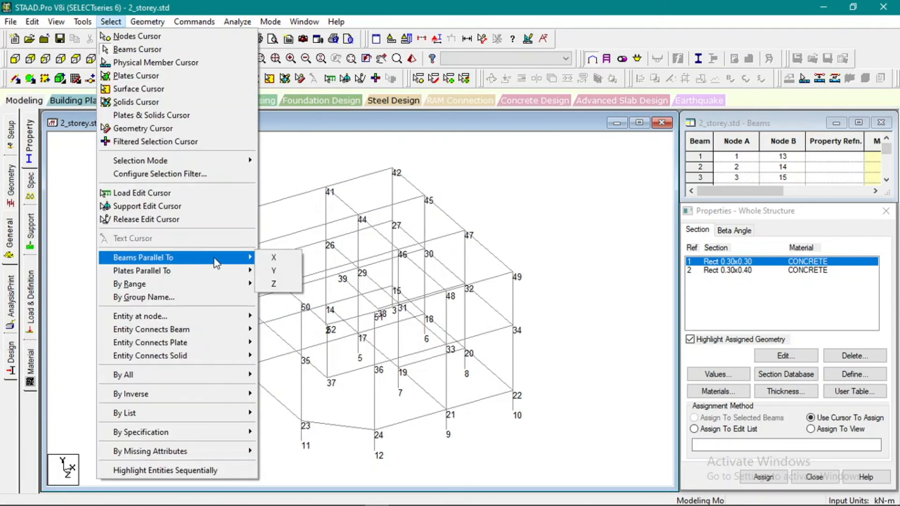
left_click(275, 271)
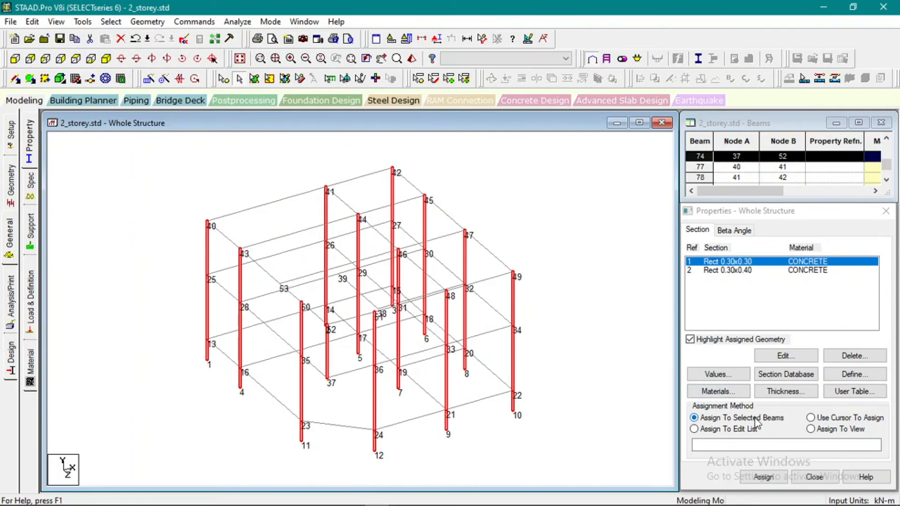
left_click(765, 478)
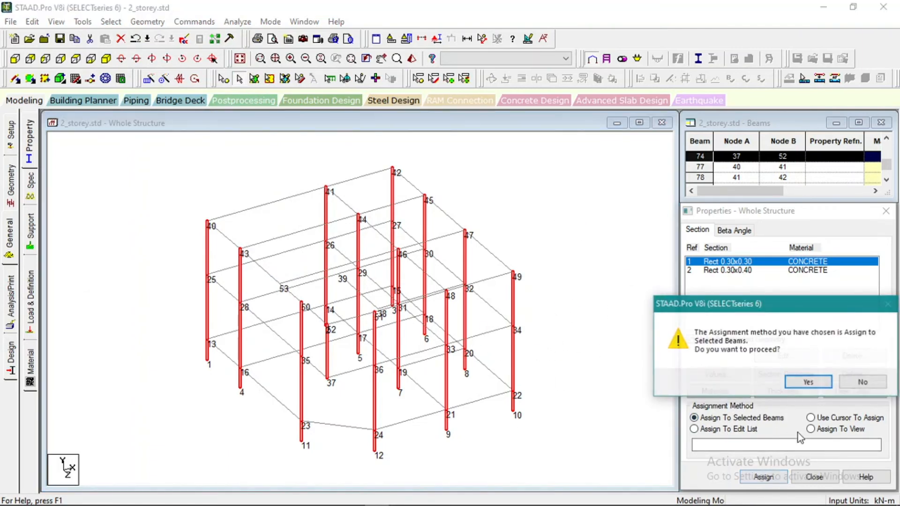
left_click(808, 383)
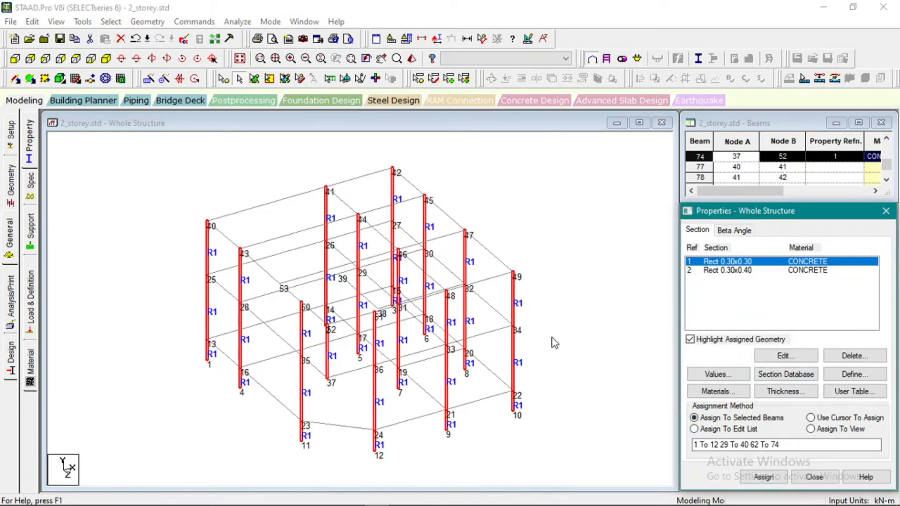
Pick the Rect 0.30x0.40 section for assignment and let Auto Save store the file.
left_click(718, 271)
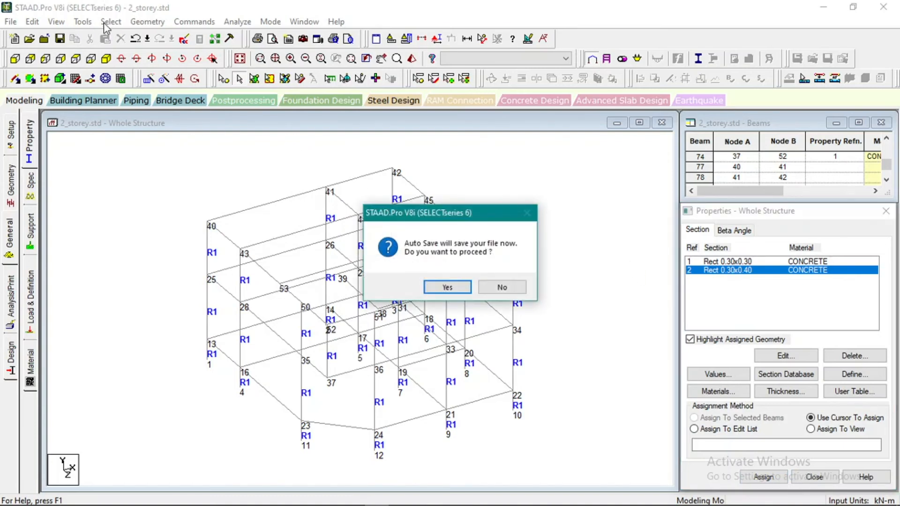
key("Return")
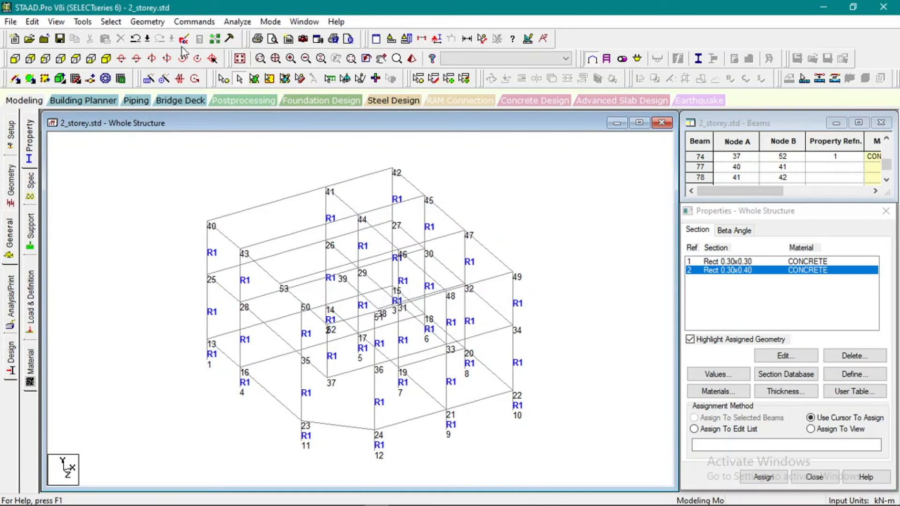
left_click(112, 23)
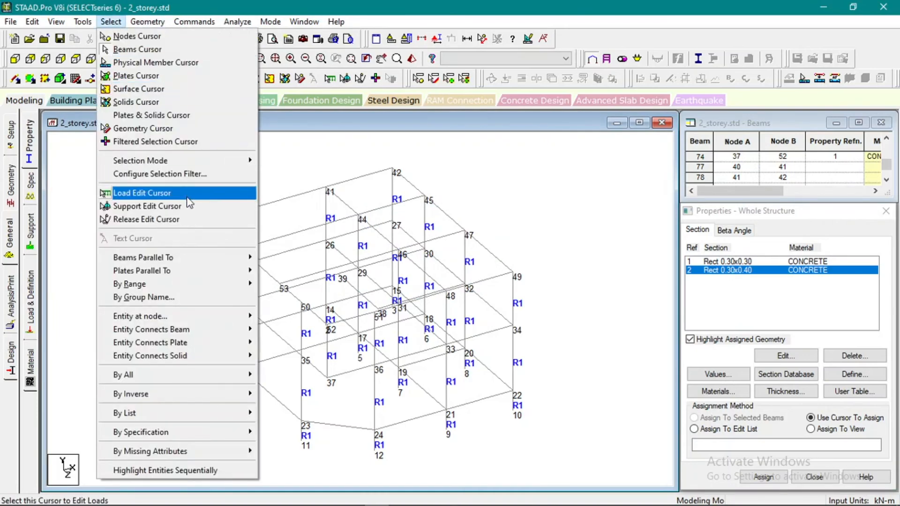
mouse_move(201, 263)
left_click(277, 258)
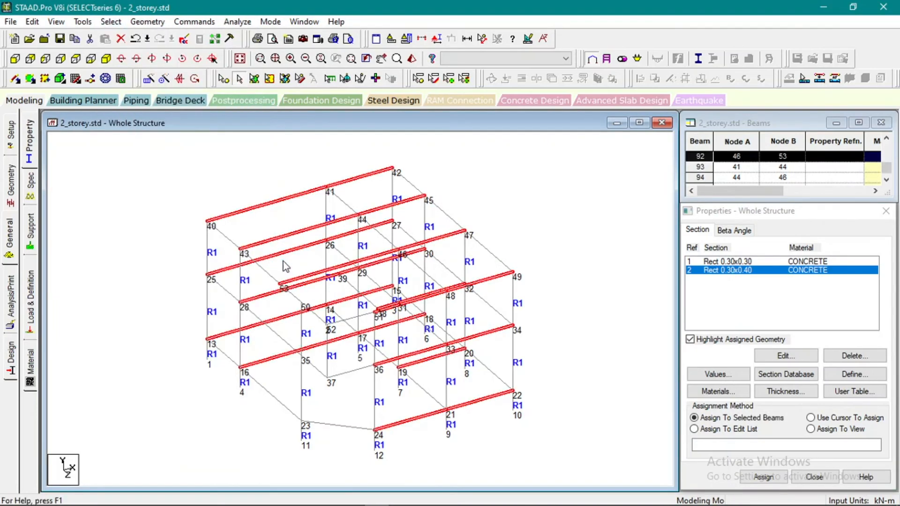
left_click(111, 22)
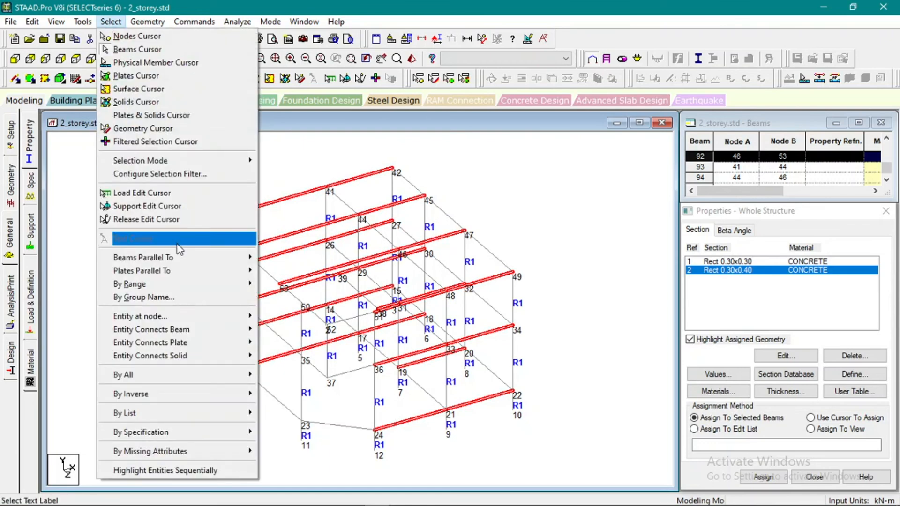
mouse_move(194, 259)
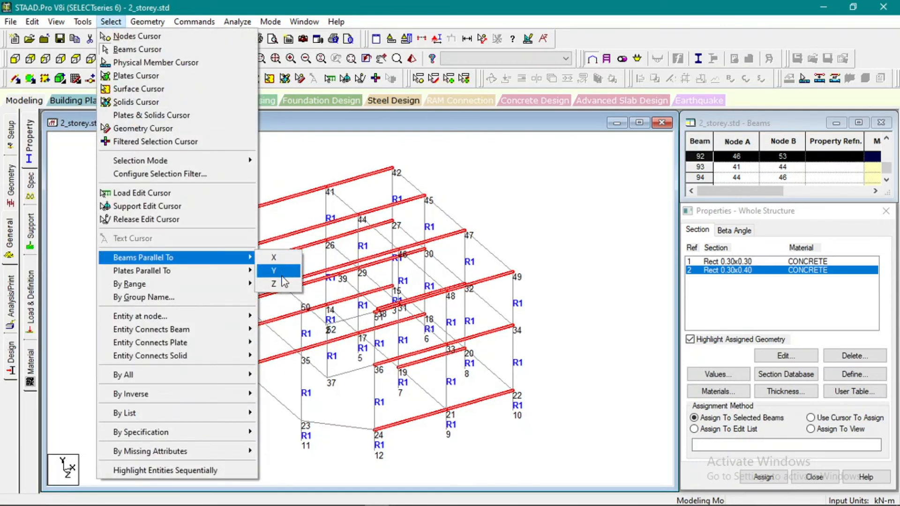
left_click(282, 277)
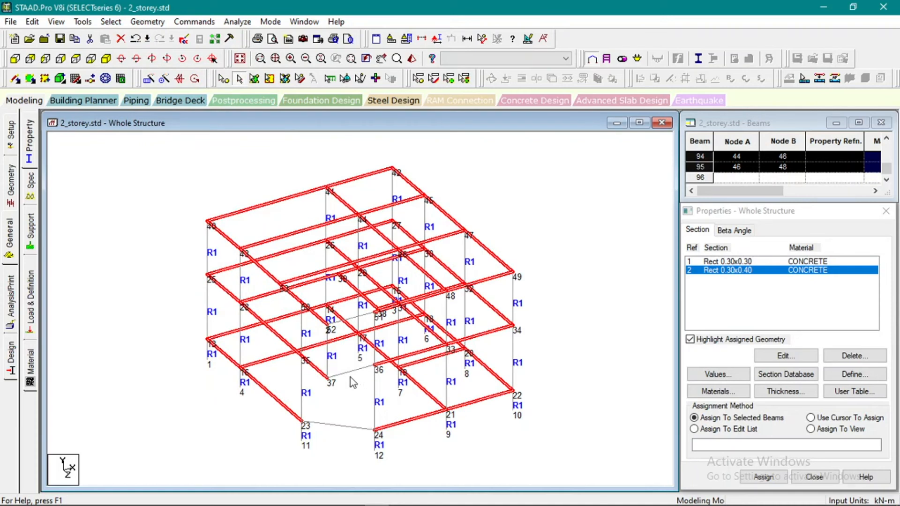
left_click(559, 225)
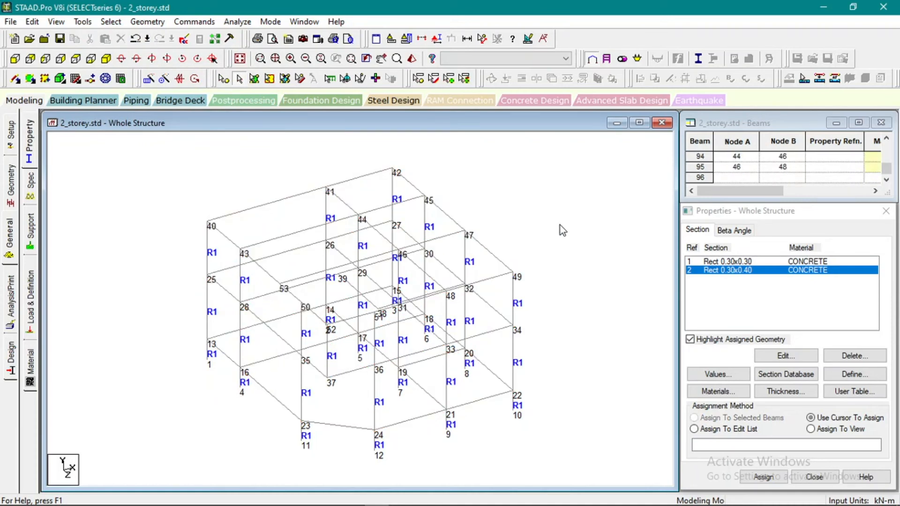
Delete the vertical member between nodes 37 and 52.
left_click(332, 367)
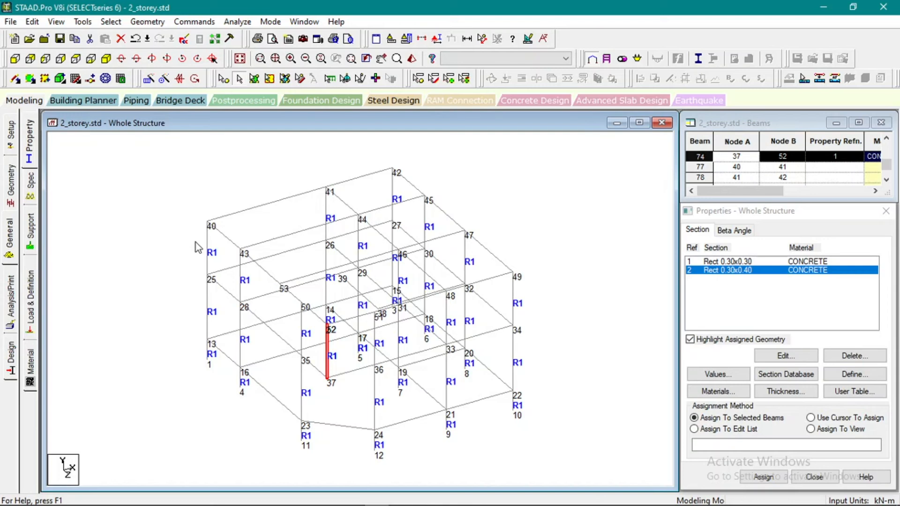
key("Delete")
key("Return")
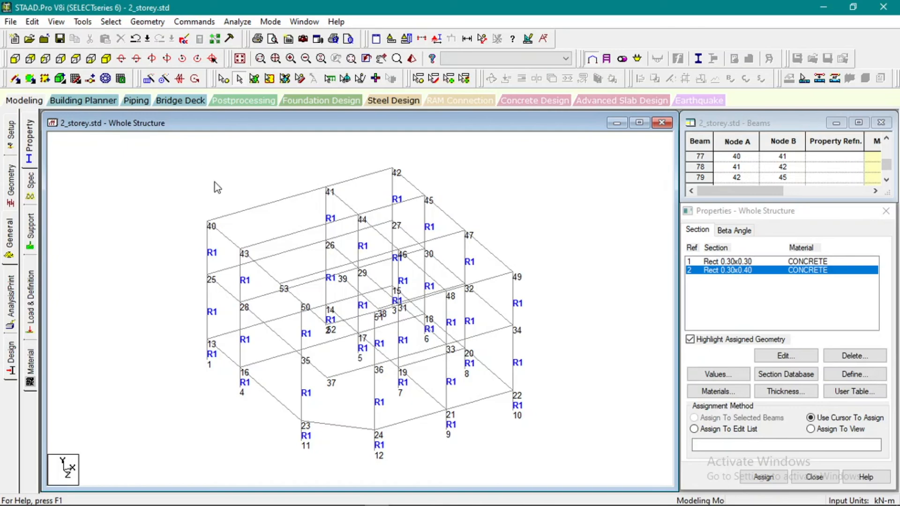
Inspect the frame around node 37 and highlight the members that use the Rect 0.30x0.30 section.
scroll(327, 344, "down", 1)
middle_click_drag(328, 345, 347, 327)
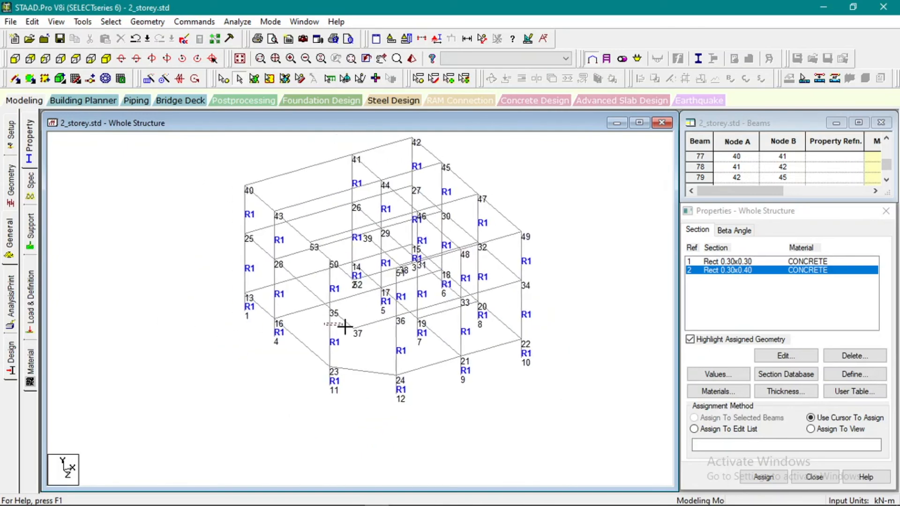
scroll(362, 339, "up", 3)
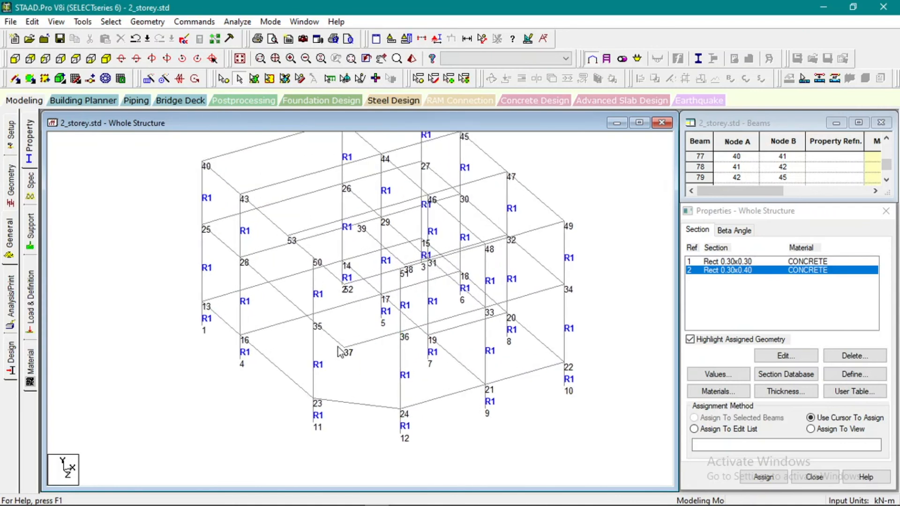
scroll(364, 311, "down", 3)
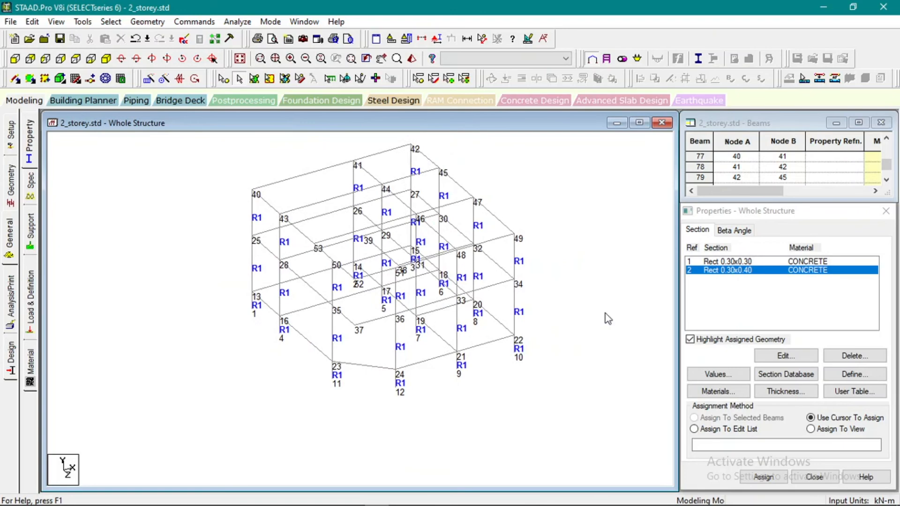
left_click(713, 266)
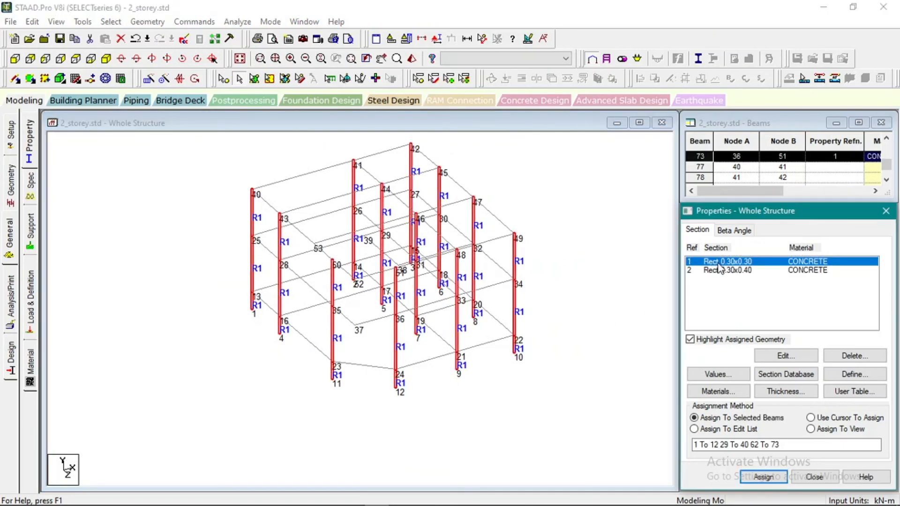
Assign the Rect 0.30x0.40 concrete section to all beams parallel to the X and Z axes and to the slanted horizontal beams.
left_click(724, 271)
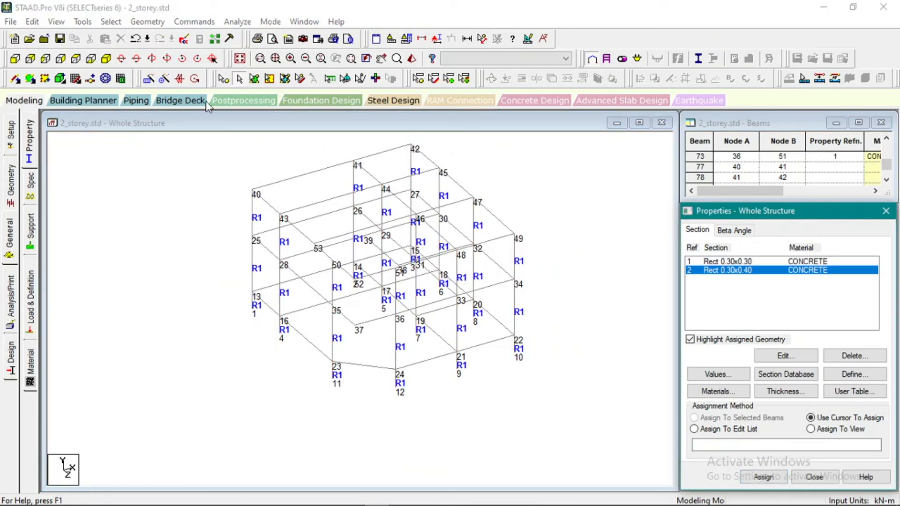
left_click(112, 22)
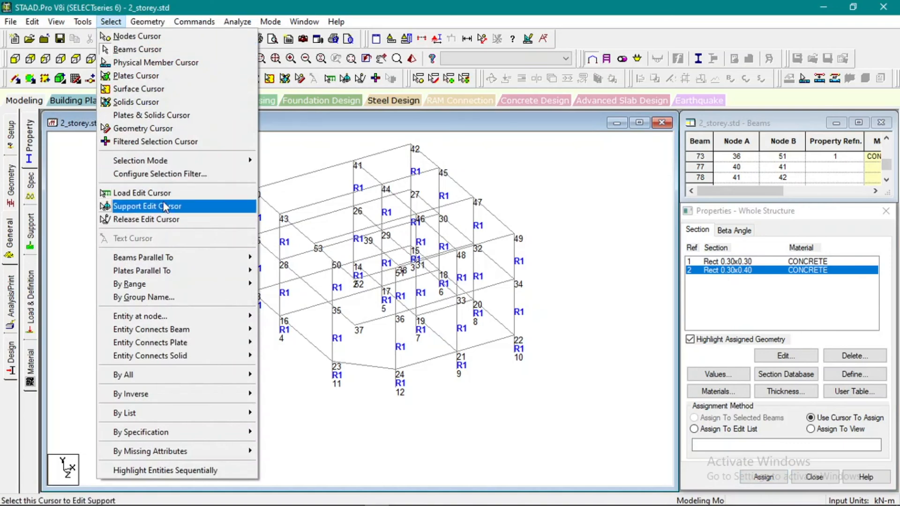
mouse_move(170, 262)
left_click(281, 257)
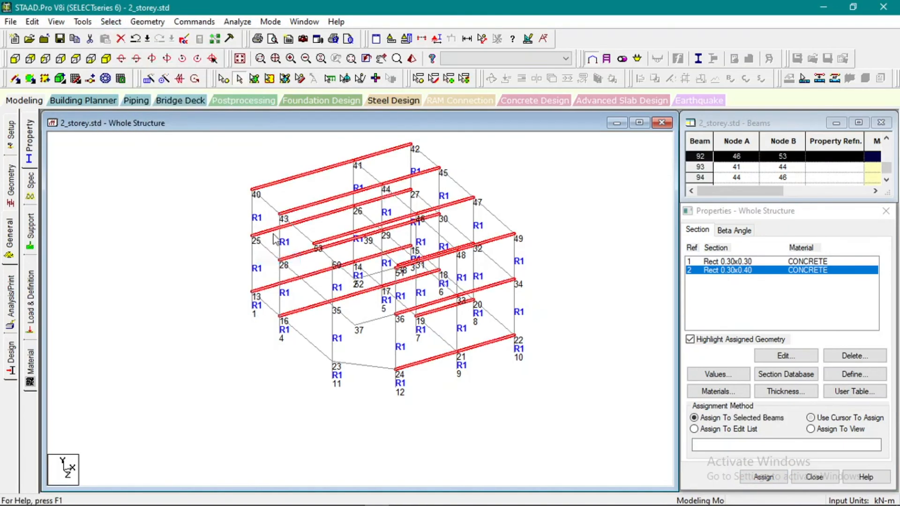
left_click(113, 22)
mouse_move(181, 257)
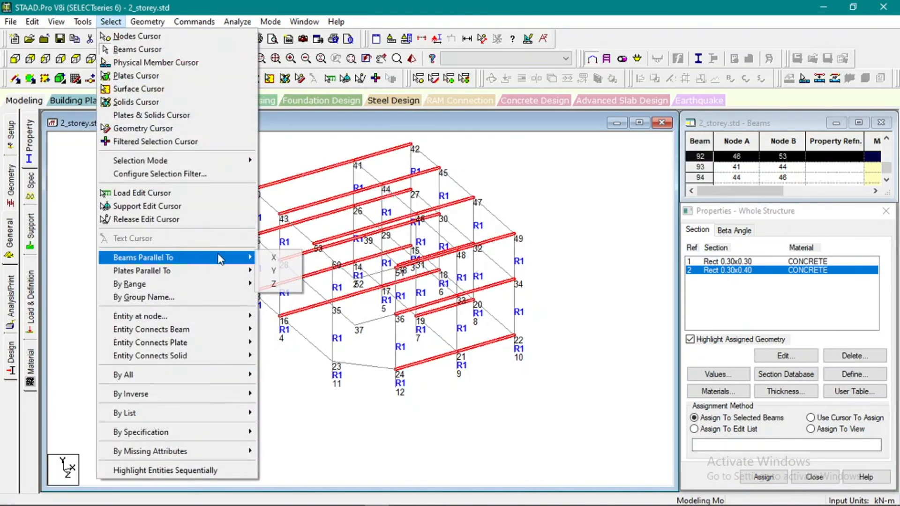
left_click(285, 284)
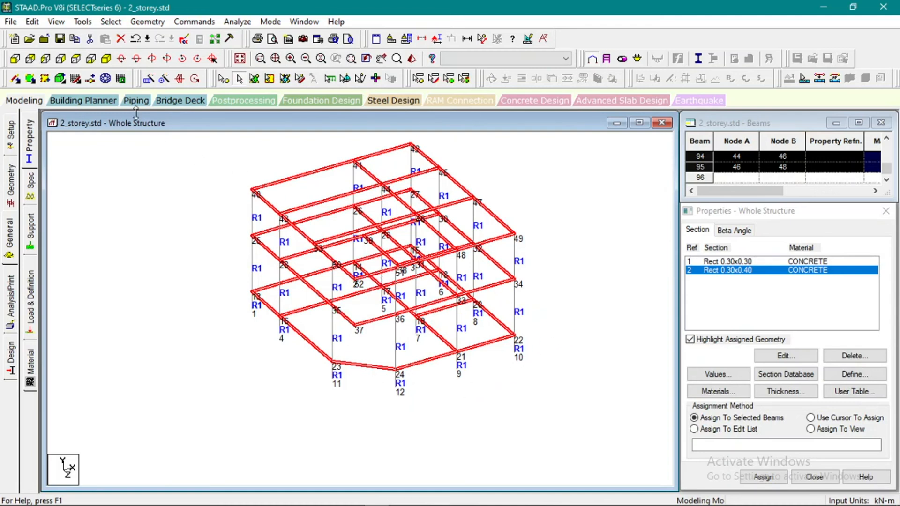
left_click(15, 59)
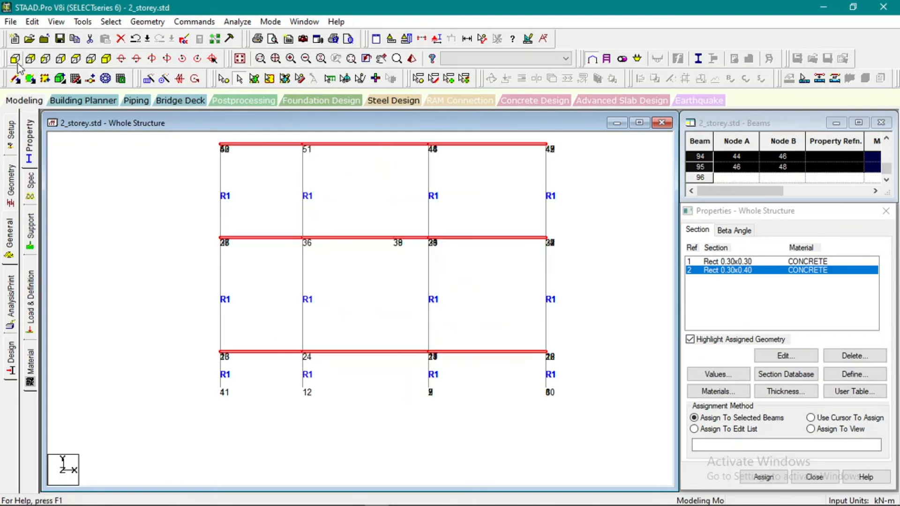
left_click(106, 59)
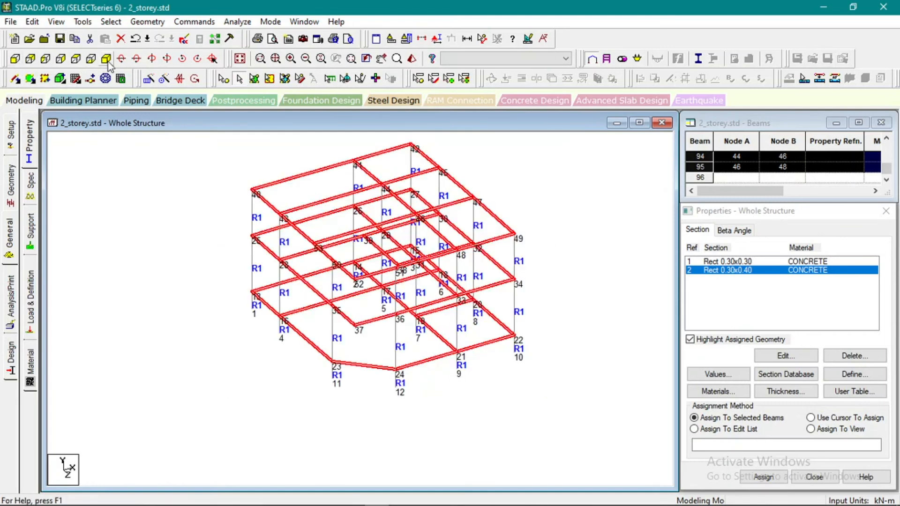
left_click(763, 477)
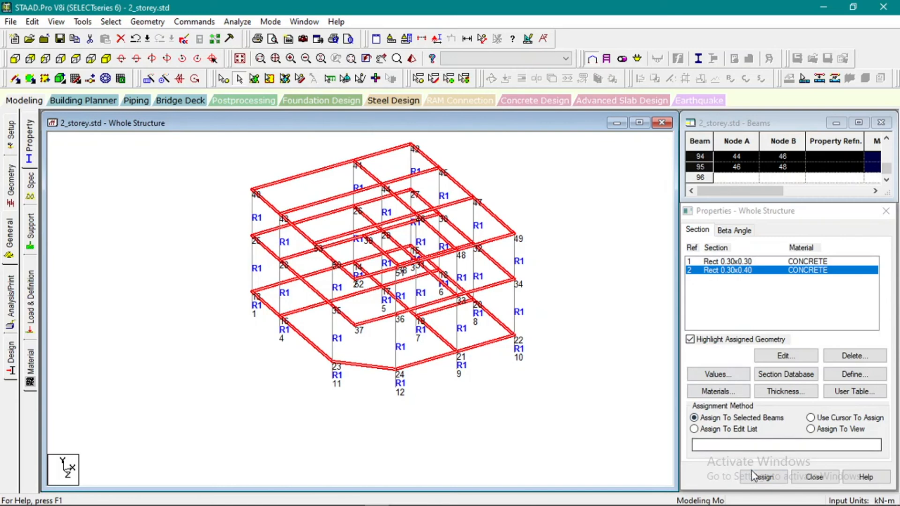
left_click(801, 381)
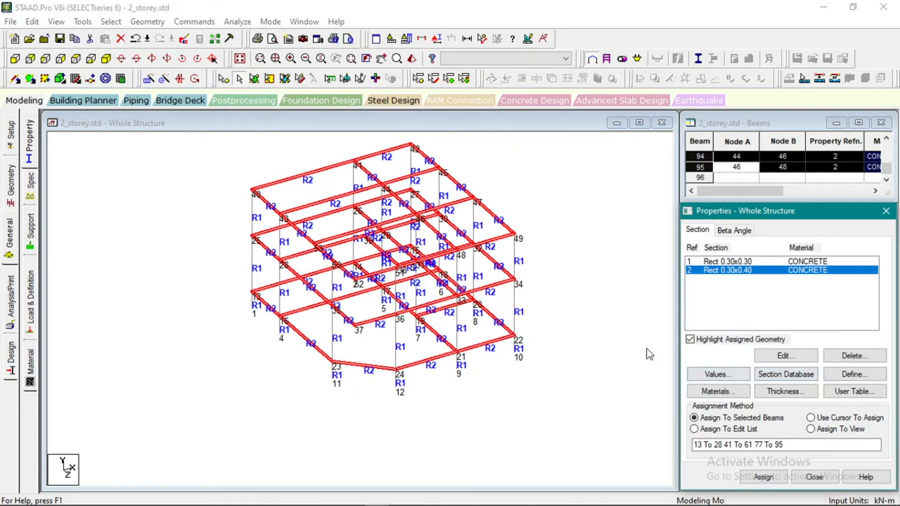
left_click(605, 332)
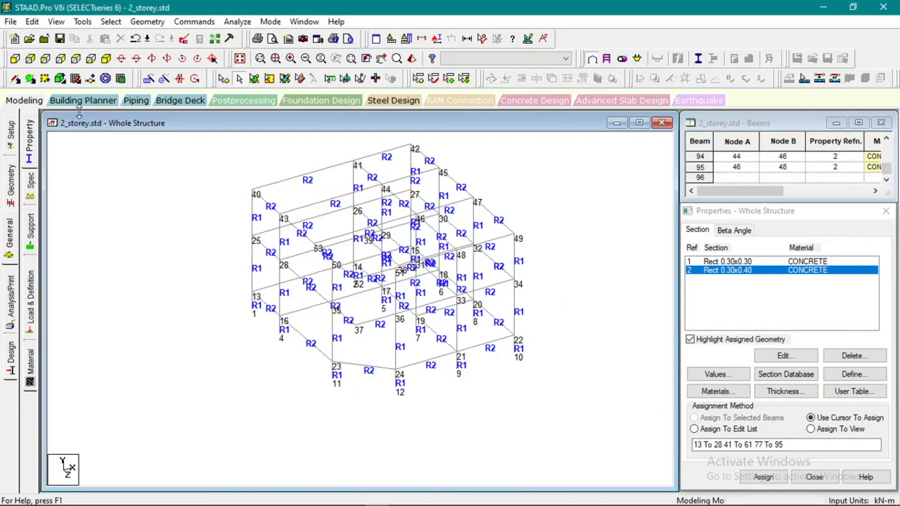
Check the frame for members with a missing property and spot-check individual beams on the upper floors.
left_click(111, 21)
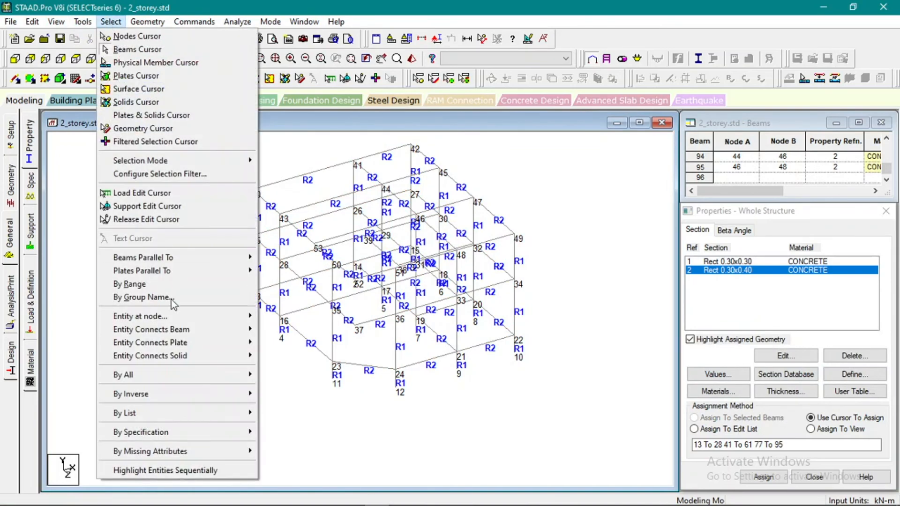
mouse_move(234, 452)
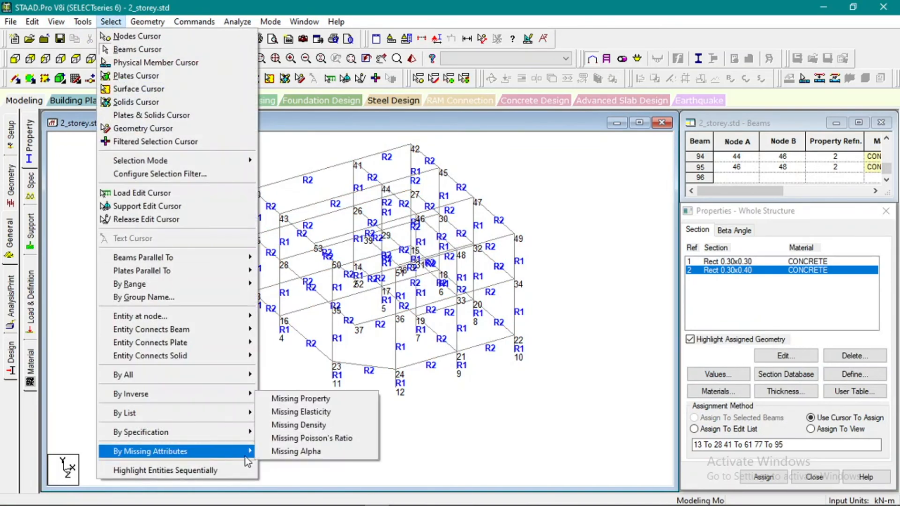
left_click(305, 399)
left_click(514, 287)
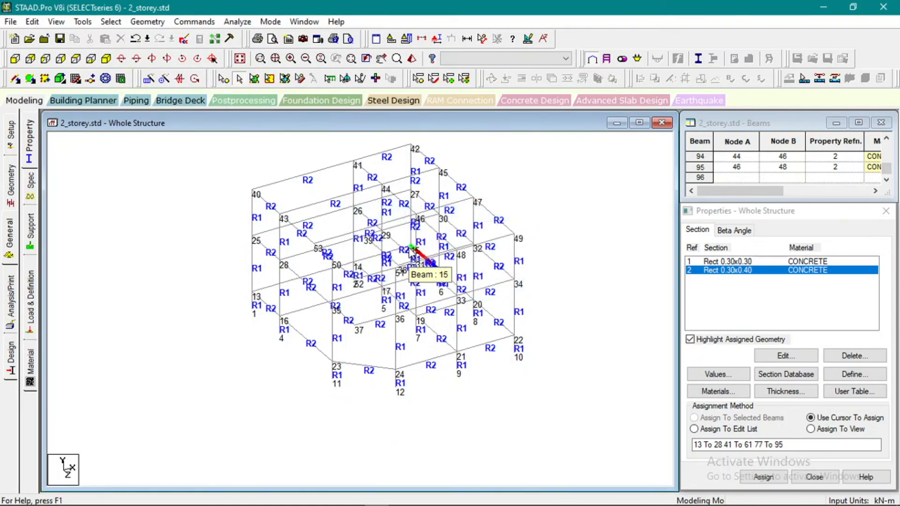
left_click(322, 171)
left_click(341, 197)
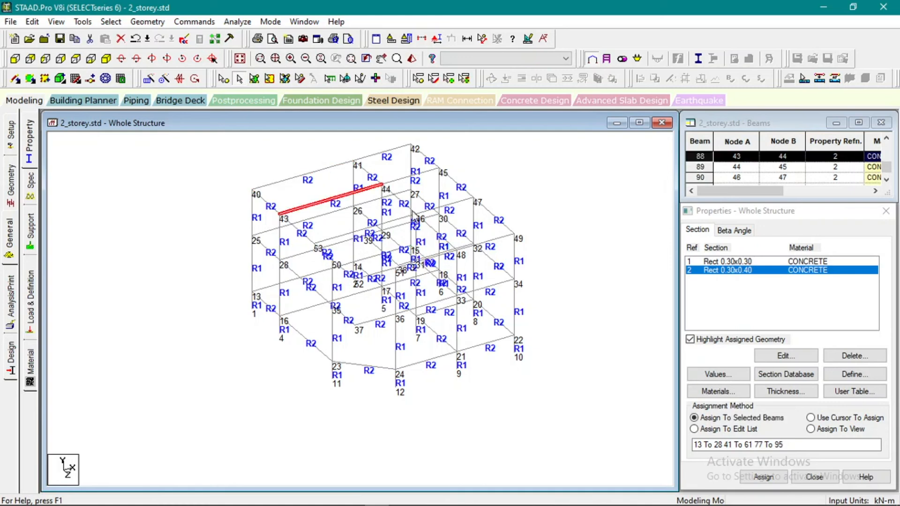
left_click(388, 215)
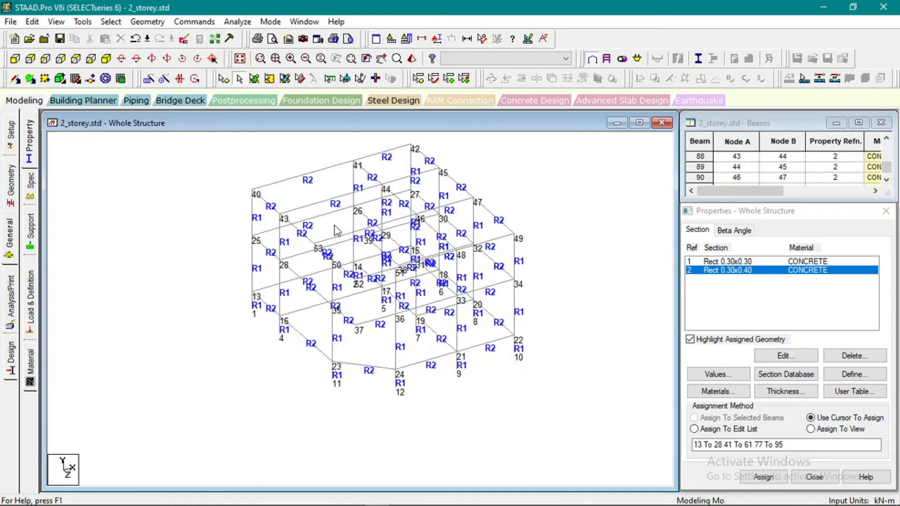
left_click(347, 238)
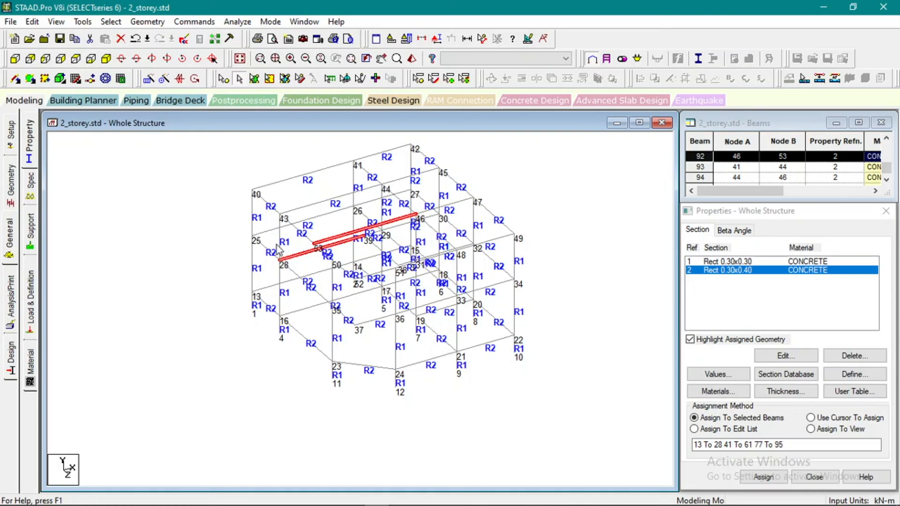
left_click(203, 259)
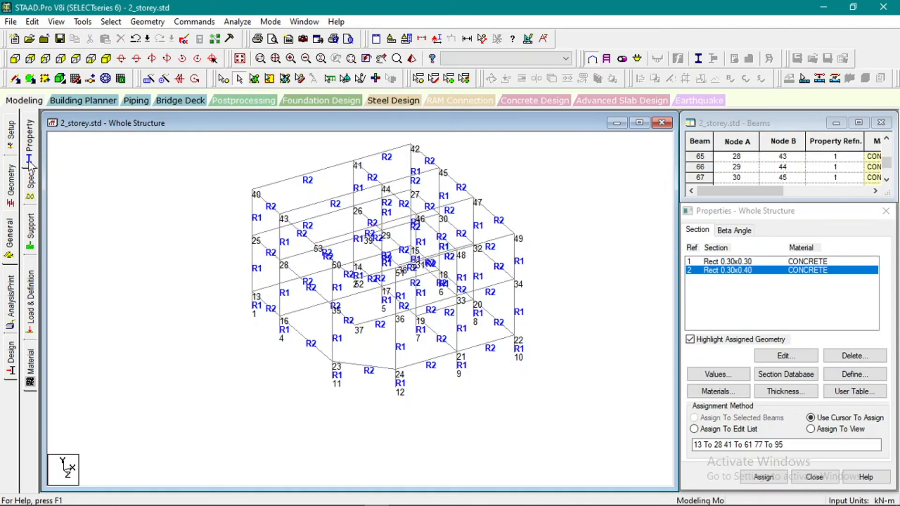
Open the member specifications and show only the middle-level floor beams, nodes 25 to 39, in plan view.
left_click(30, 178)
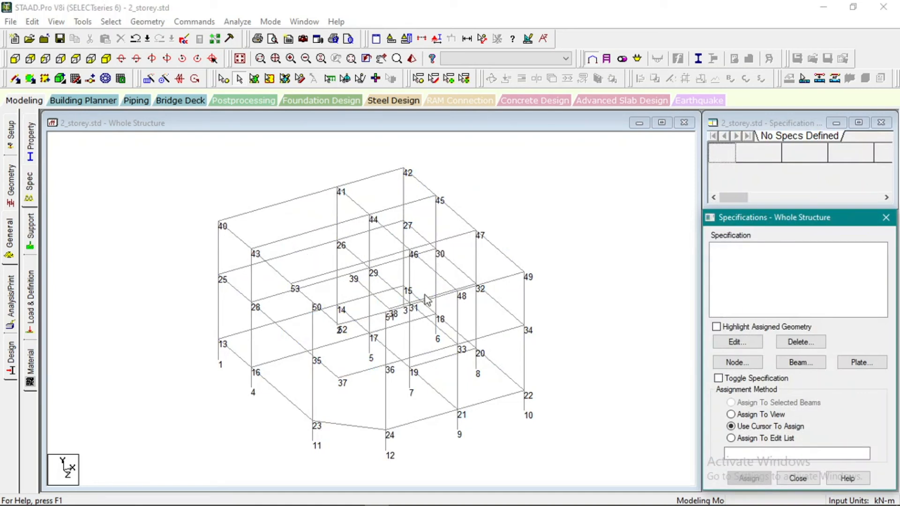
scroll(384, 300, "up", 2)
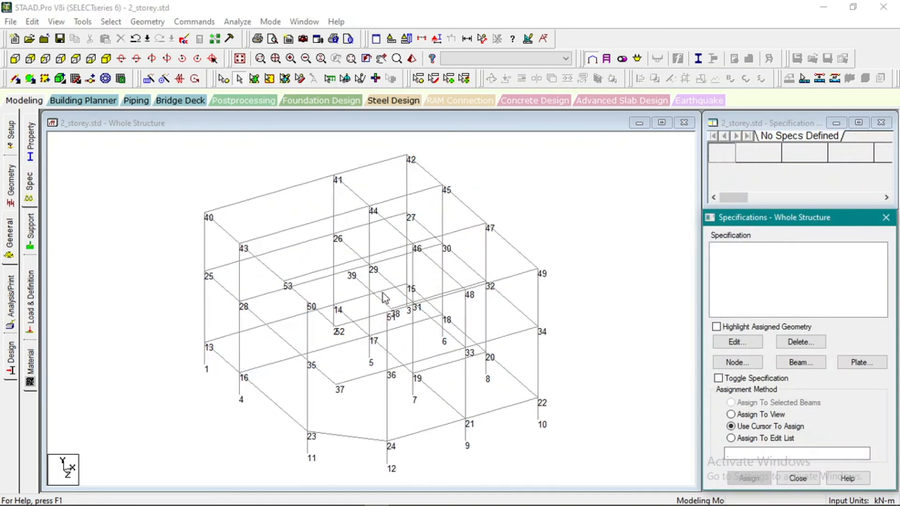
scroll(385, 299, "up", 4)
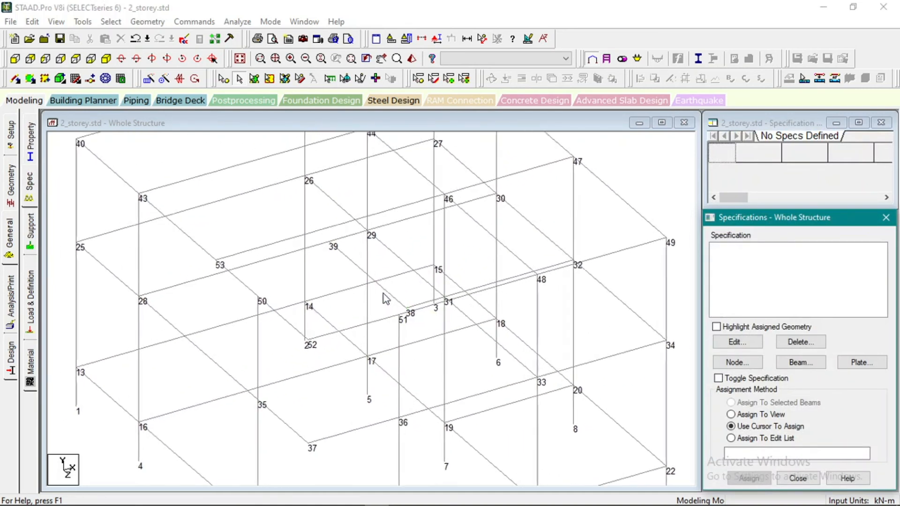
scroll(384, 294, "up", 1)
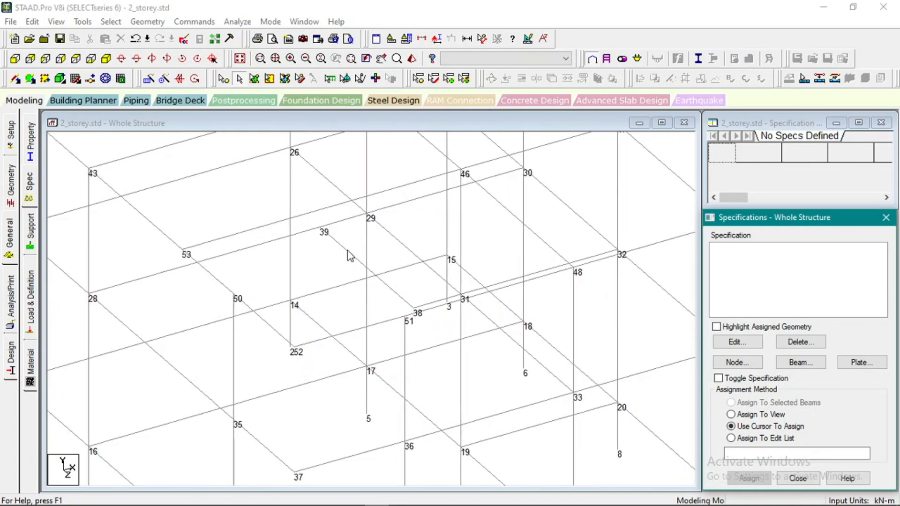
scroll(348, 252, "down", 4)
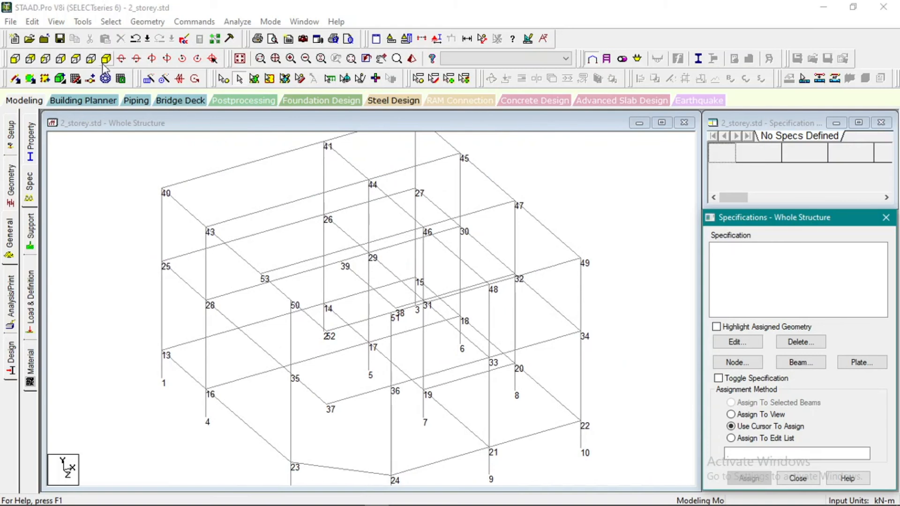
left_click(46, 59)
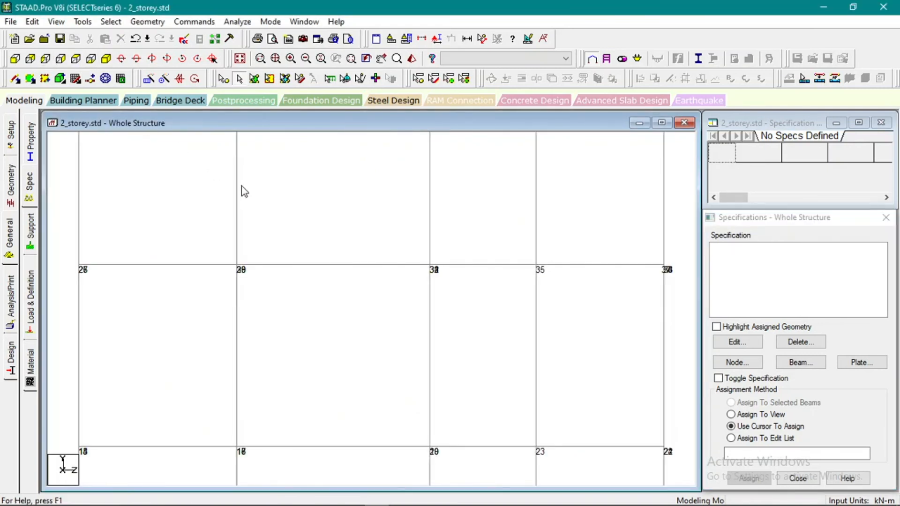
left_click_drag(172, 270, 572, 309)
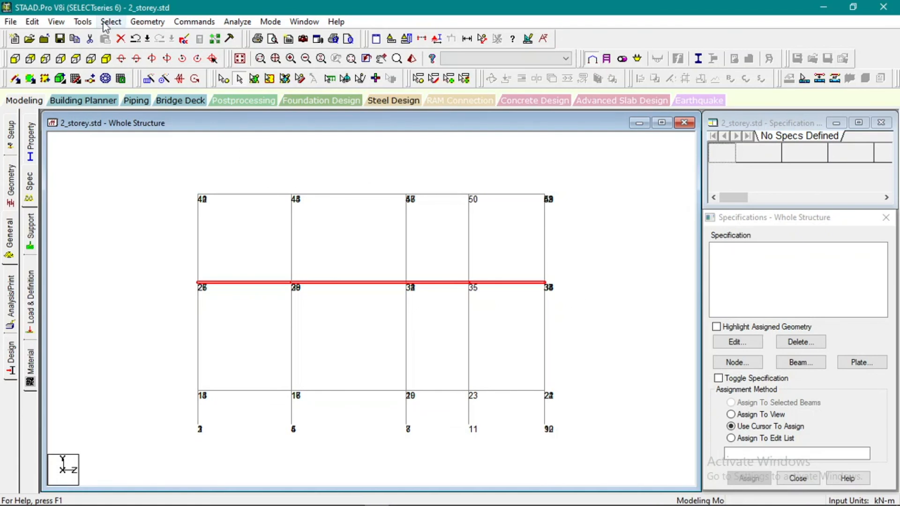
left_click(56, 22)
left_click(80, 61)
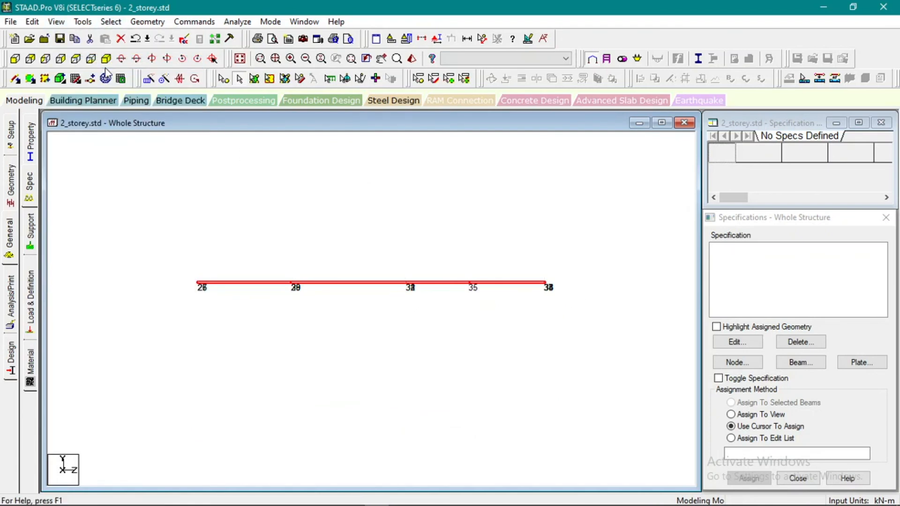
left_click(76, 59)
left_click(352, 302)
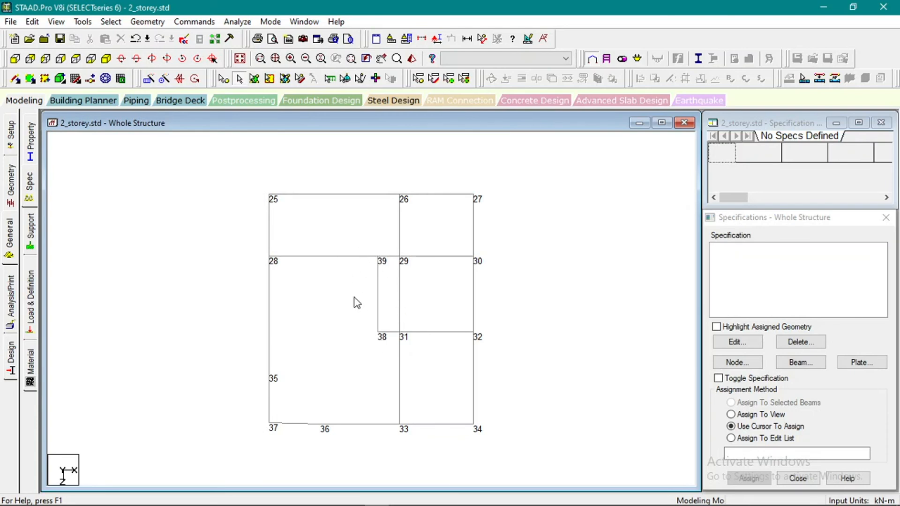
Assign a partial moment release with an MP factor of 0.99 at the start of the beam between nodes 38 and 39.
left_click(378, 294)
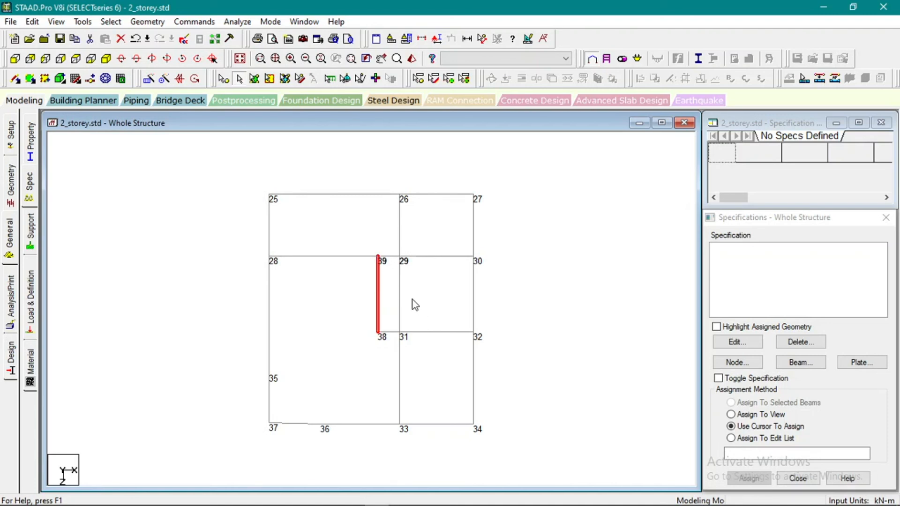
scroll(394, 287, "up", 2)
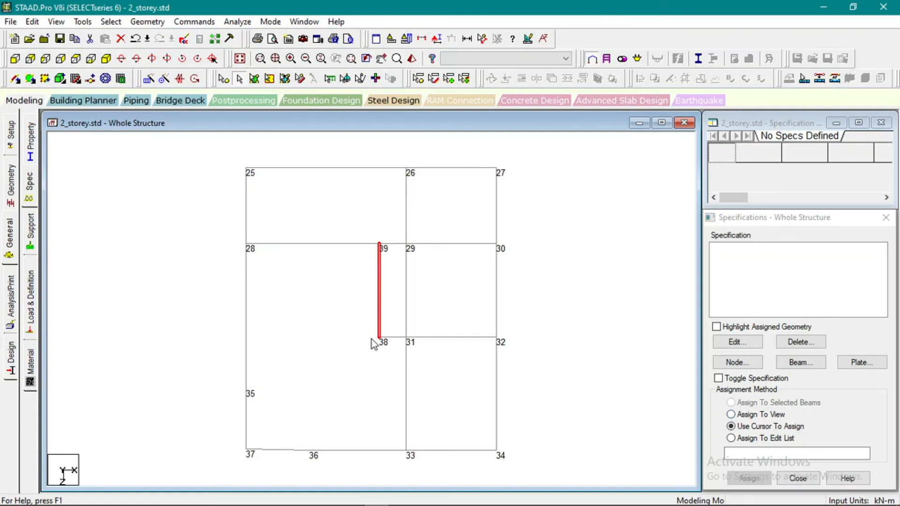
left_click(398, 337)
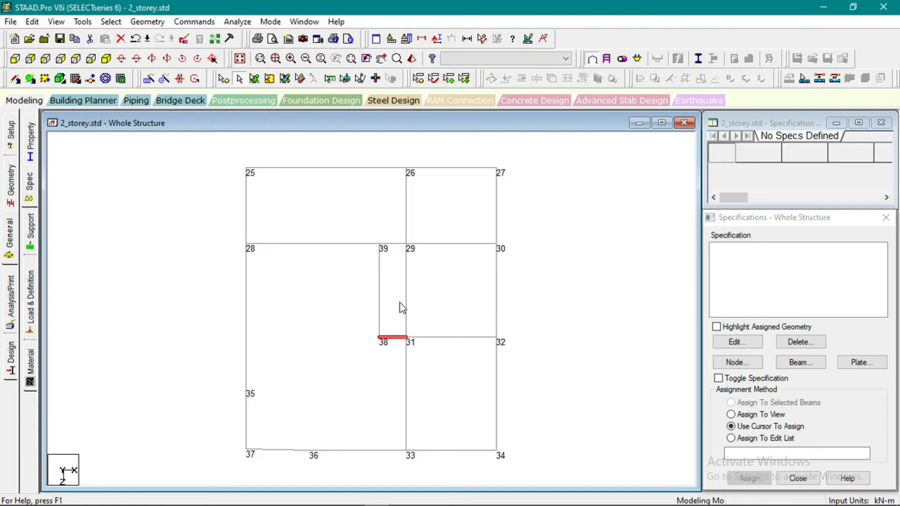
left_click(332, 317)
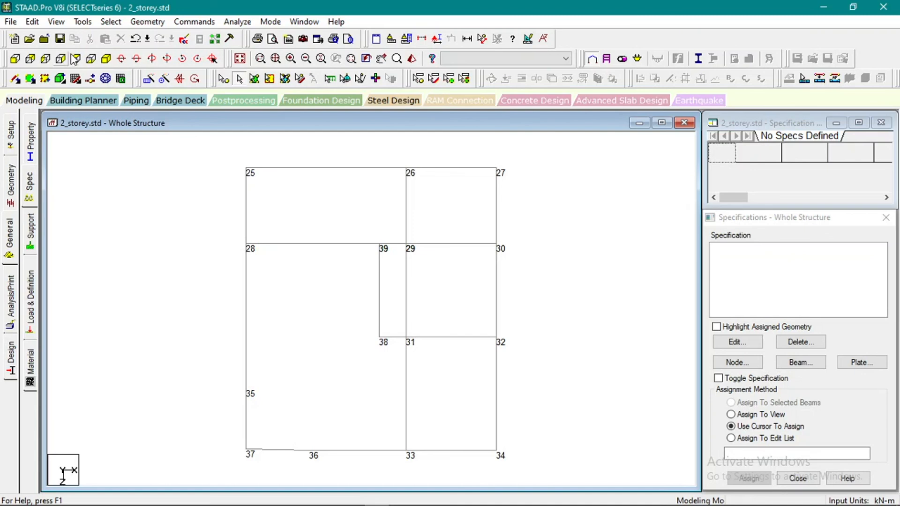
left_click(379, 302)
left_click(801, 363)
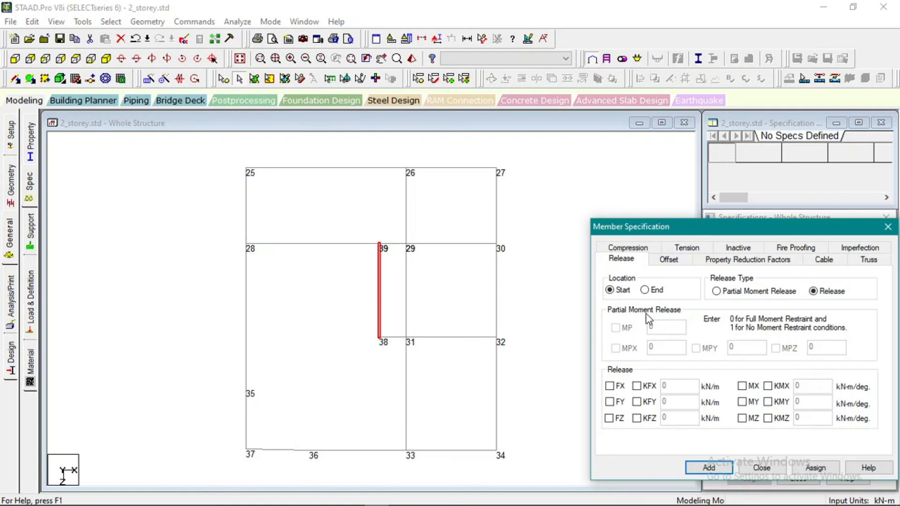
left_click(727, 292)
left_click(616, 328)
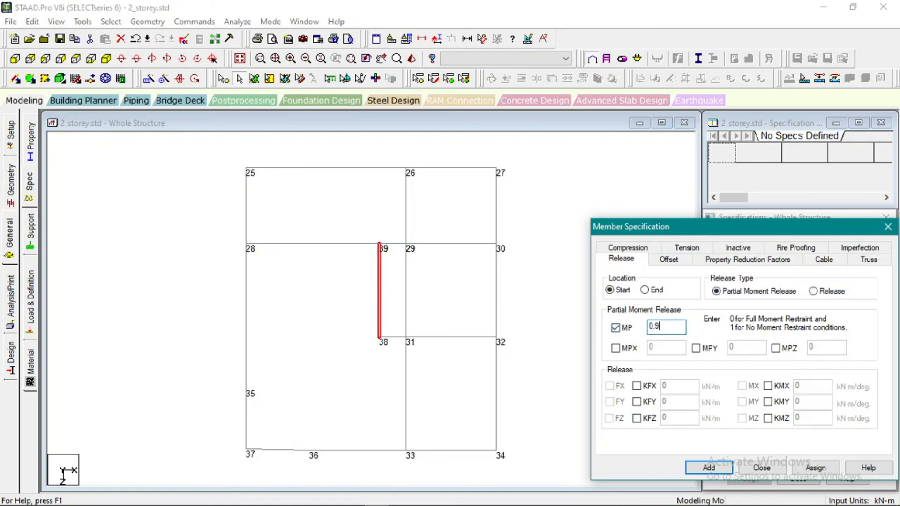
left_click(816, 468)
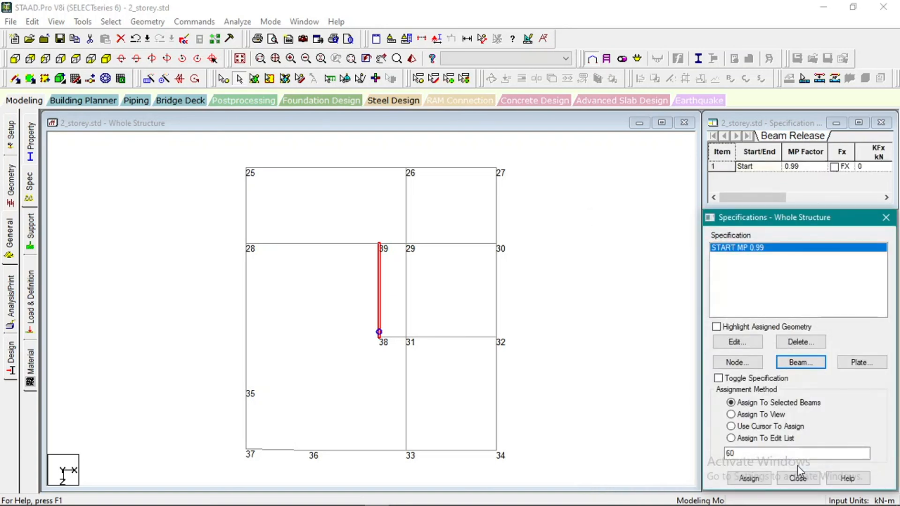
Assign a partial moment release with an MP factor of 0.99 at the end of the beam between nodes 38 and 39, and redisplay the whole structure.
left_click(802, 363)
left_click(646, 290)
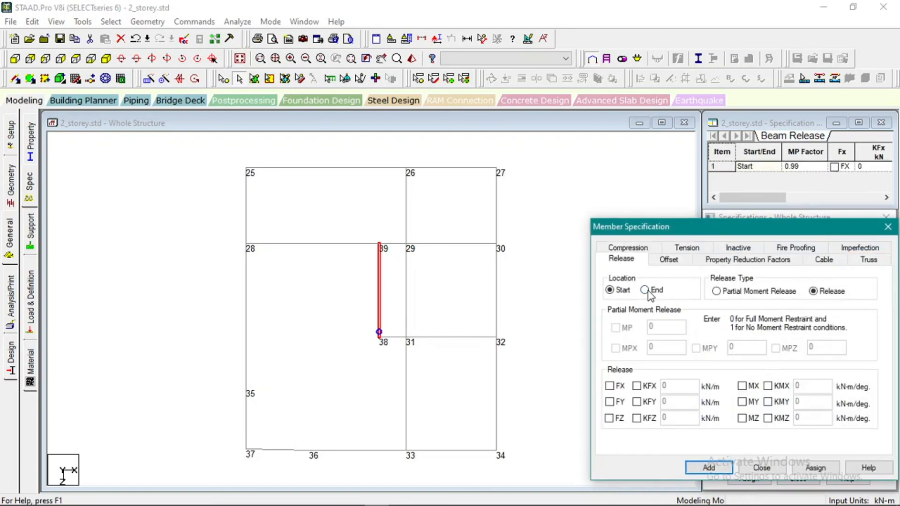
left_click(727, 293)
left_click(623, 328)
left_click(667, 328)
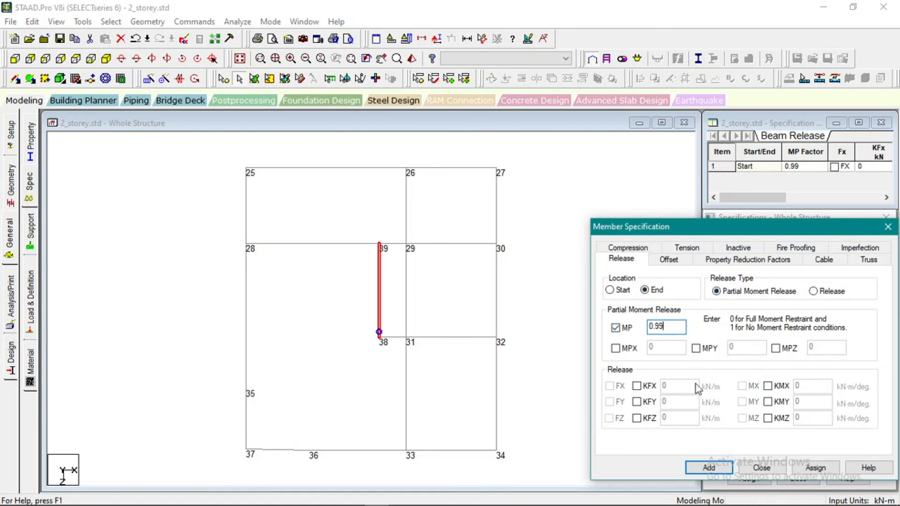
left_click(816, 468)
left_click(570, 303)
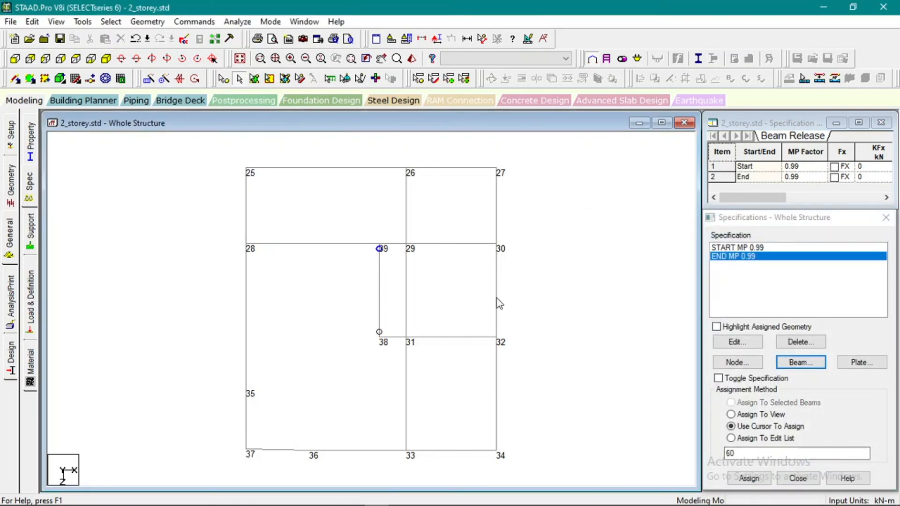
left_click(123, 80)
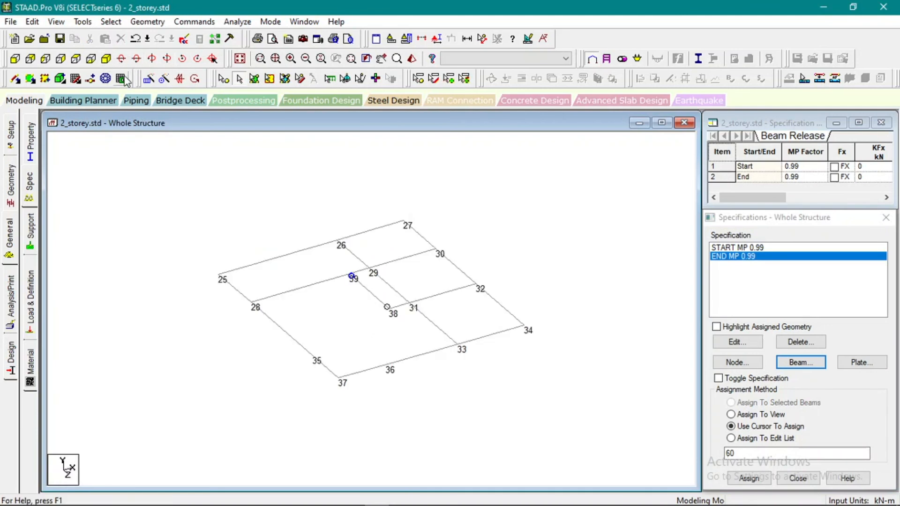
left_click(240, 58)
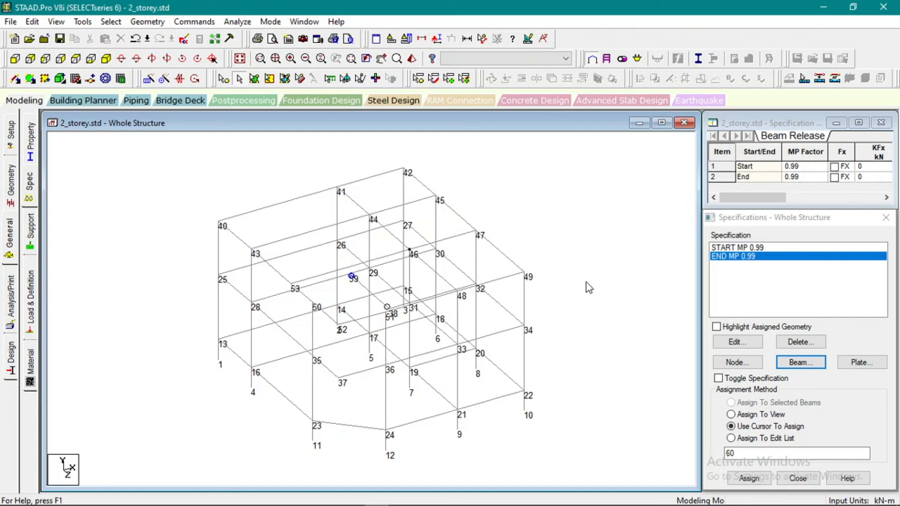
Compare the fixed and pinned support restraints and create a pinned support.
left_click(29, 218)
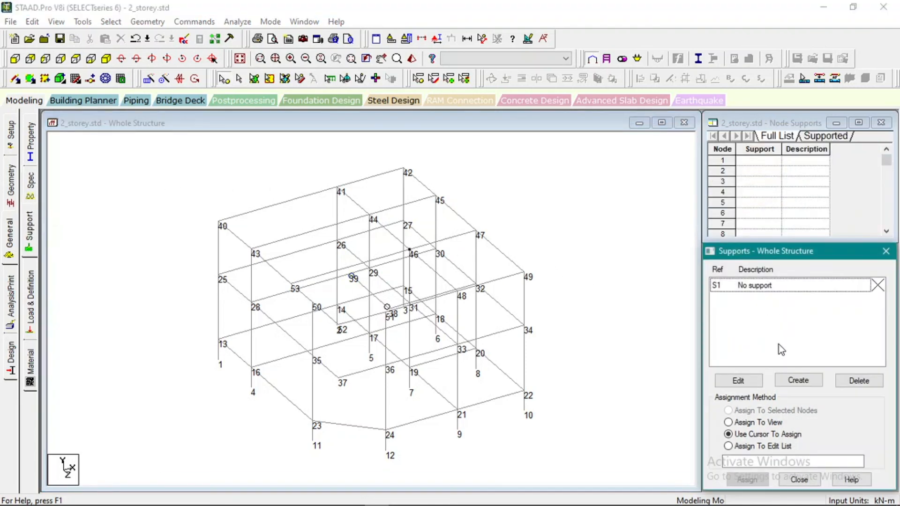
left_click(798, 380)
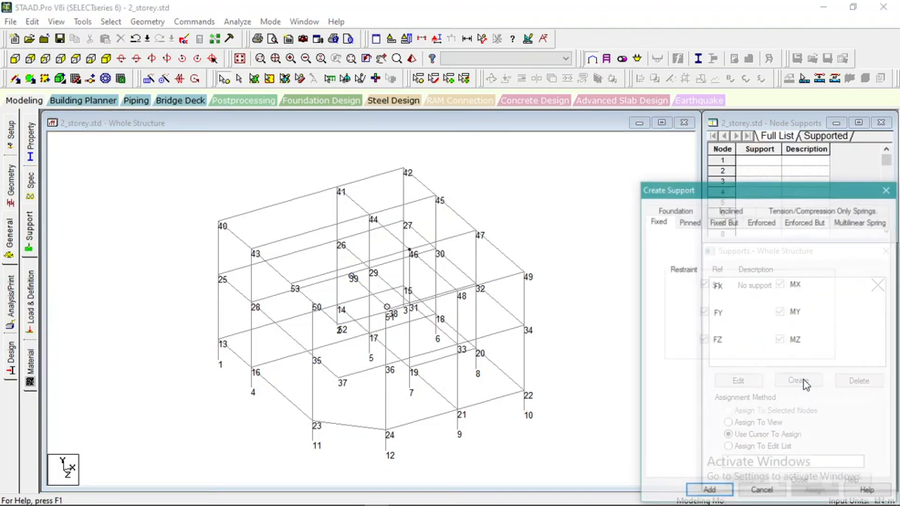
left_click(682, 220)
left_click(663, 225)
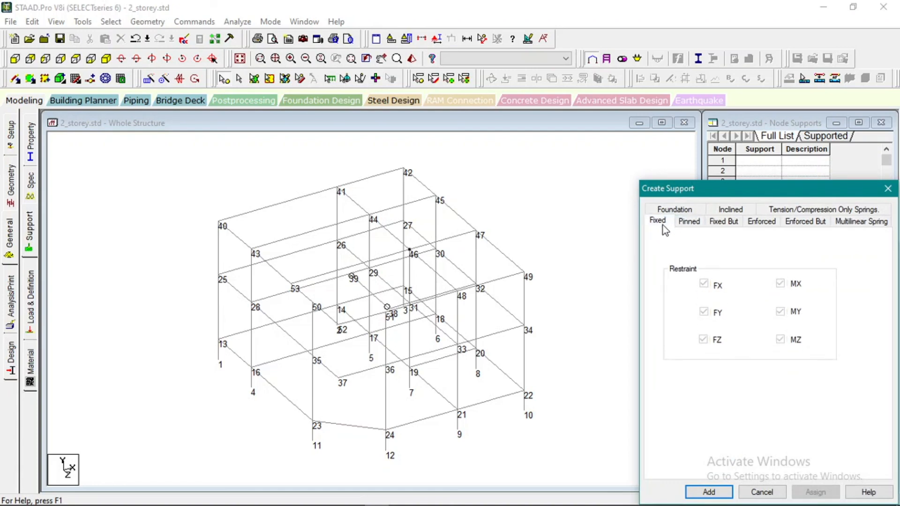
left_click(691, 222)
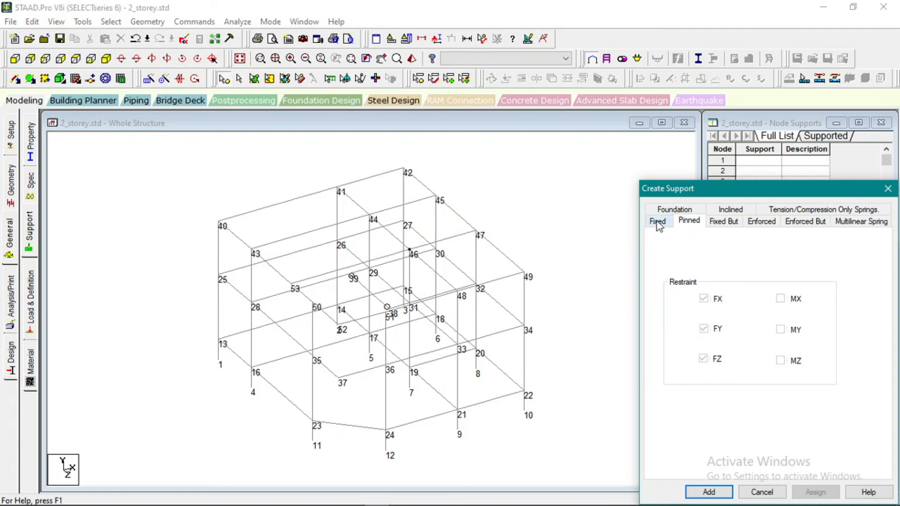
left_click(671, 222)
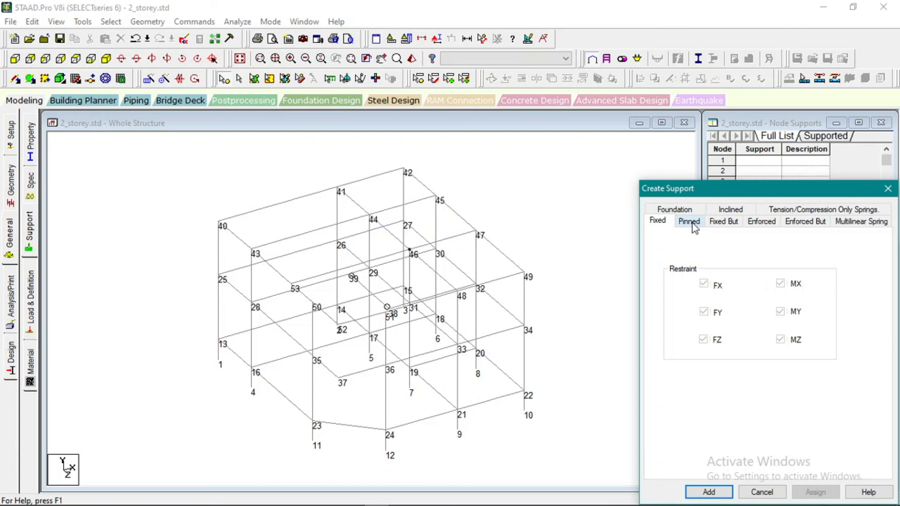
left_click(689, 222)
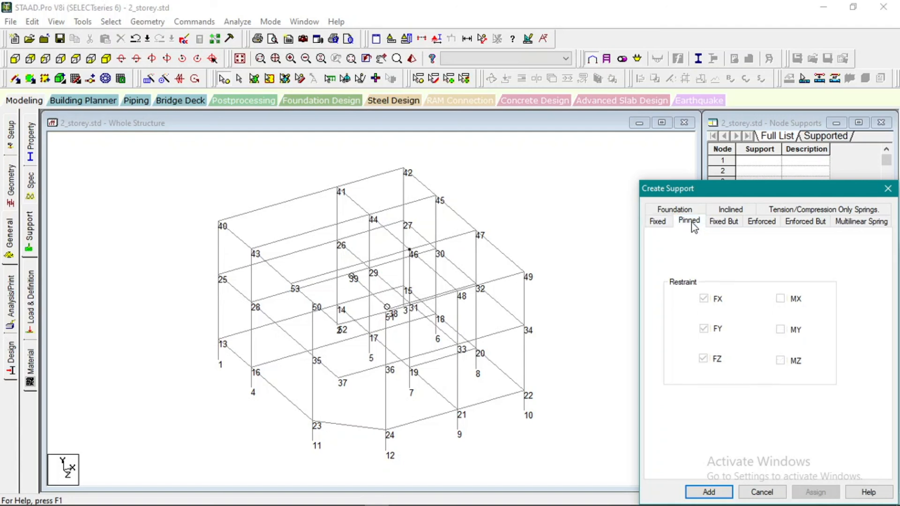
left_click(710, 492)
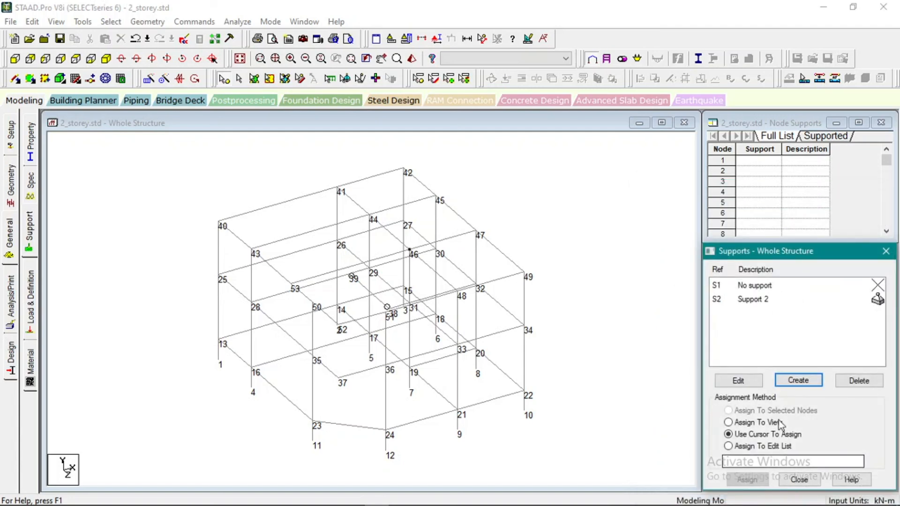
Assign the pinned support to all column base nodes, 1 to 12, and return to the isometric view.
left_click(761, 304)
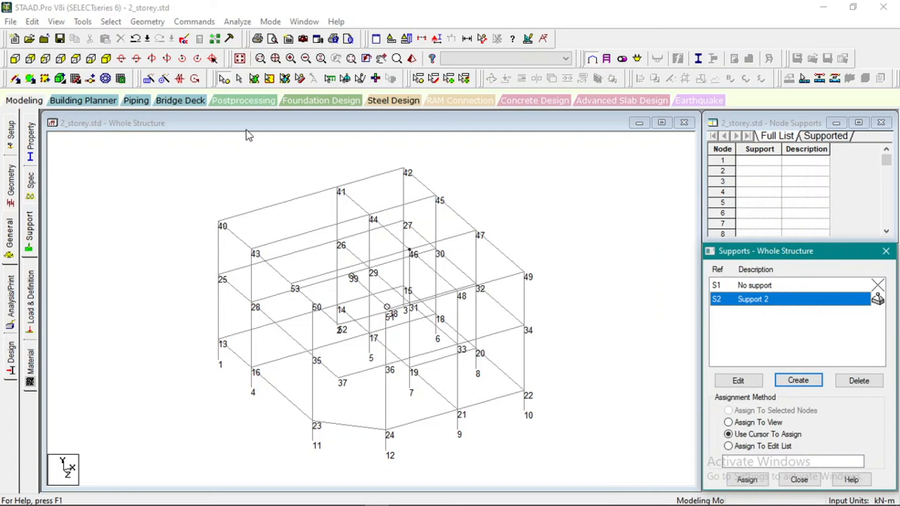
left_click(44, 59)
scroll(444, 303, "down", 2)
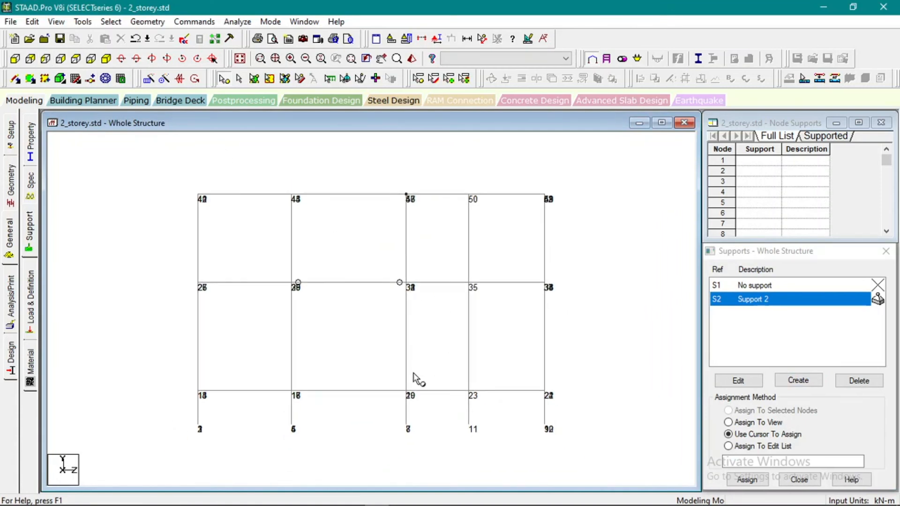
left_click(225, 80)
left_click_drag(184, 418, 590, 468)
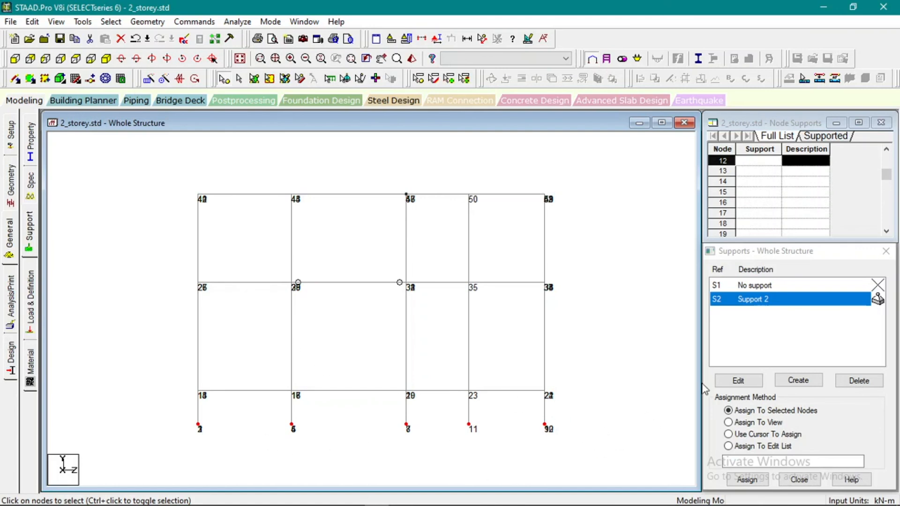
left_click(733, 416)
left_click(748, 480)
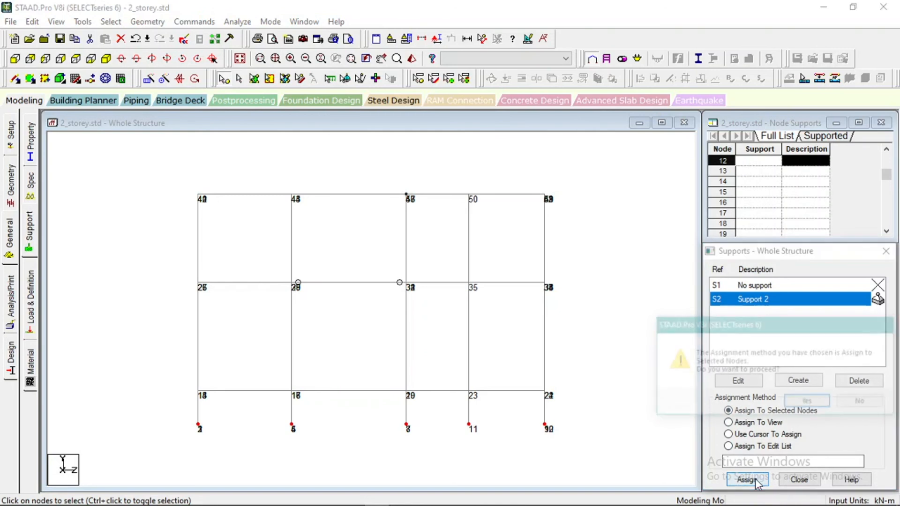
left_click(808, 403)
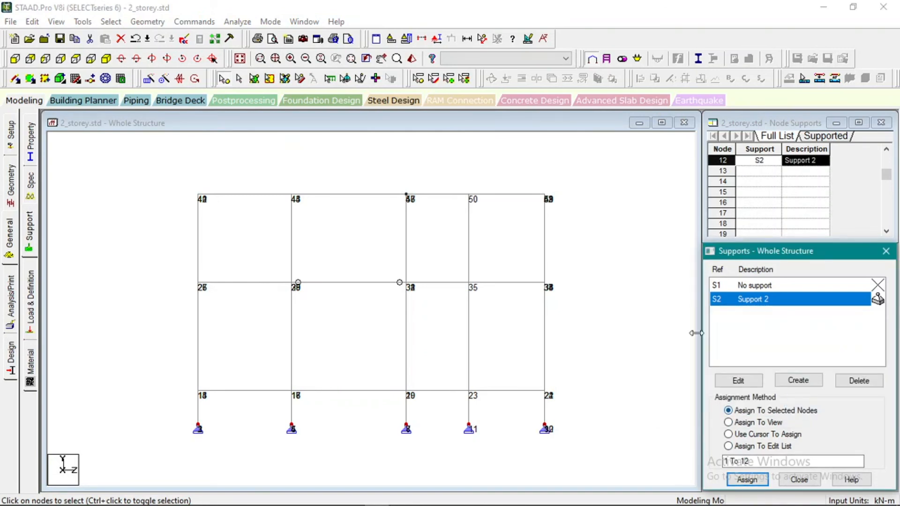
left_click(268, 136)
left_click(106, 59)
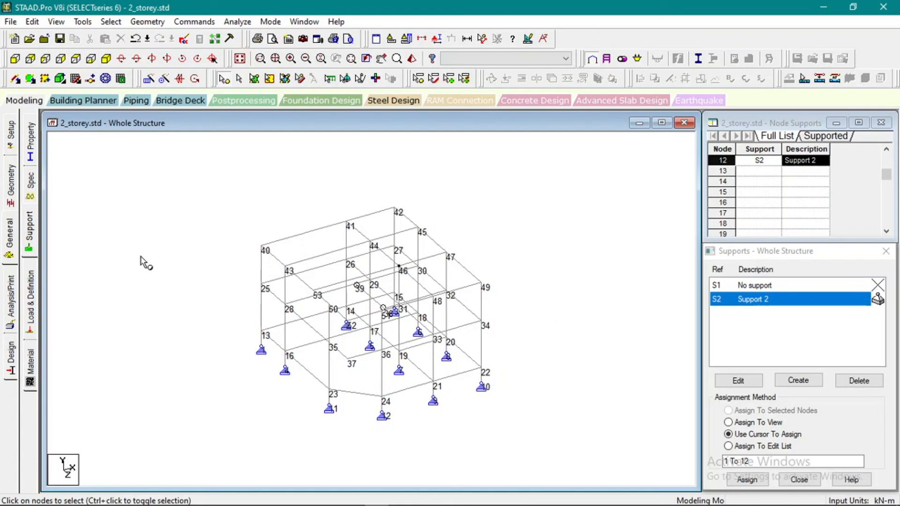
Open the load and definition settings for the supported frame.
left_click(12, 247)
left_click(29, 251)
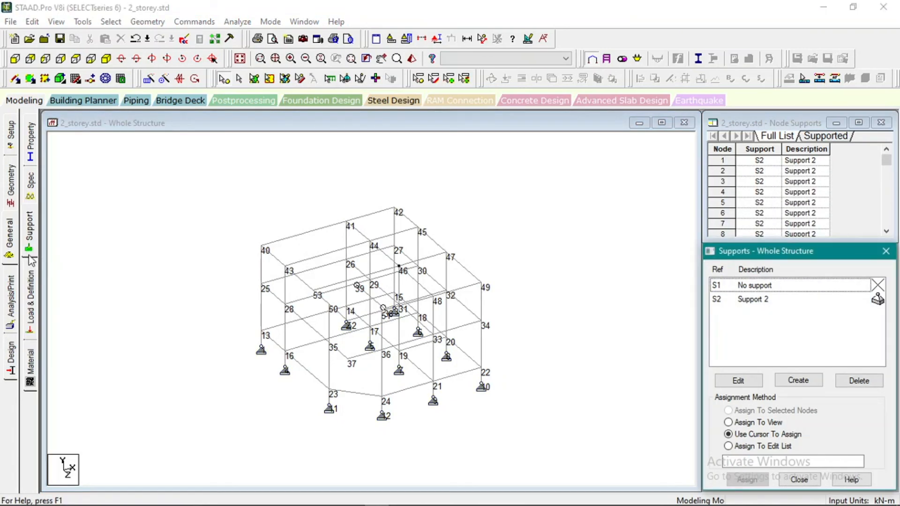
left_click(32, 284)
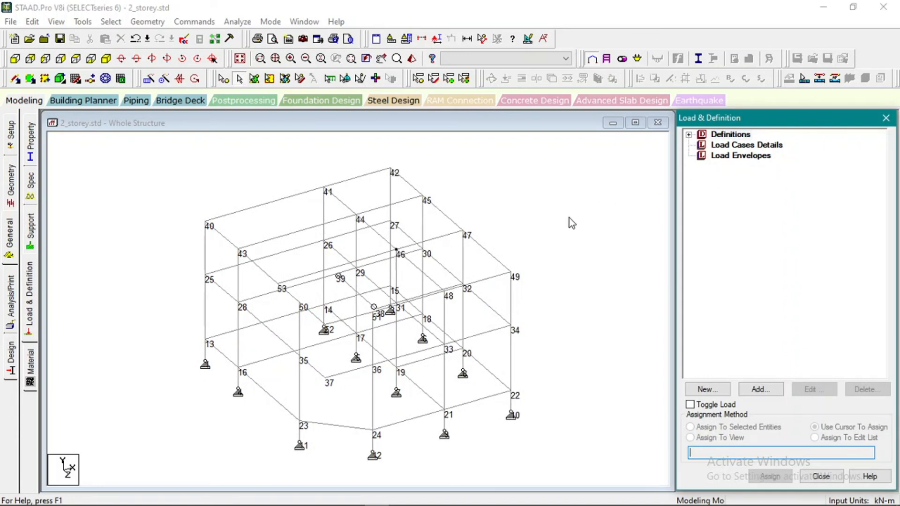
left_click(156, 212)
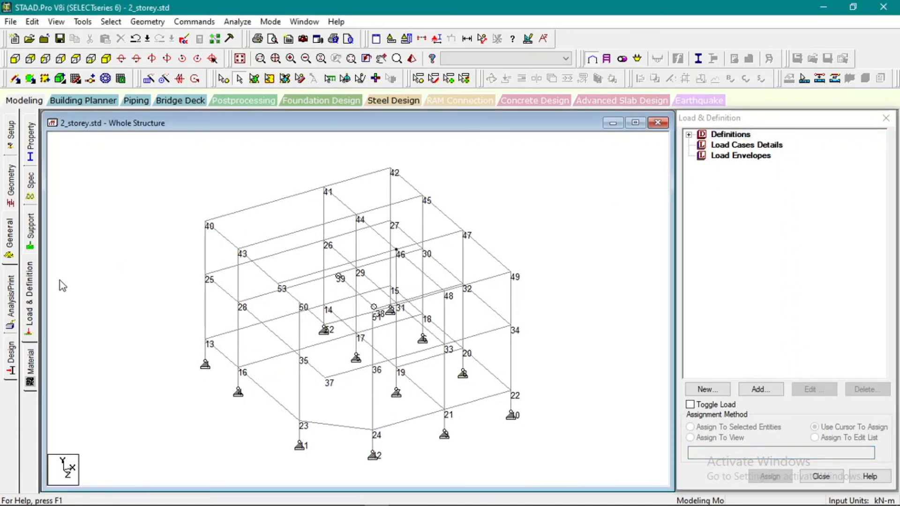